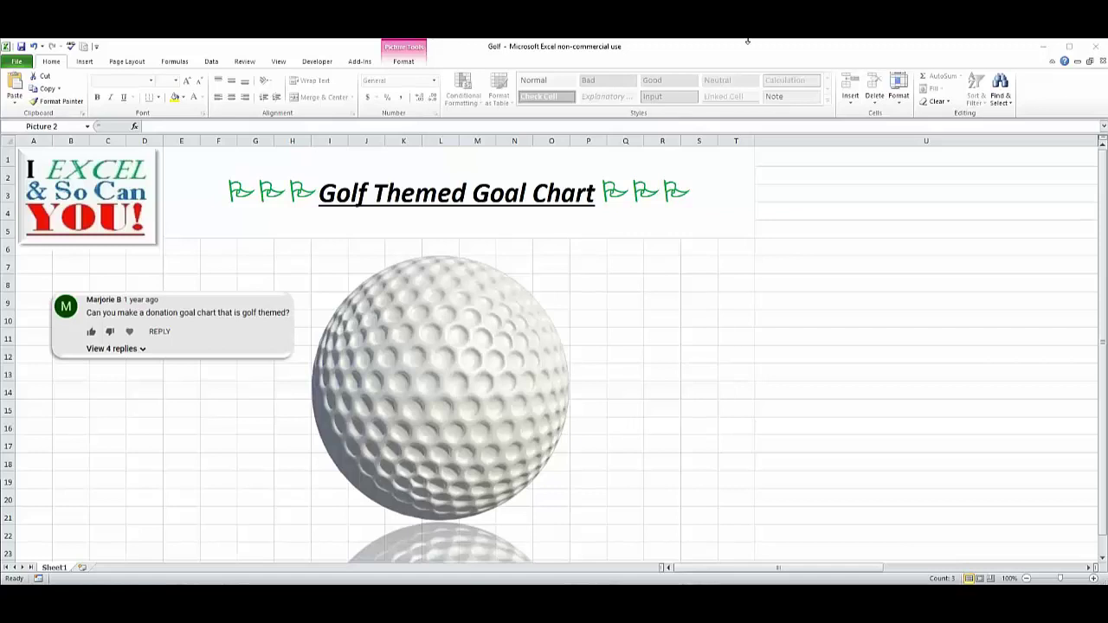
- Unhide the hidden columns next to column U that hold the goal tables and finished golf charts
click(789, 139)
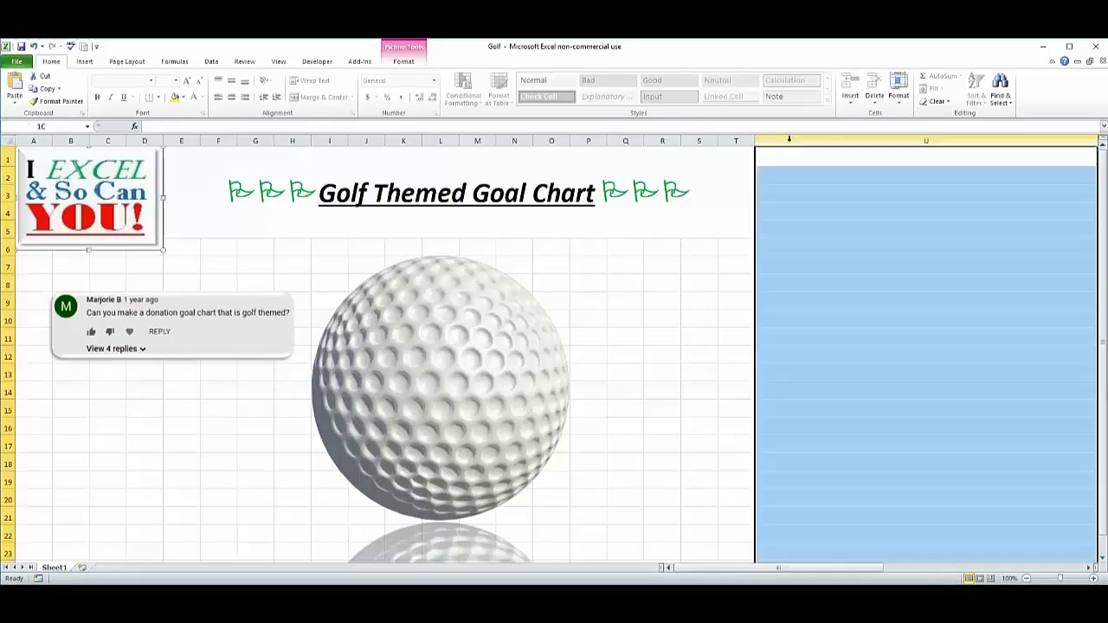
right_click(789, 141)
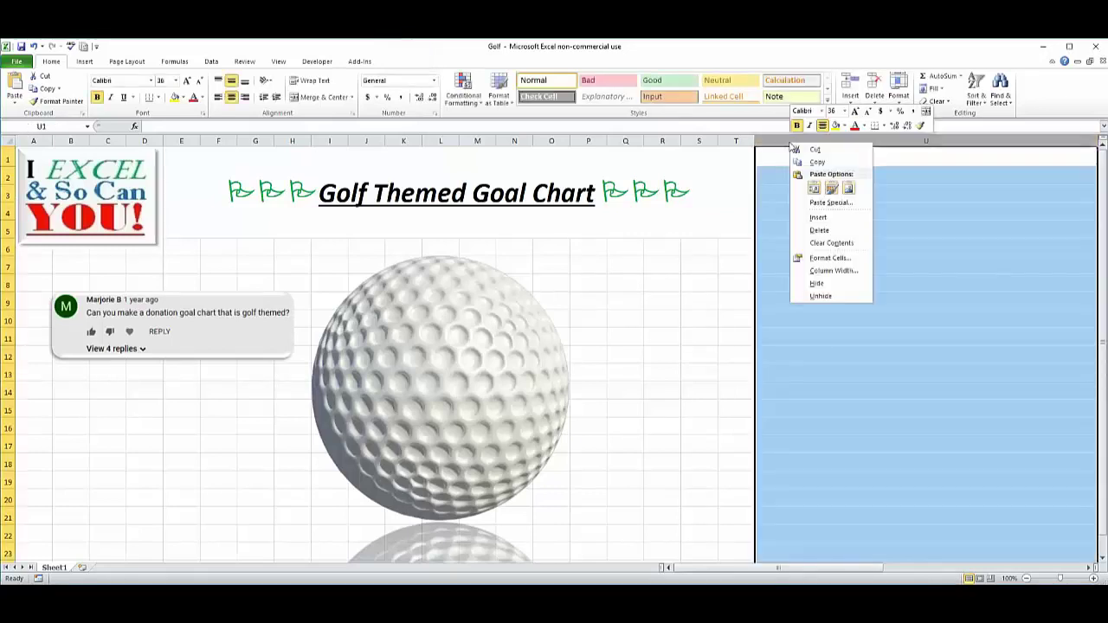
click(823, 297)
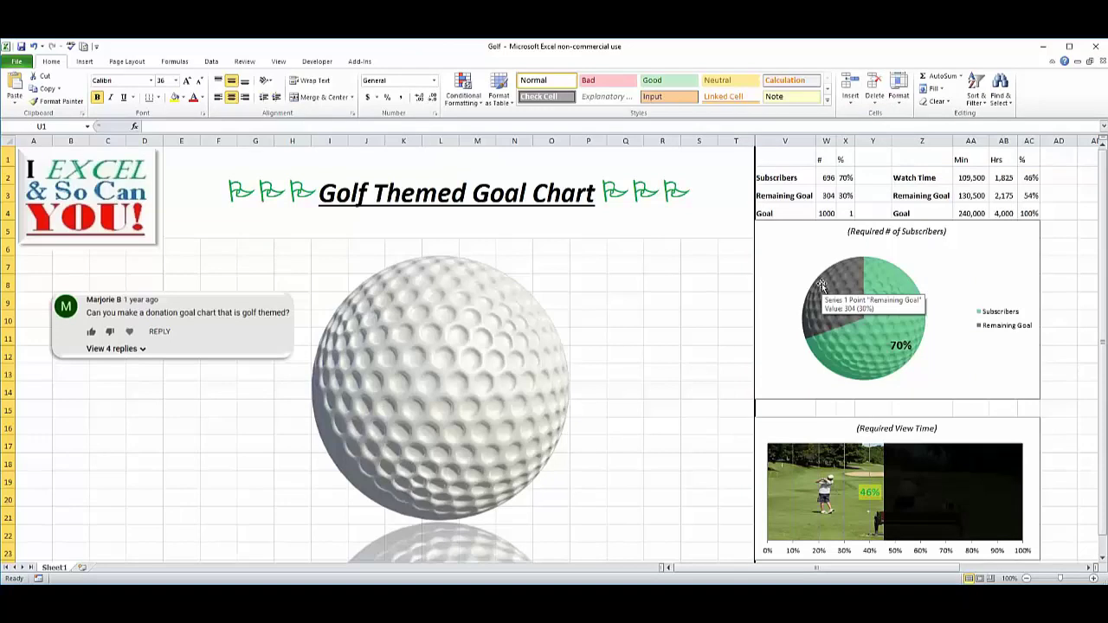
click(695, 296)
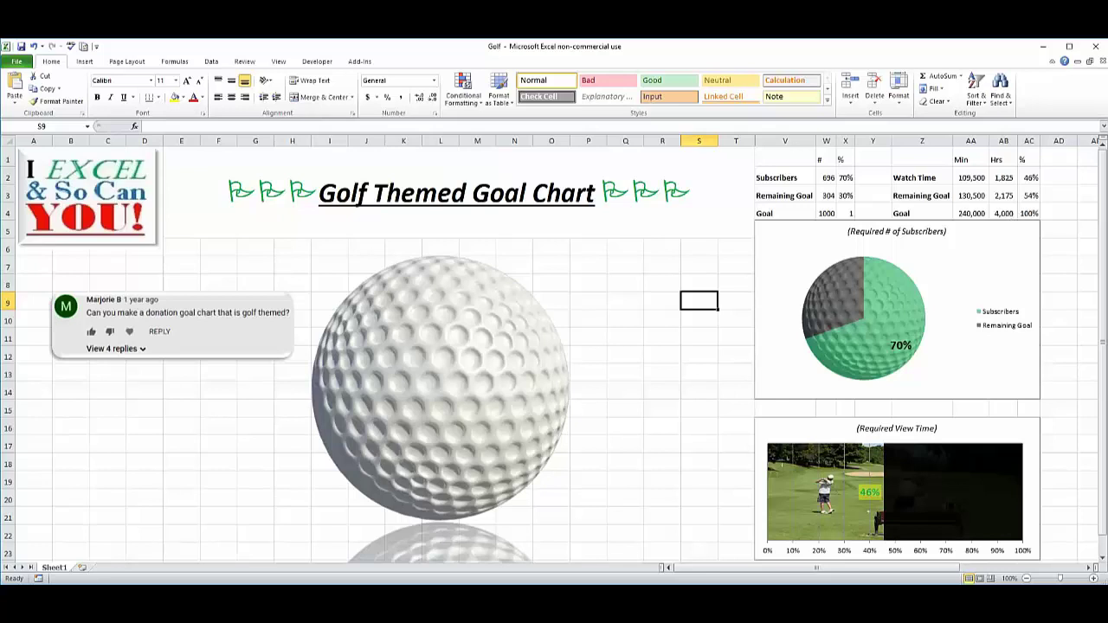
- Examine the subscriber count, remaining goal formula and goal value in cells W2 to W4
click(1088, 568)
click(1088, 569)
click(1089, 568)
click(1088, 569)
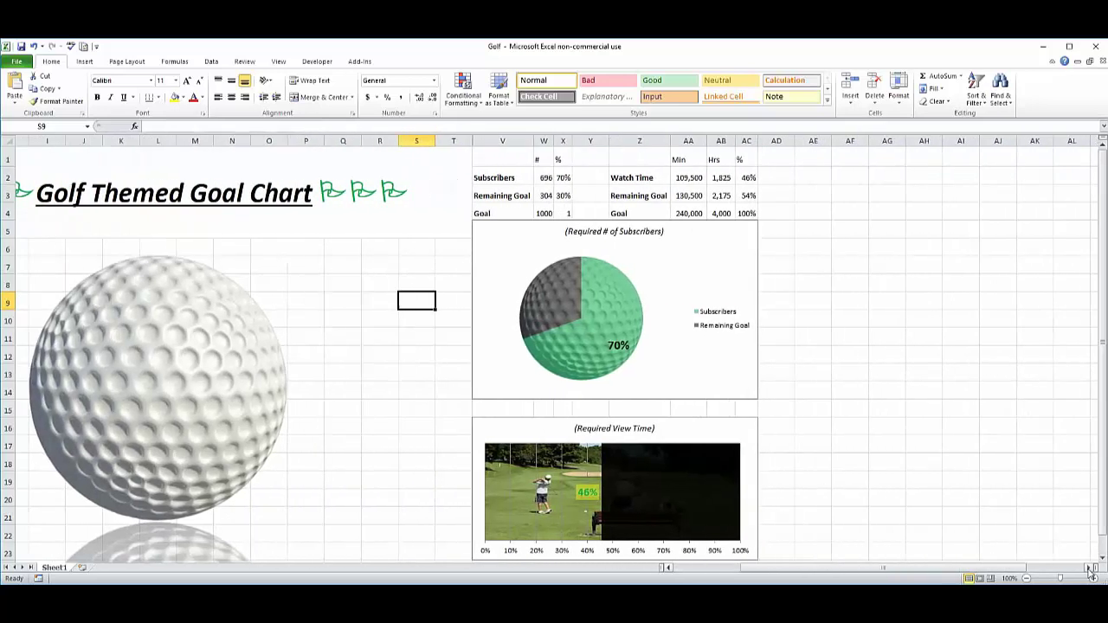
click(1088, 569)
click(1088, 568)
click(1088, 568)
click(1088, 569)
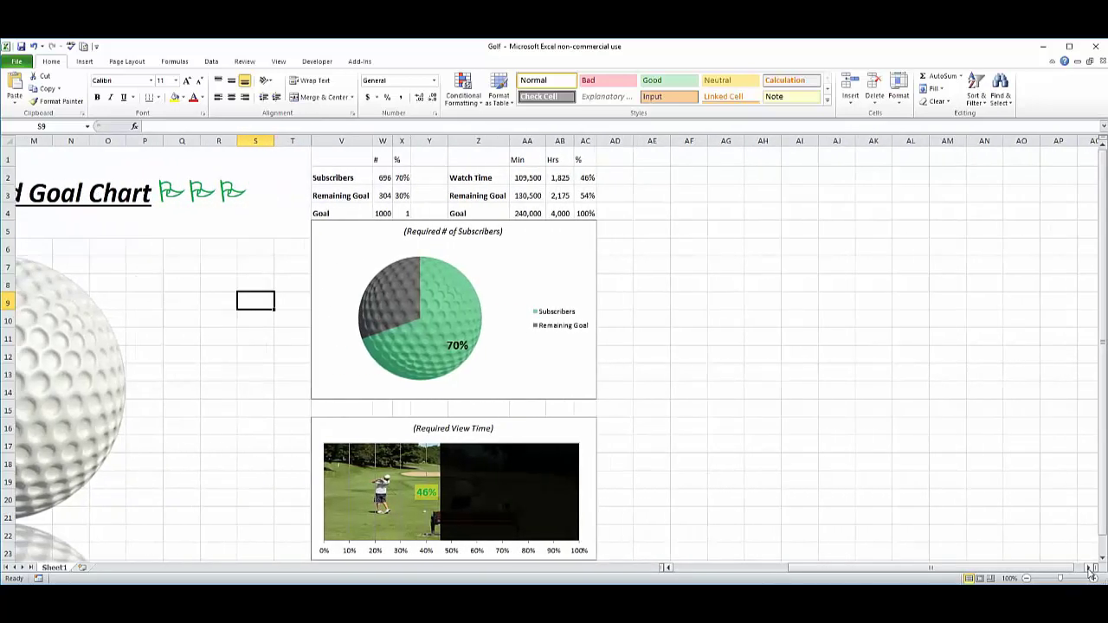
click(1088, 569)
click(1088, 569)
click(1088, 568)
click(1088, 569)
click(614, 319)
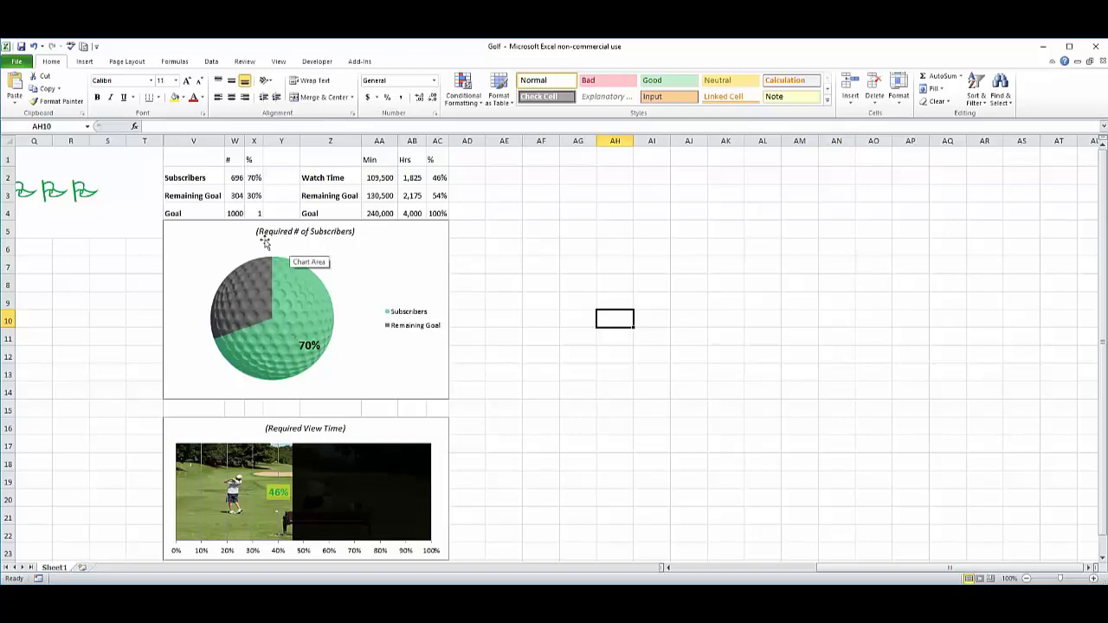
click(233, 176)
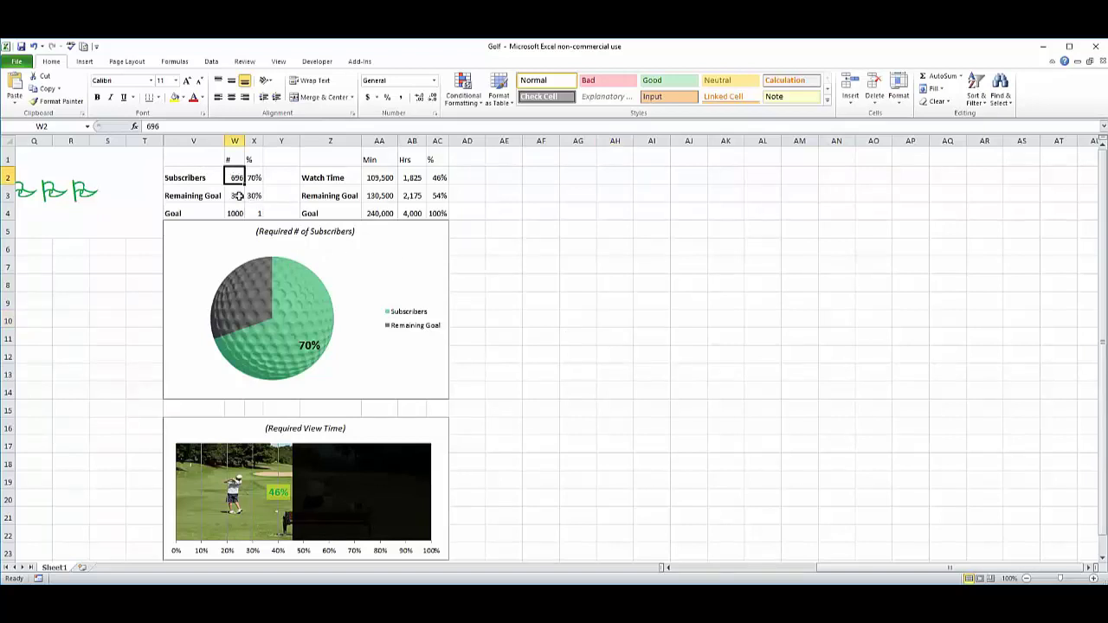
click(237, 195)
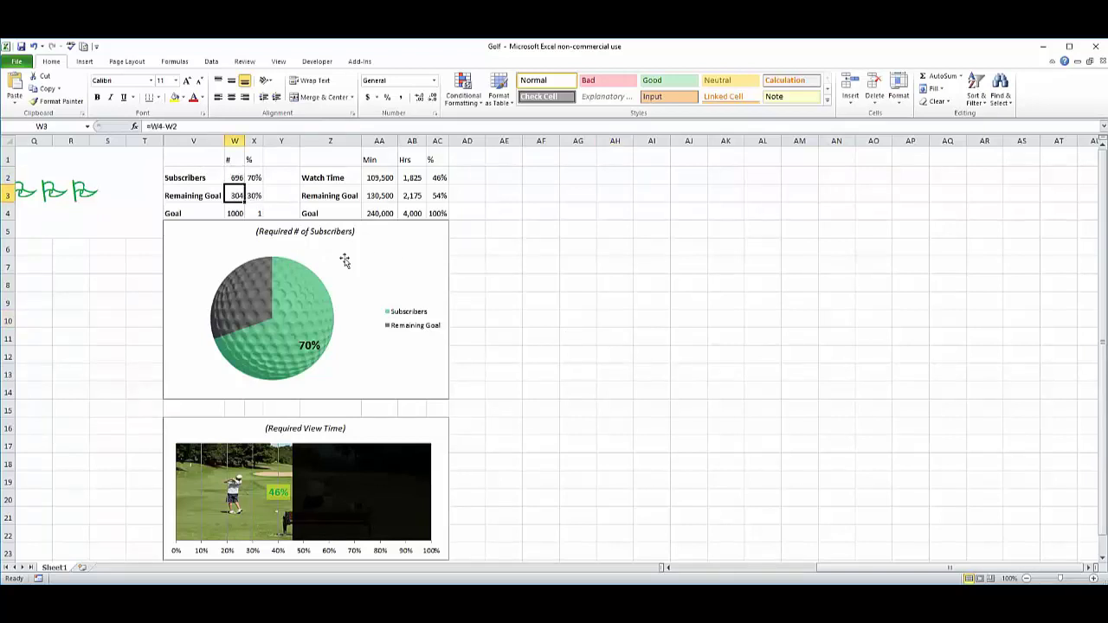
click(234, 214)
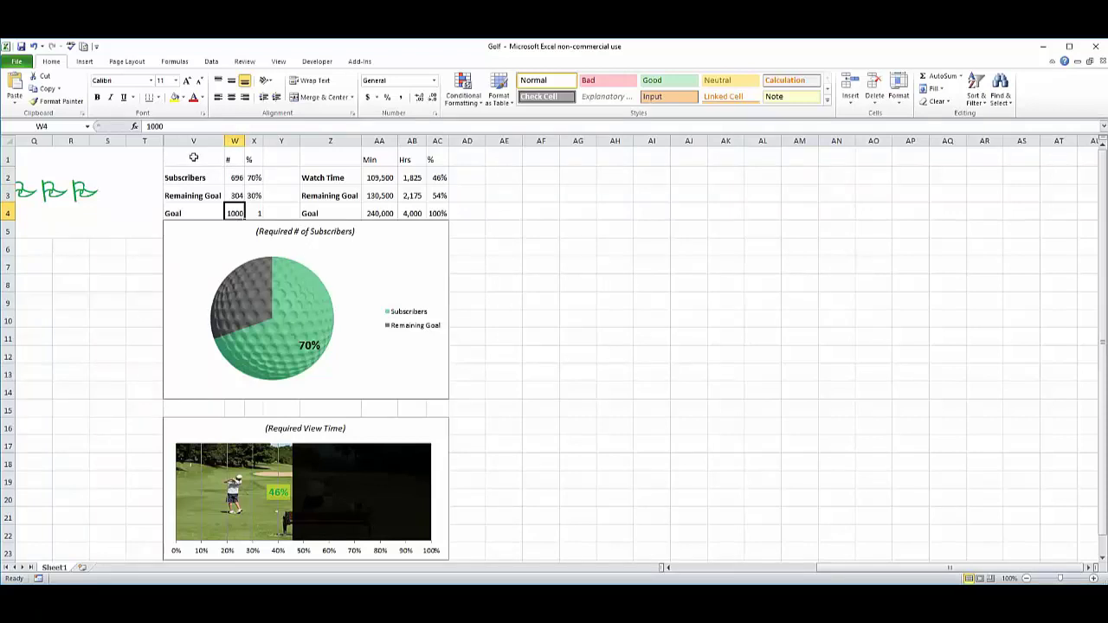
- Insert a basic 2-D pie chart from V2:W3 and place it beside the existing charts, around columns AE to AL
click(189, 175)
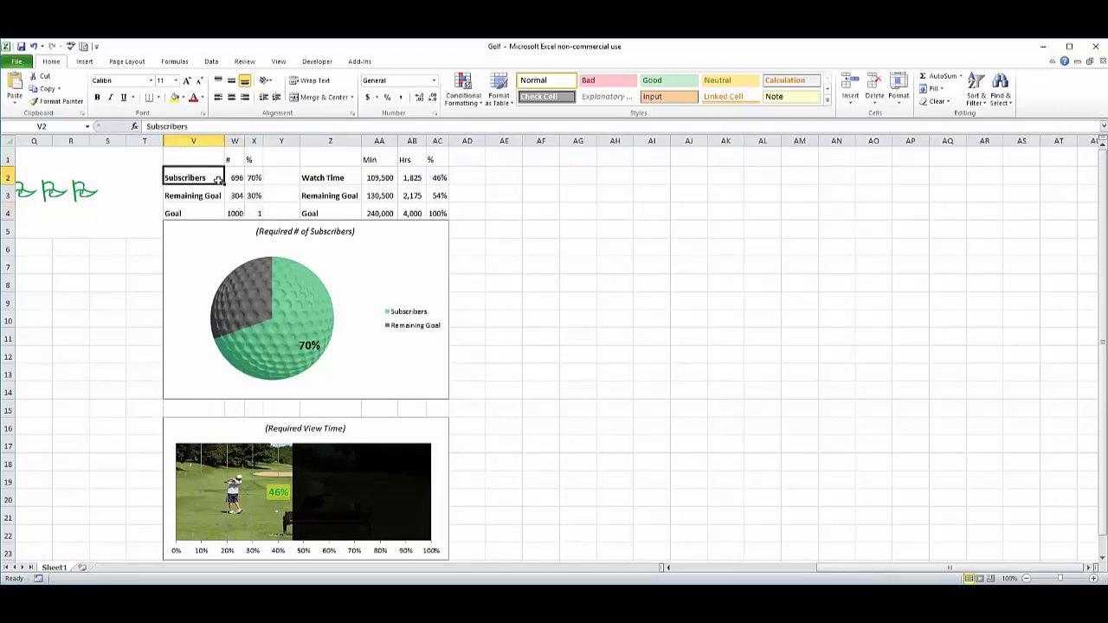
drag(218, 178, 236, 195)
click(84, 62)
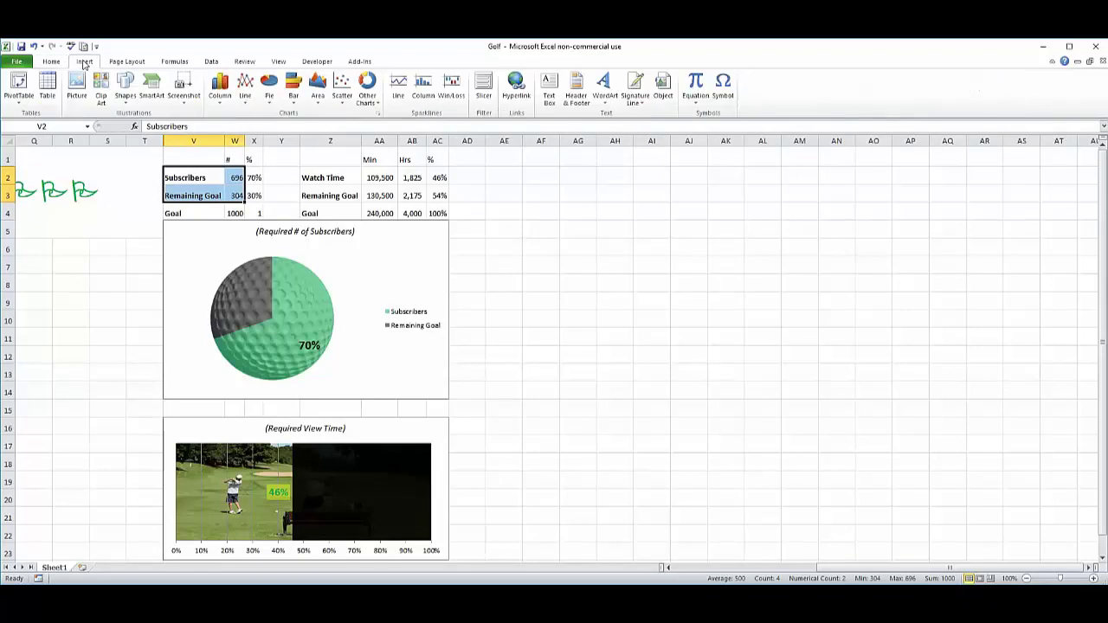
click(269, 88)
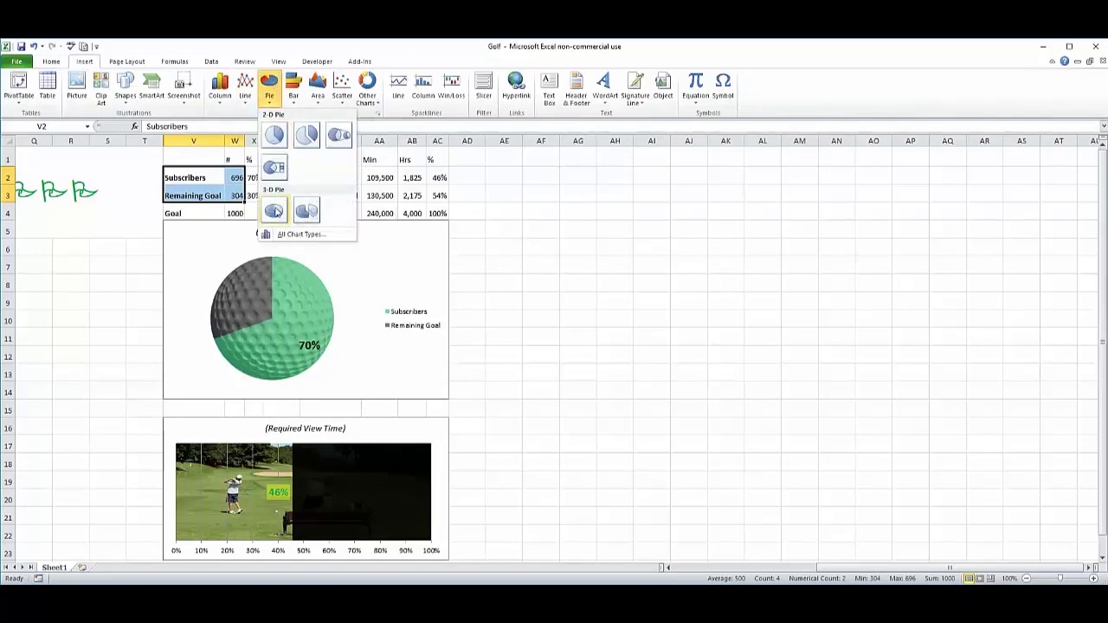
click(274, 139)
drag(586, 314, 728, 233)
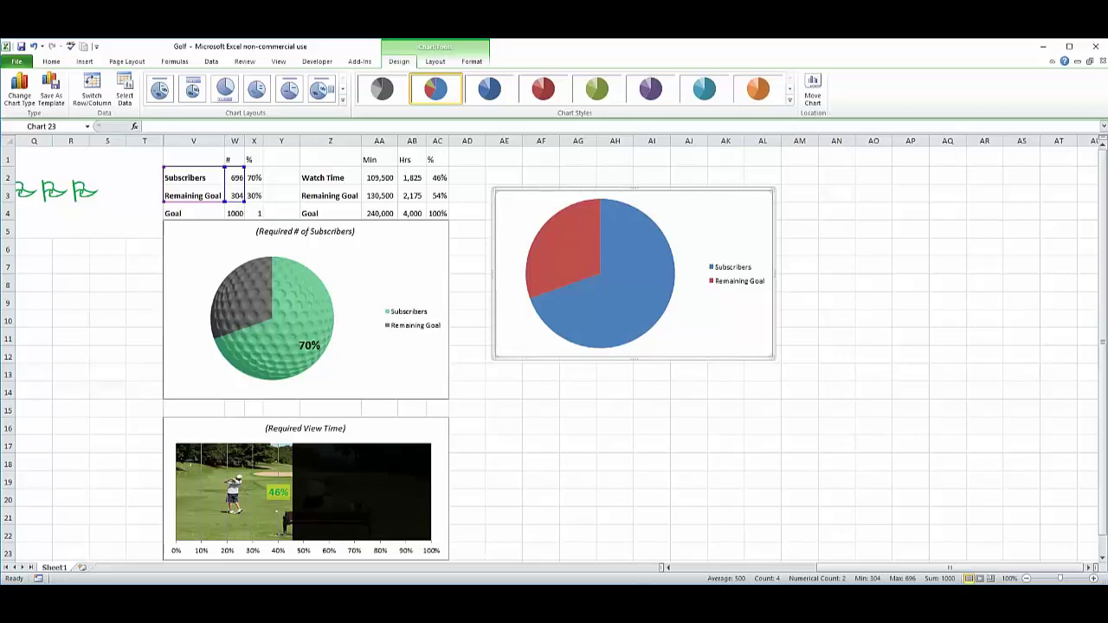
- Switch to the browser and copy the large transparent golf ball image from the golfball image search
key(alt+Tab)
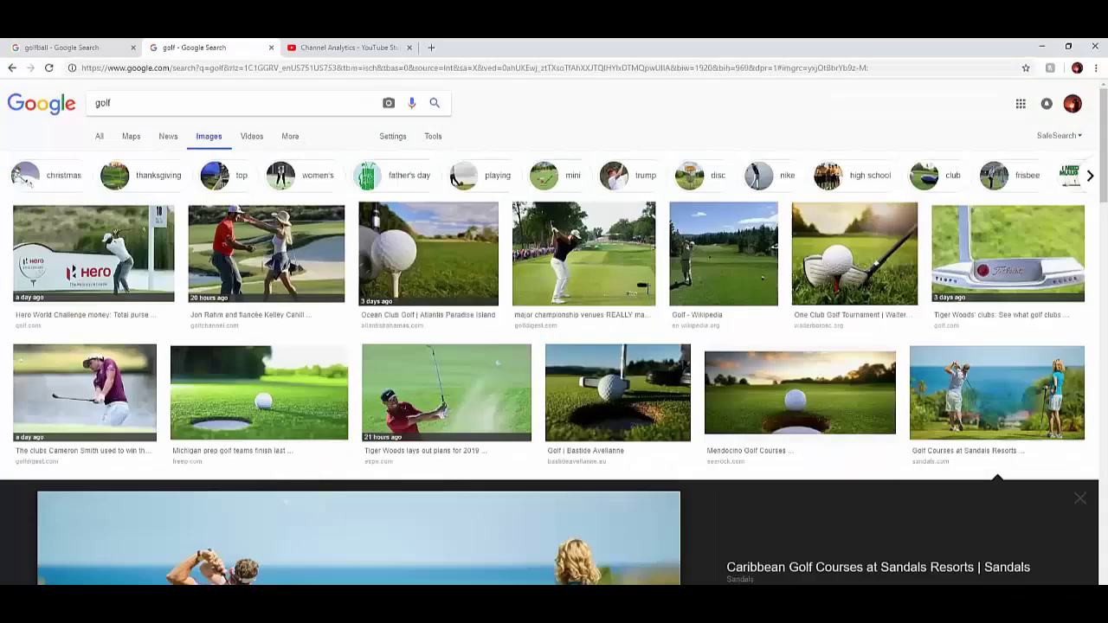
click(47, 50)
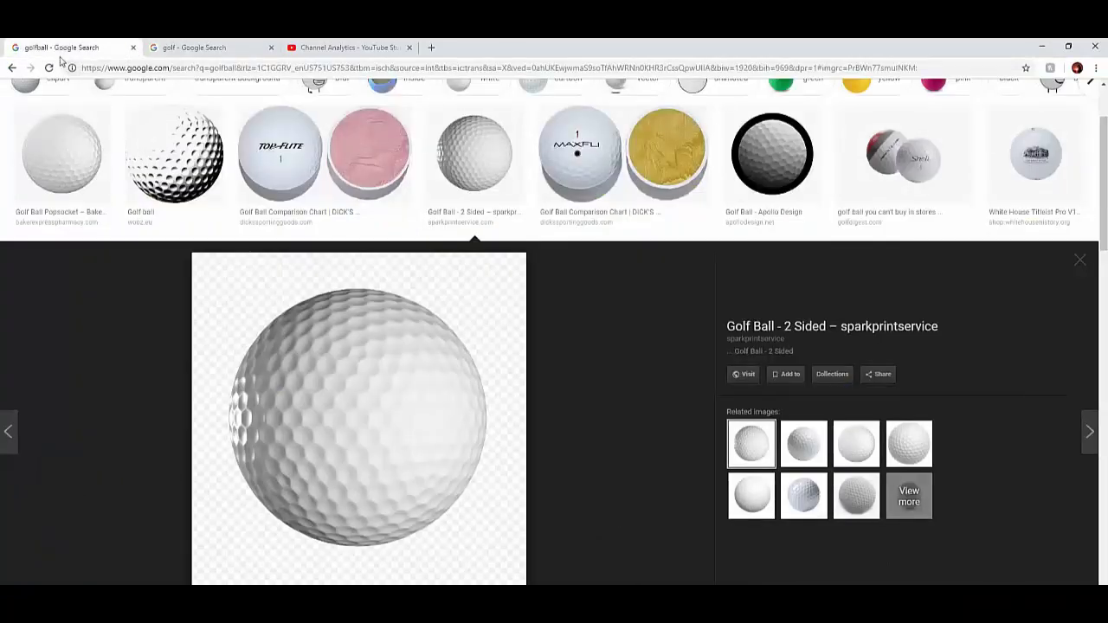
scroll(123, 119, up, 2)
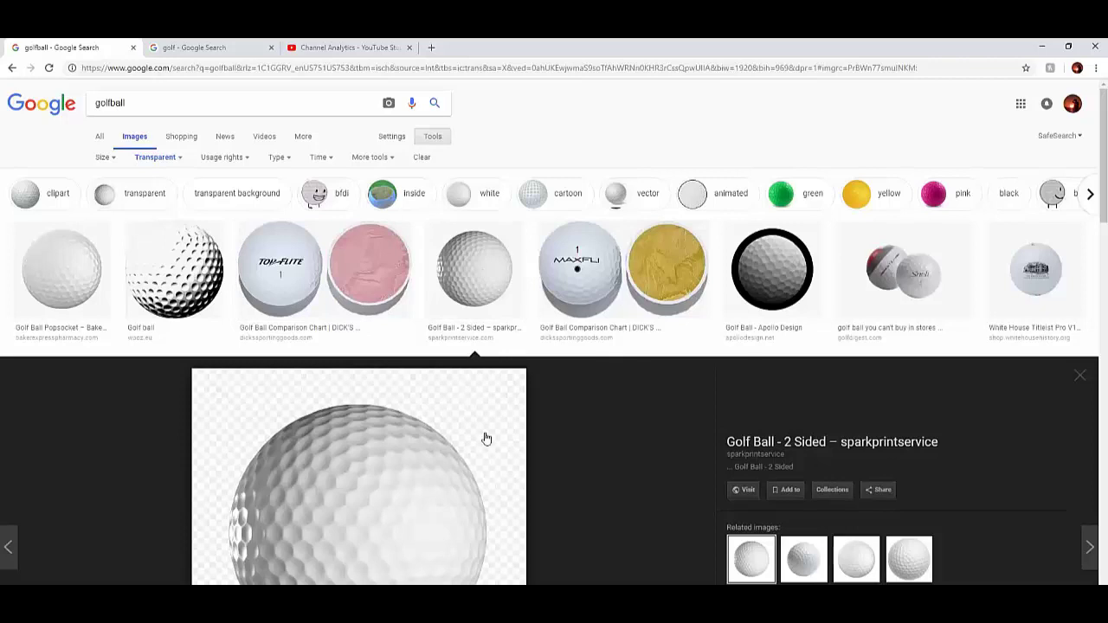
scroll(486, 439, down, 2)
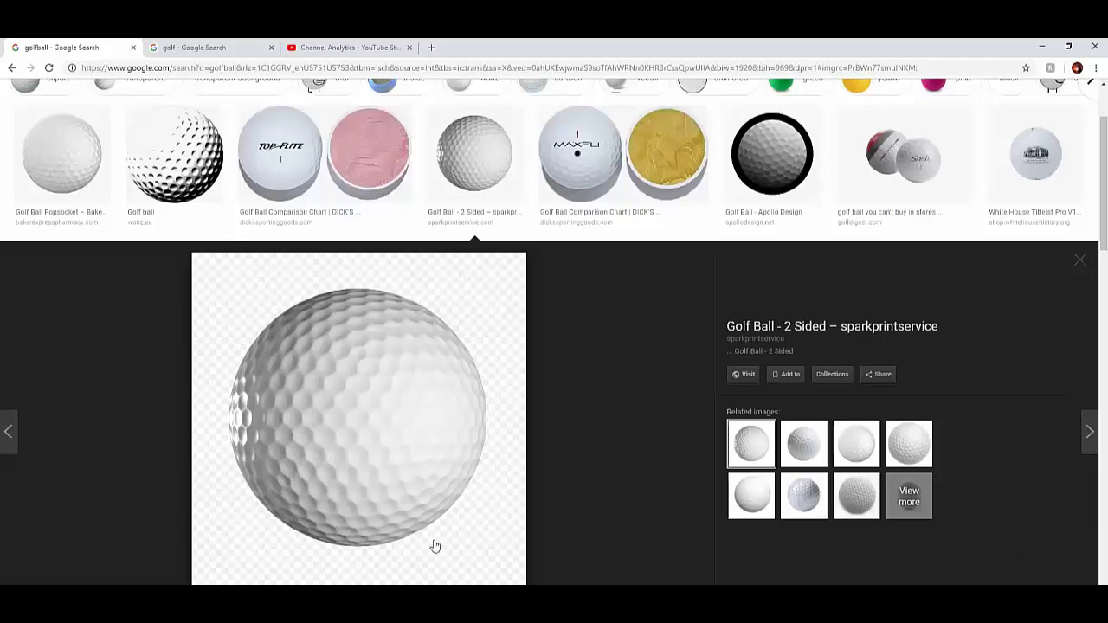
right_click(463, 281)
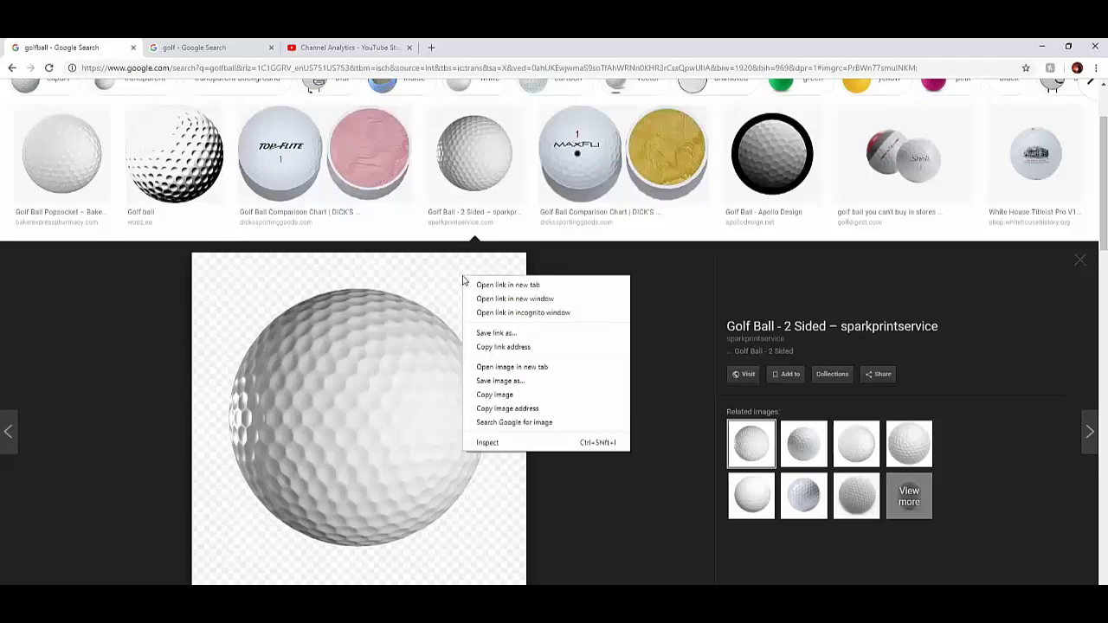
click(512, 396)
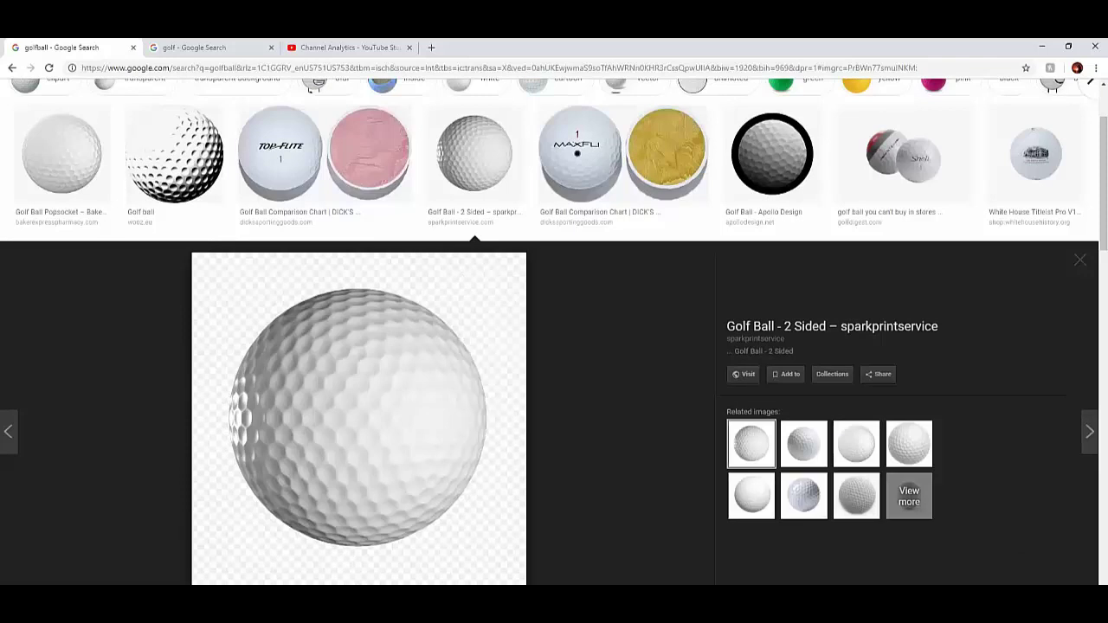
- Switch back to Excel, paste the golf ball image onto the sheet and move it beside the new pie chart
click(469, 597)
drag(542, 455, 544, 449)
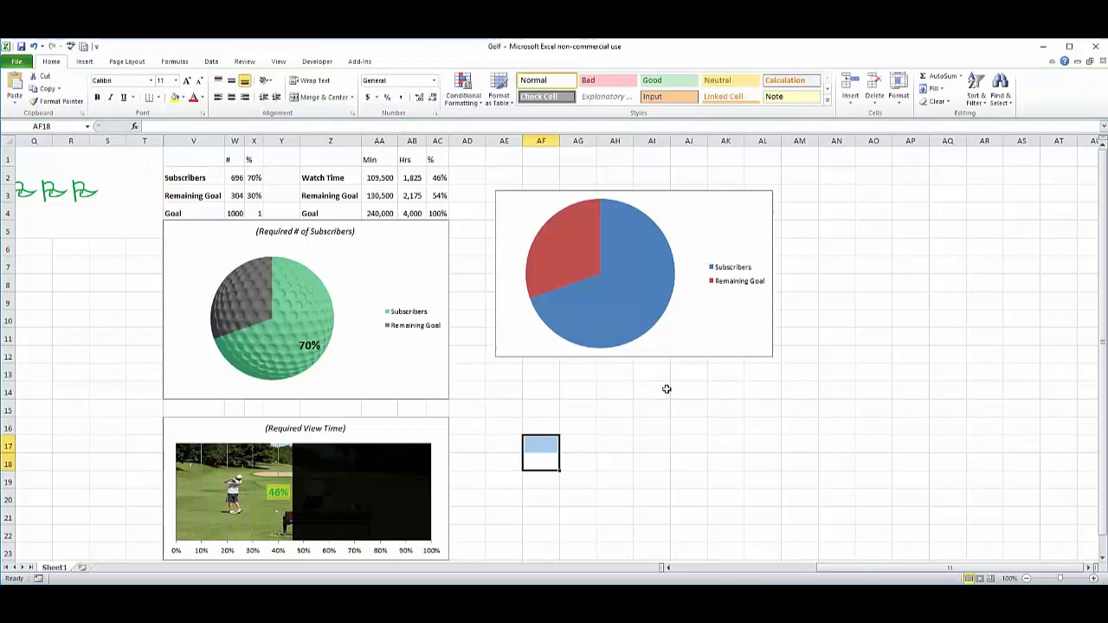
click(606, 392)
key(ctrl+v)
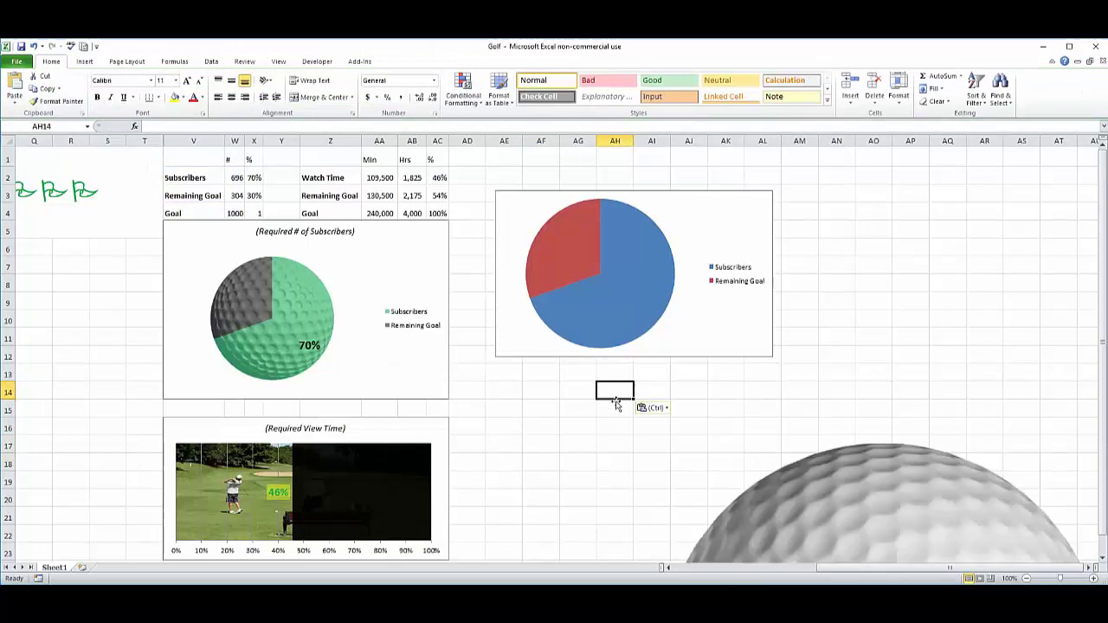
click(740, 472)
drag(680, 458, 785, 197)
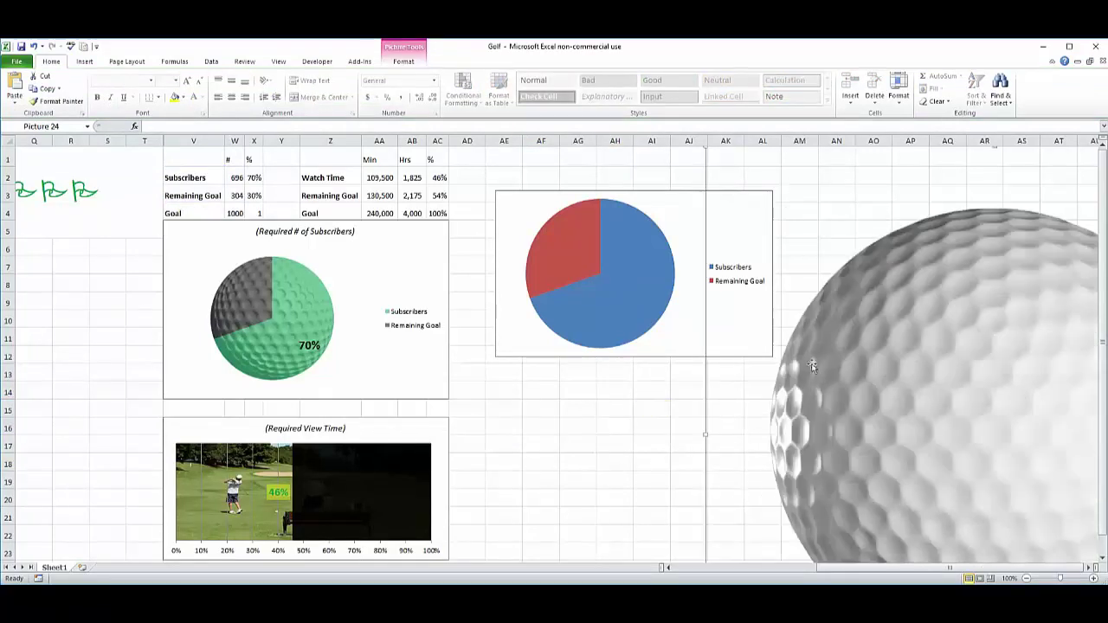
- Move the new pie chart away from the golf ball picture, to about rows 7 to 15 beside the finished charts
click(512, 338)
drag(511, 339, 449, 415)
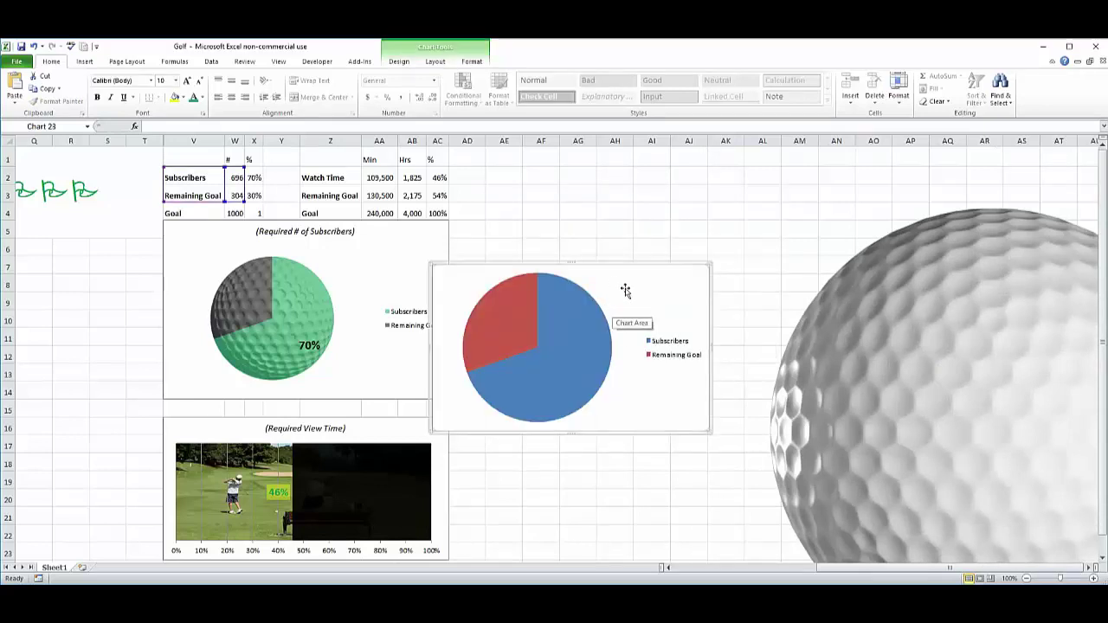
click(829, 242)
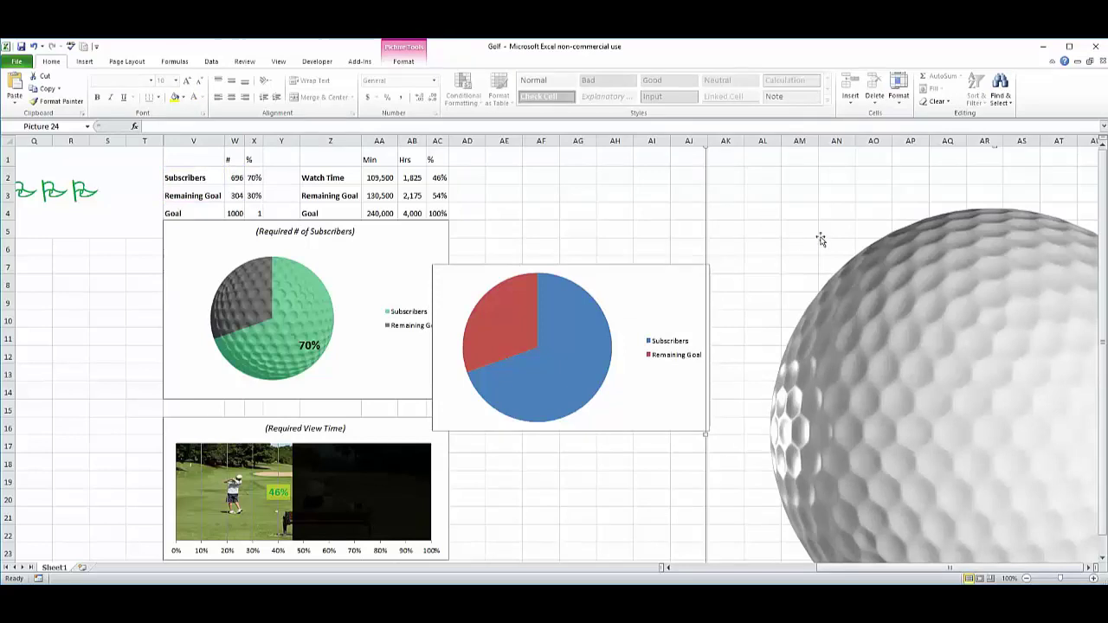
click(650, 307)
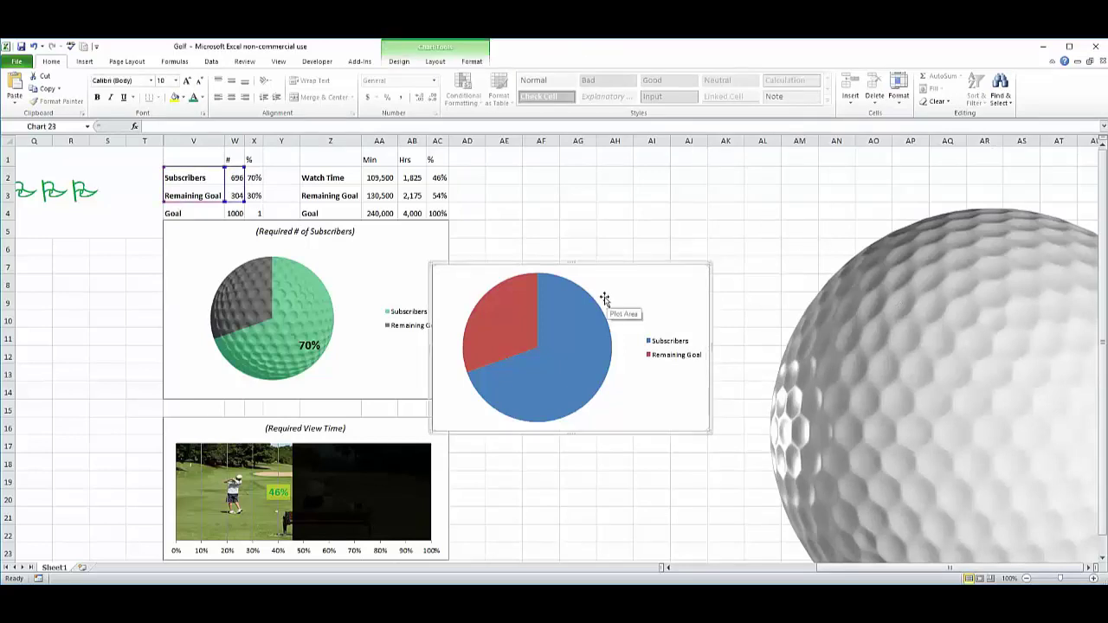
- Set the new pie chart's plot area fill to Picture or texture fill
mouse_move(583, 355)
click(605, 296)
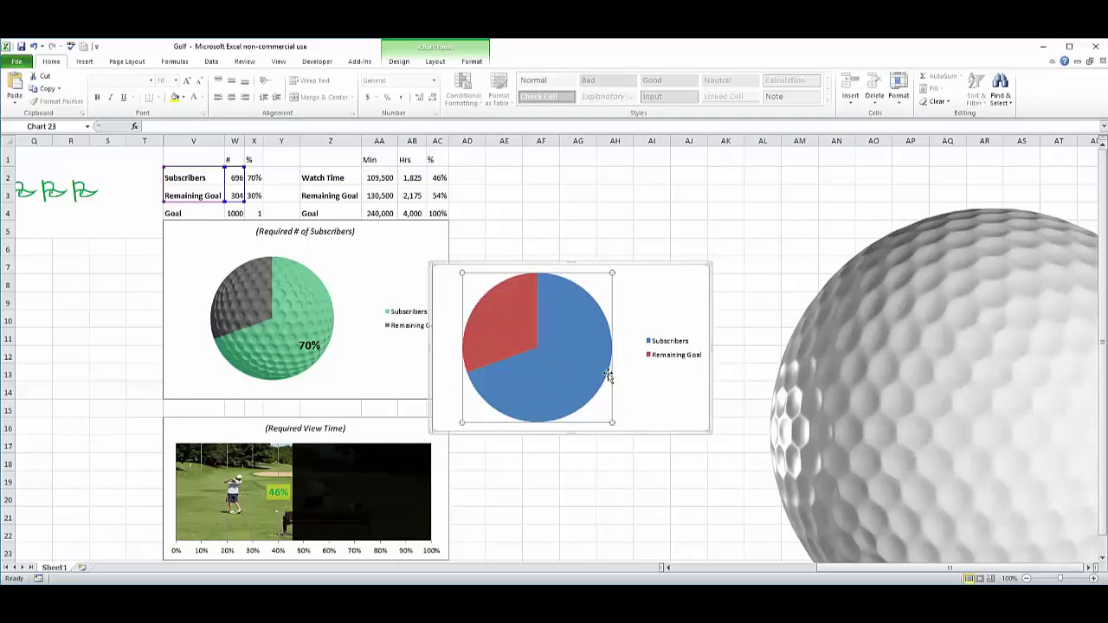
right_click(598, 288)
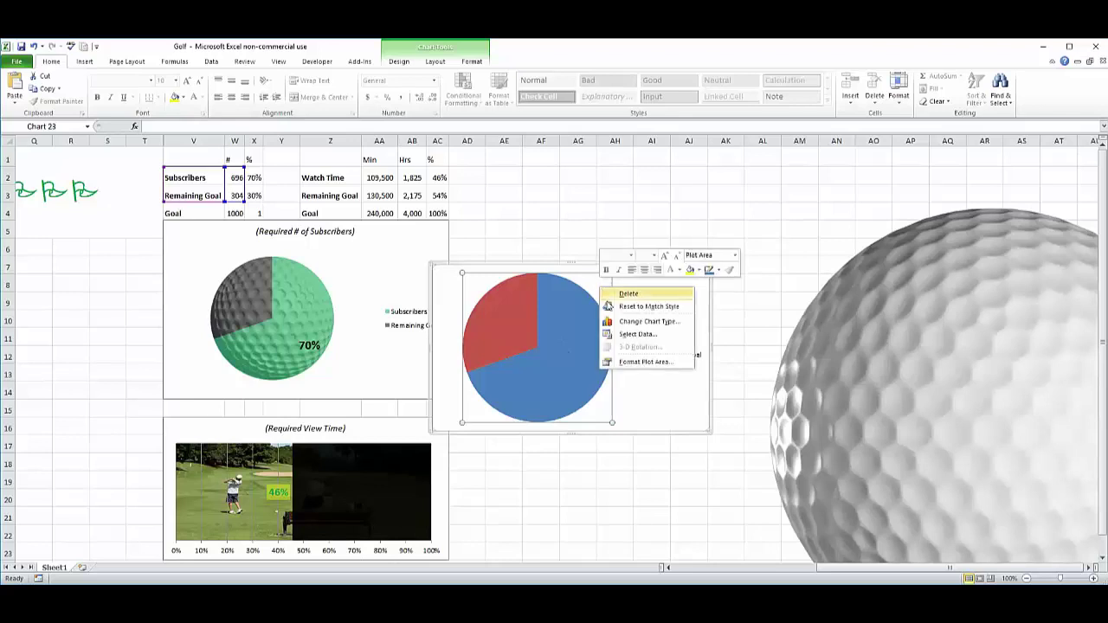
click(637, 363)
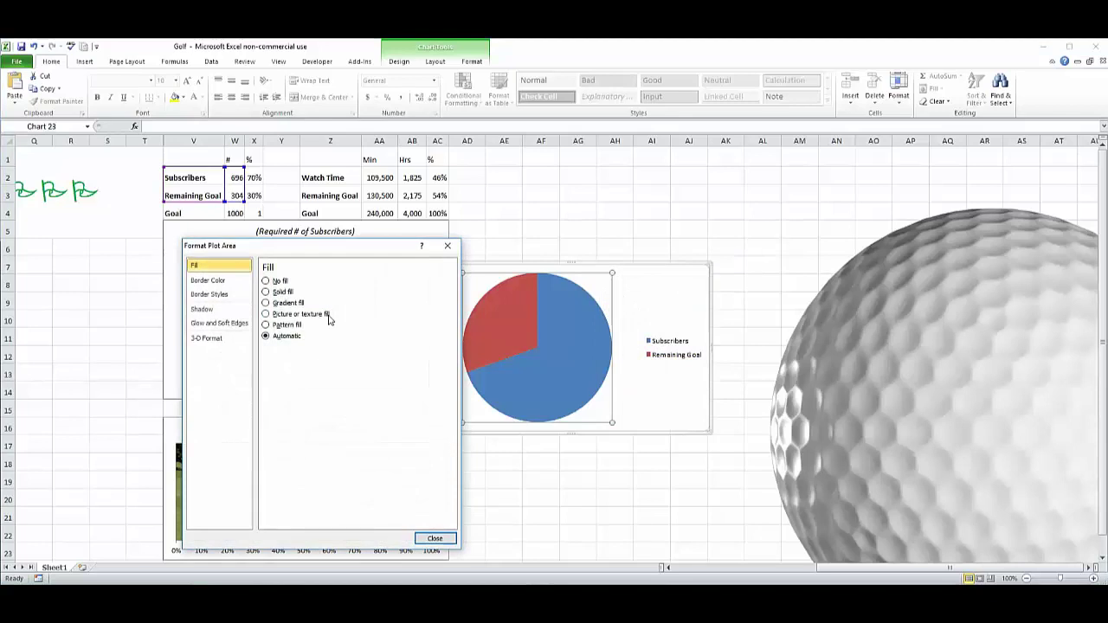
click(265, 293)
click(266, 313)
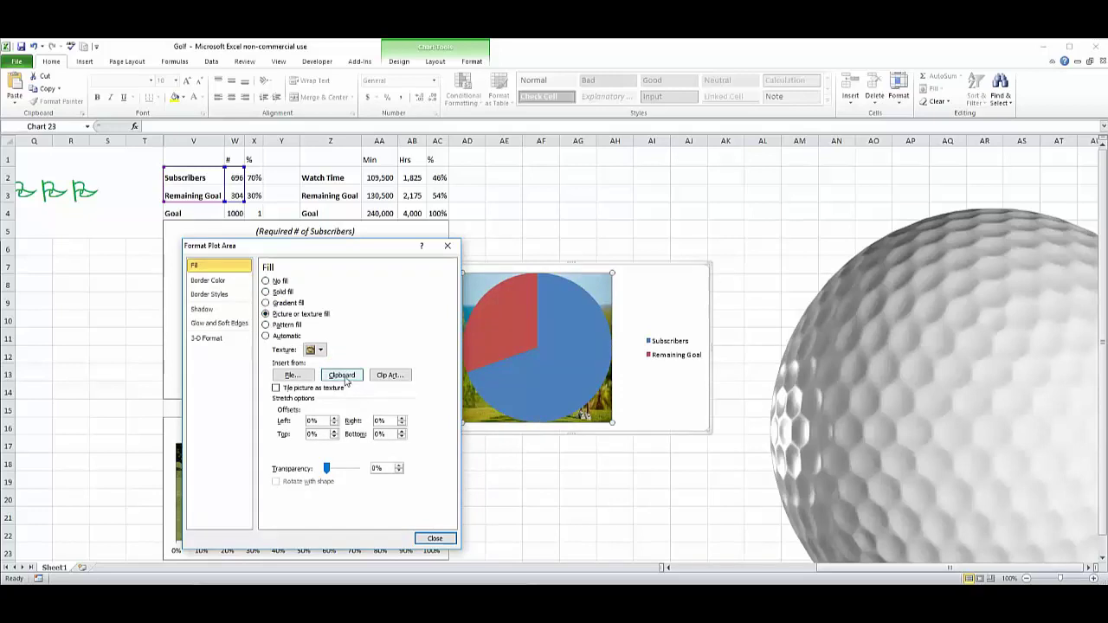
- Try inserting the copied browser image from the clipboard as the plot area fill, and undo it
click(343, 376)
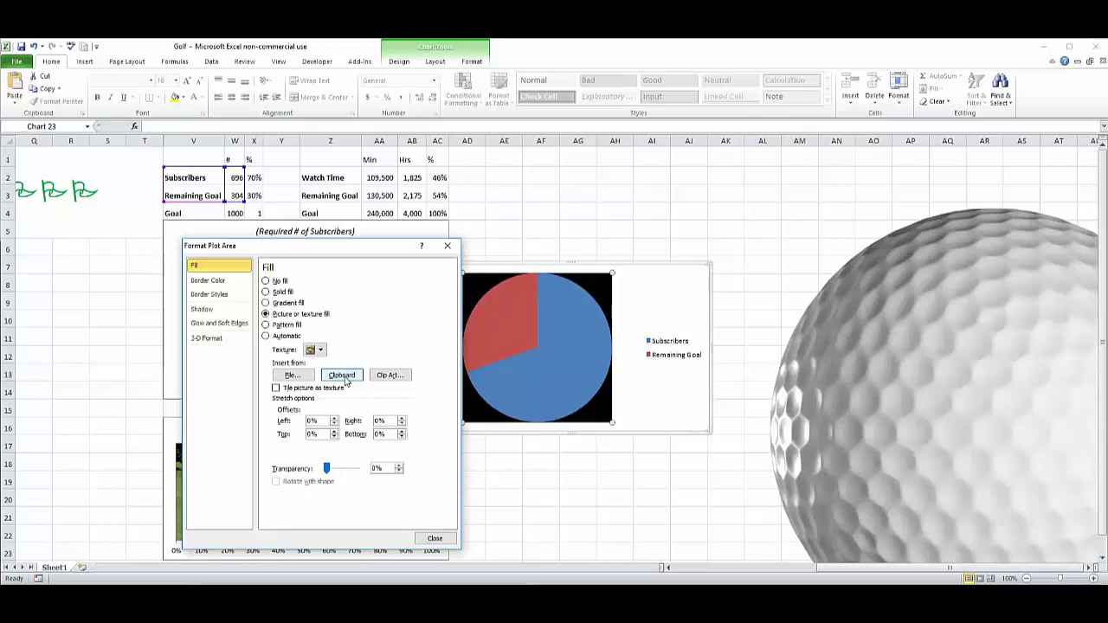
click(435, 538)
key(ctrl+z)
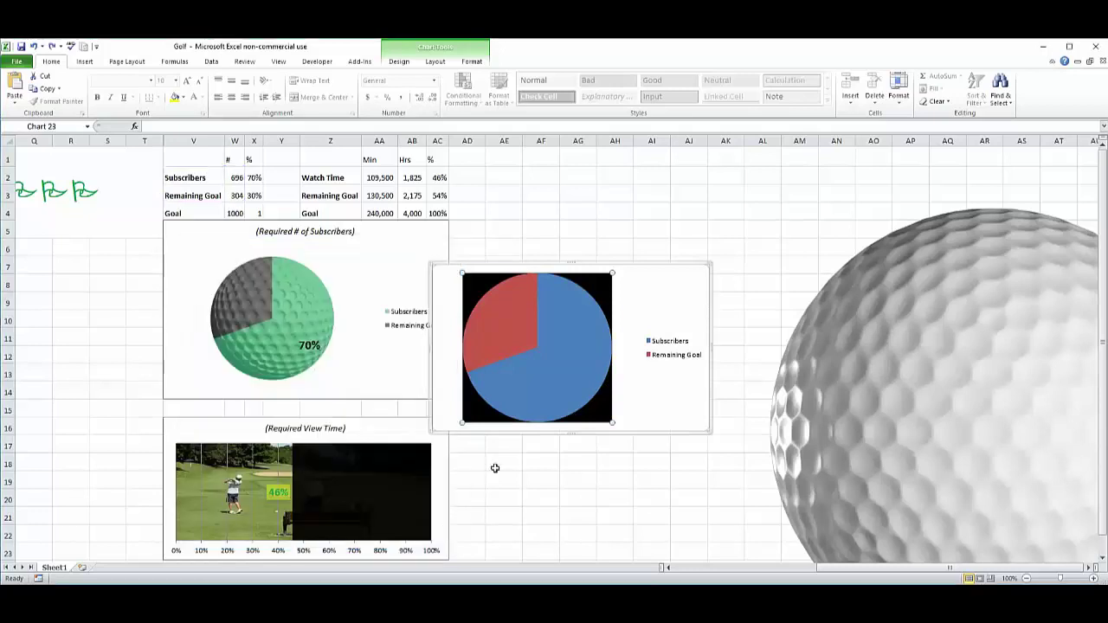
- Copy the large golf ball picture and insert it from the clipboard as the new pie chart's plot area fill
click(857, 294)
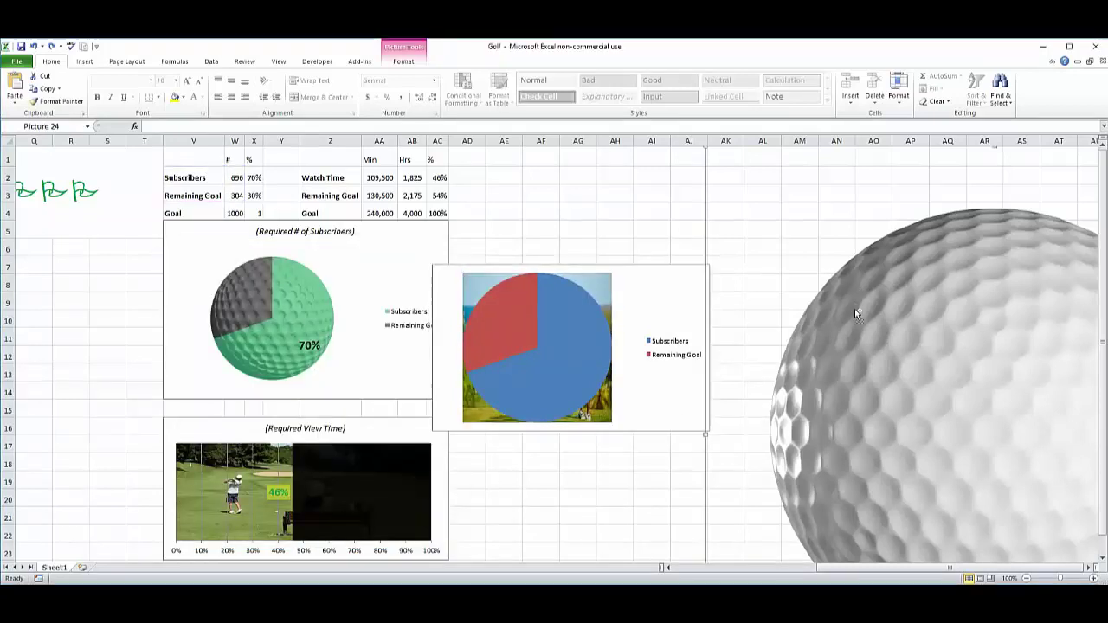
click(599, 283)
right_click(599, 283)
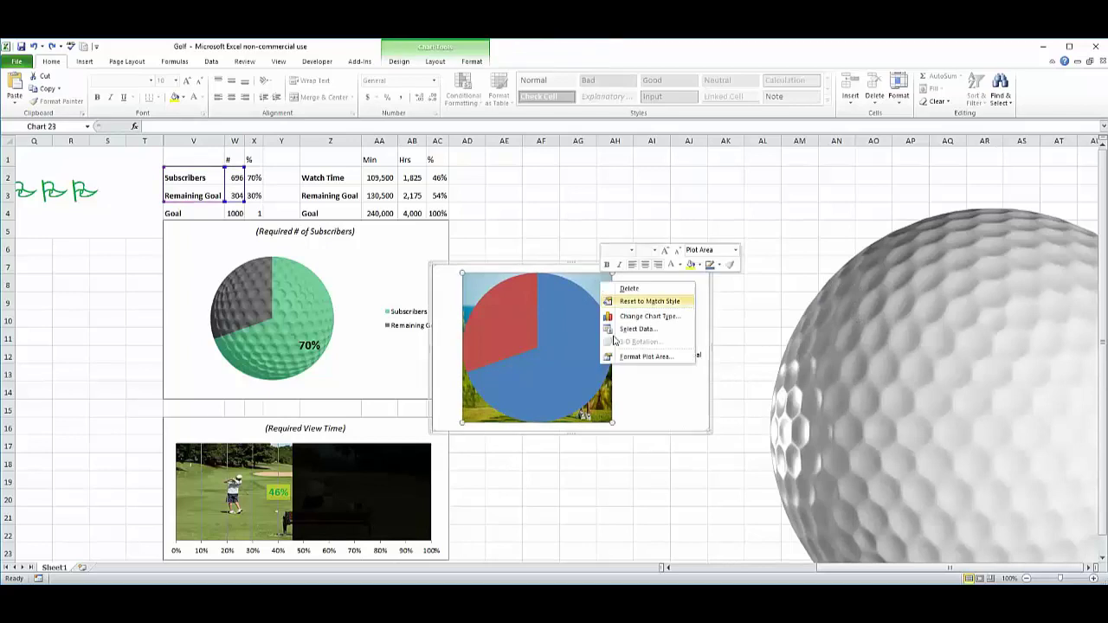
click(688, 358)
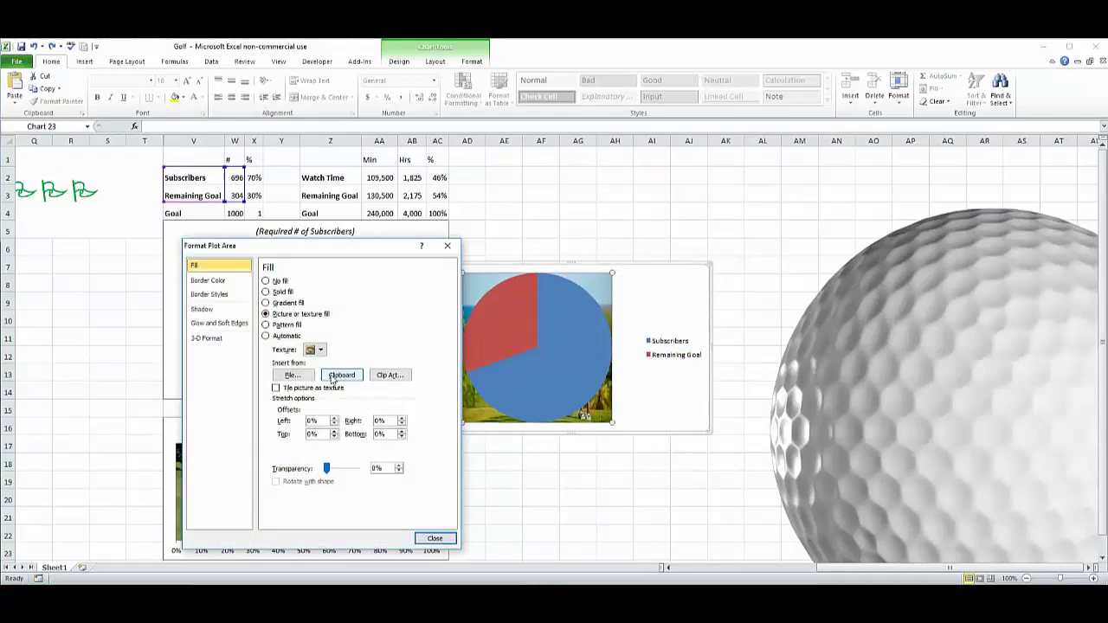
click(341, 375)
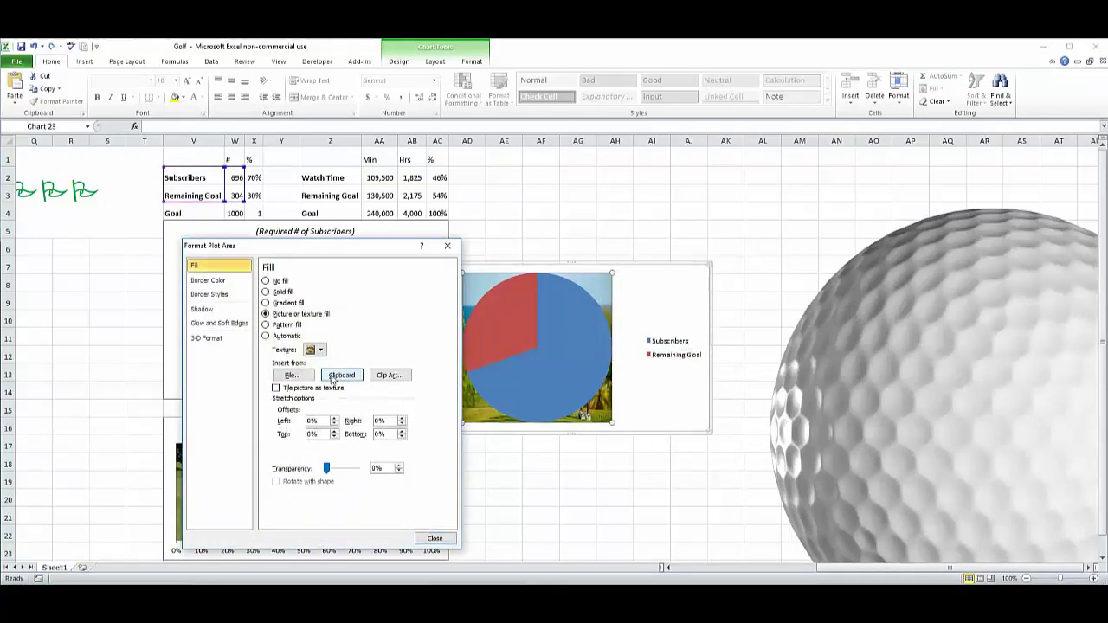
click(434, 538)
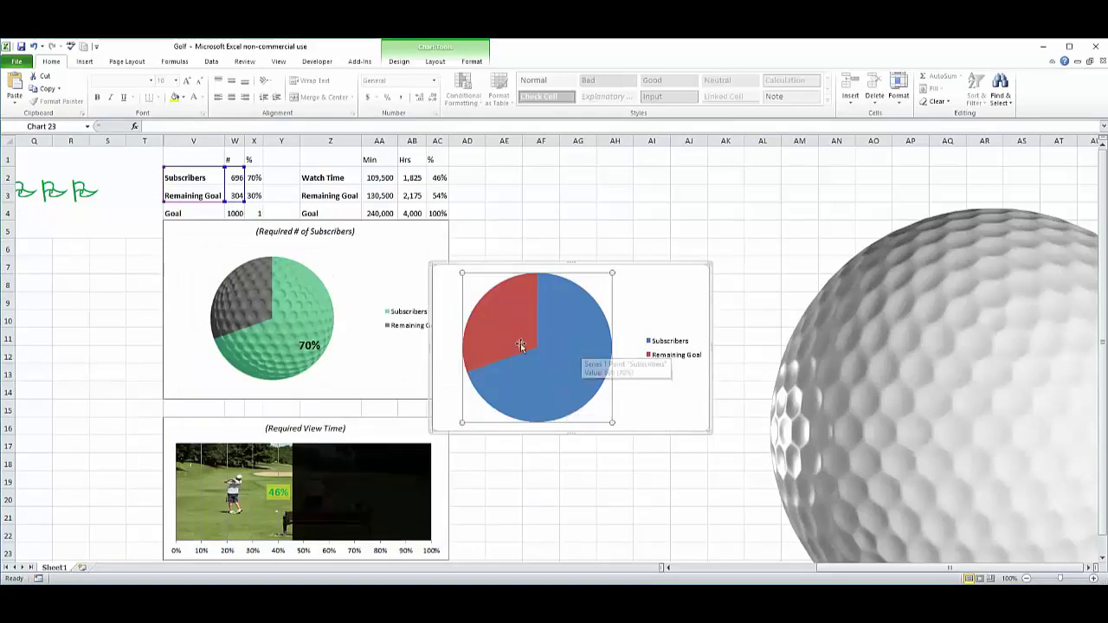
- Set the fill of the new chart's whole pie series to Solid fill
click(562, 365)
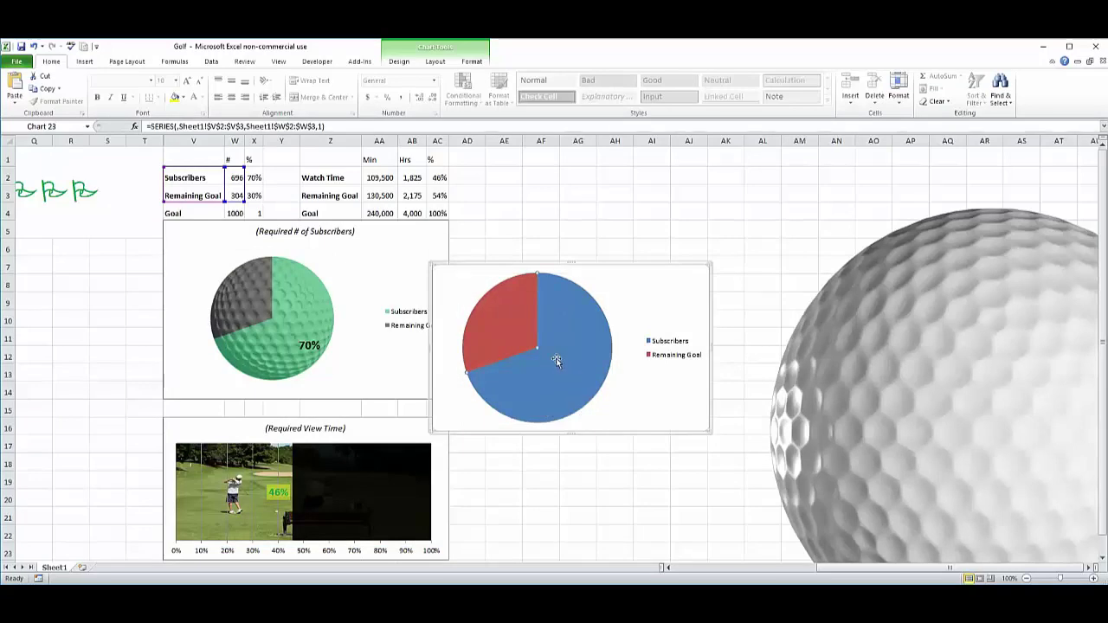
right_click(560, 343)
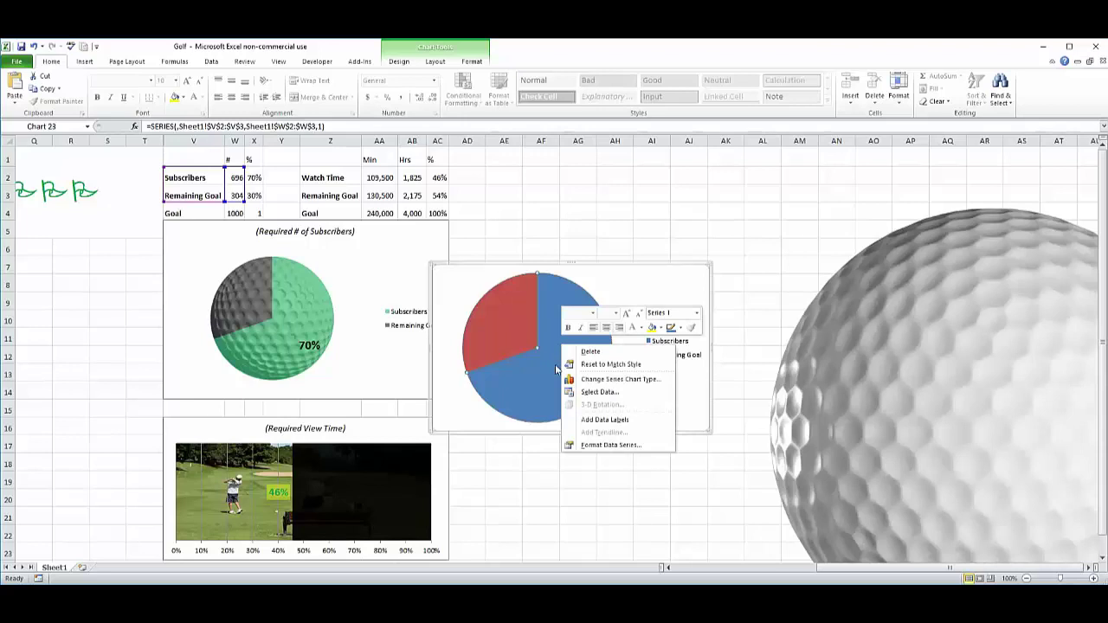
click(611, 445)
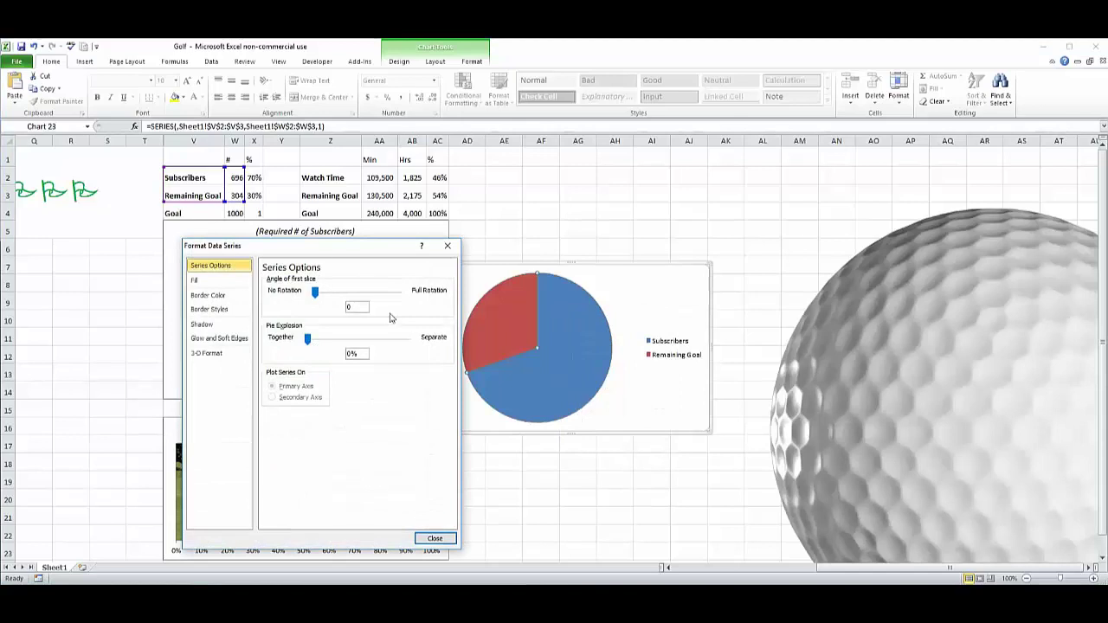
click(210, 284)
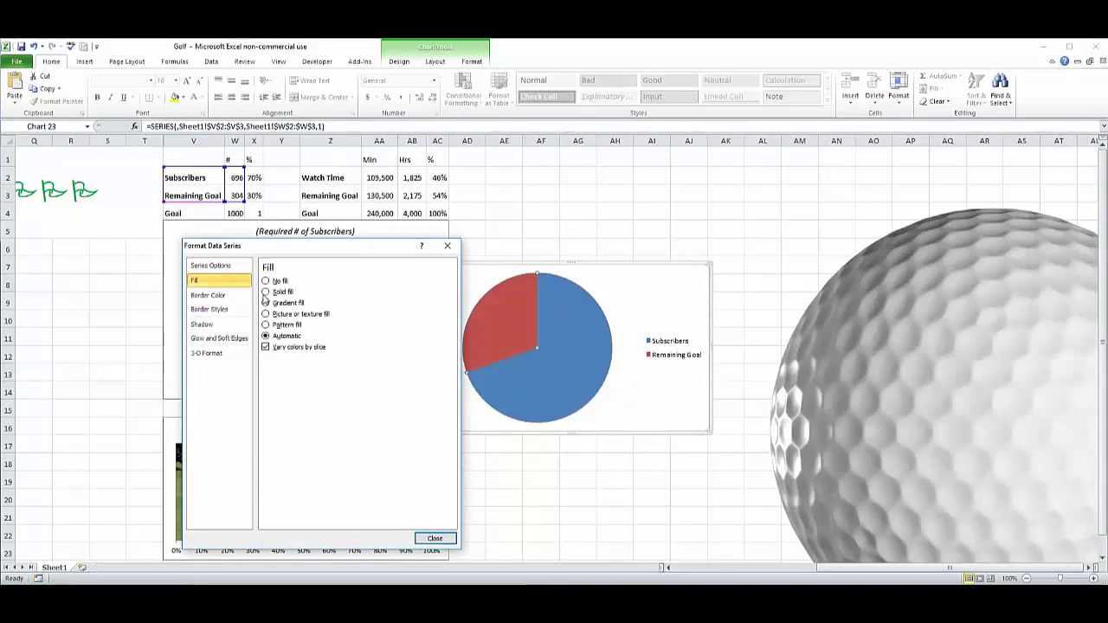
click(266, 292)
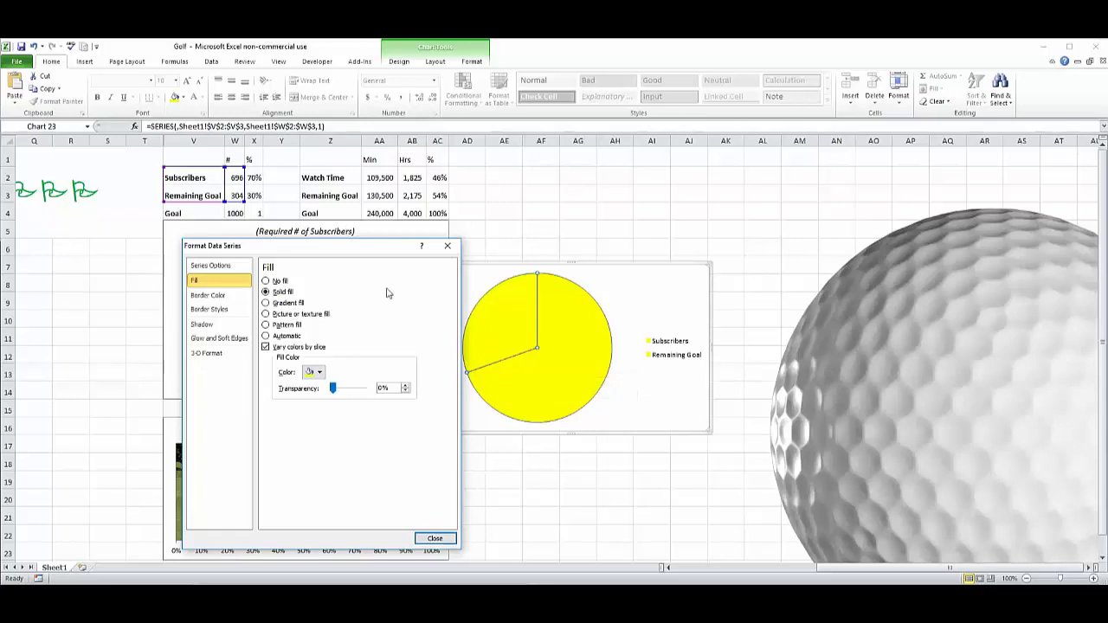
- Select only the Subscribers slice and give it a green solid fill with 60% transparency
click(571, 343)
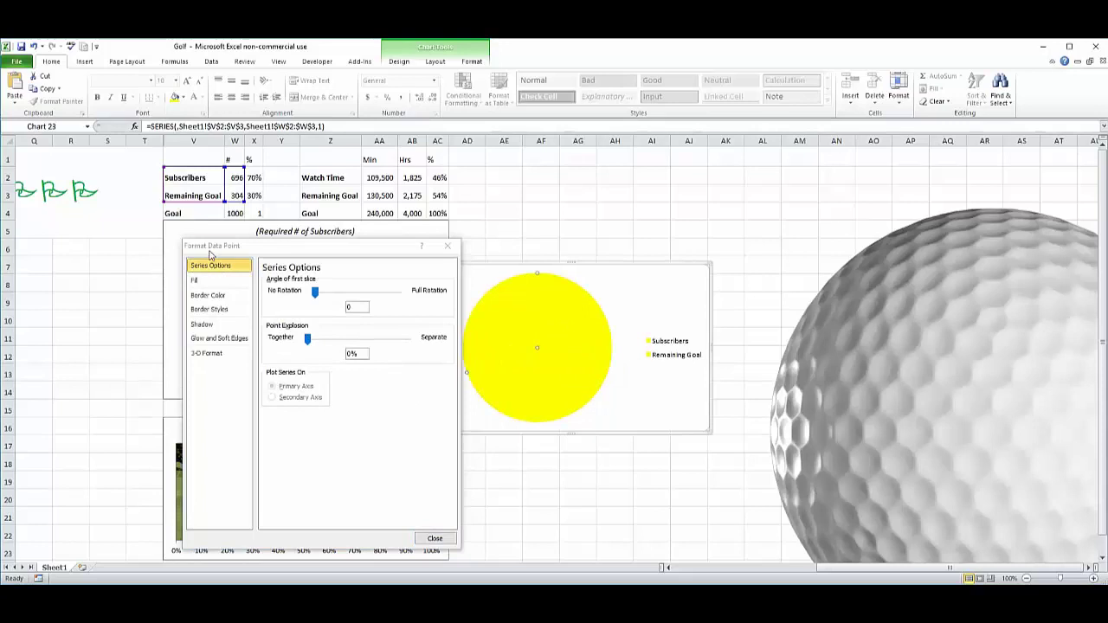
click(651, 299)
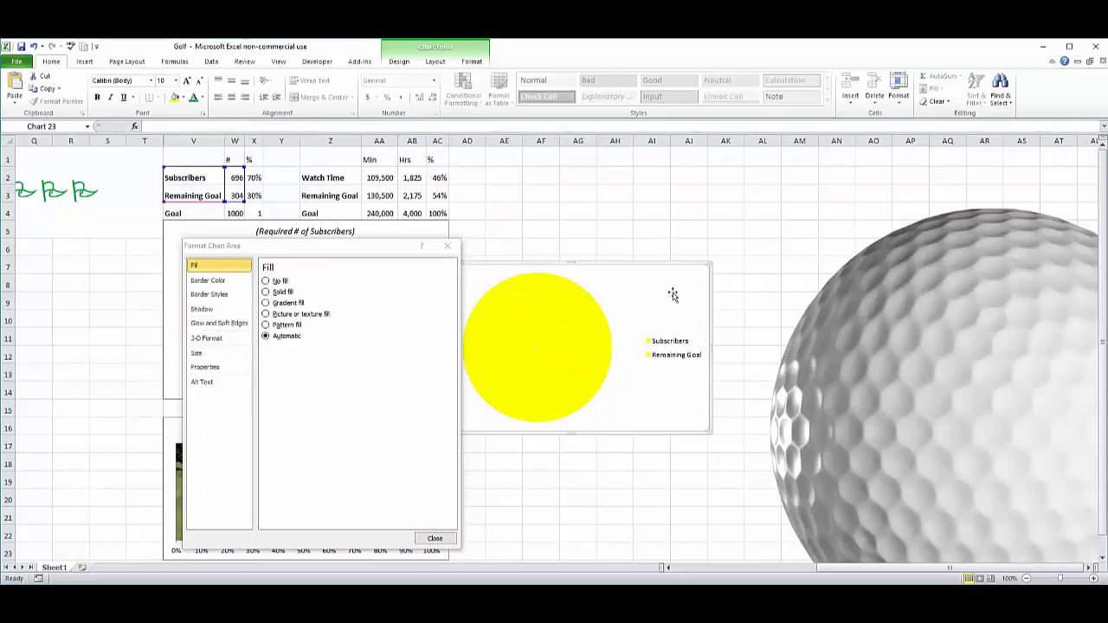
click(569, 312)
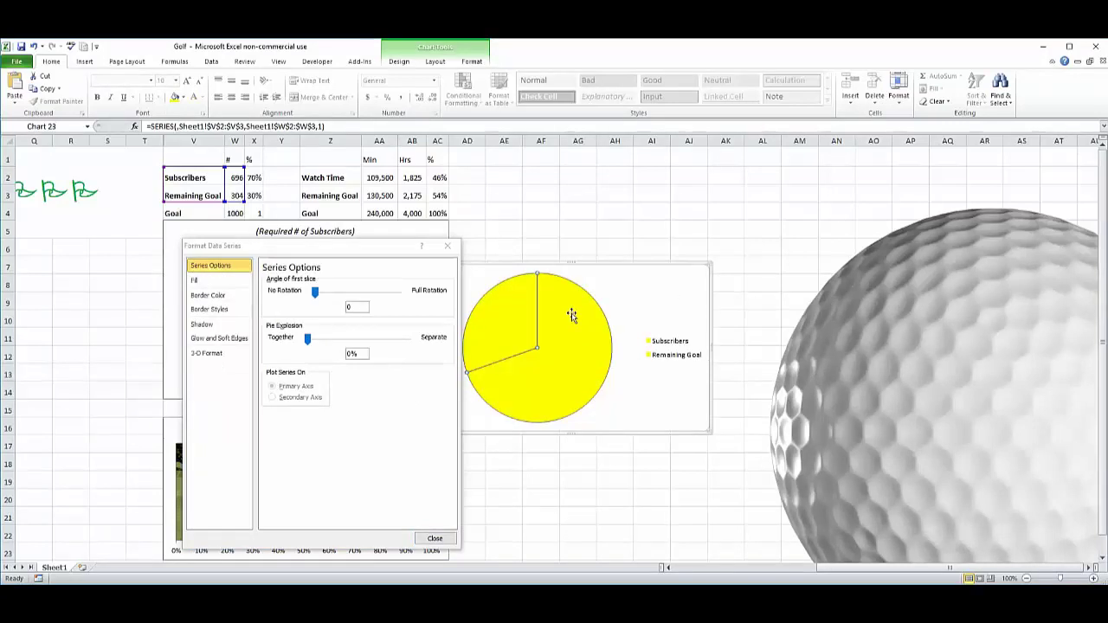
click(571, 317)
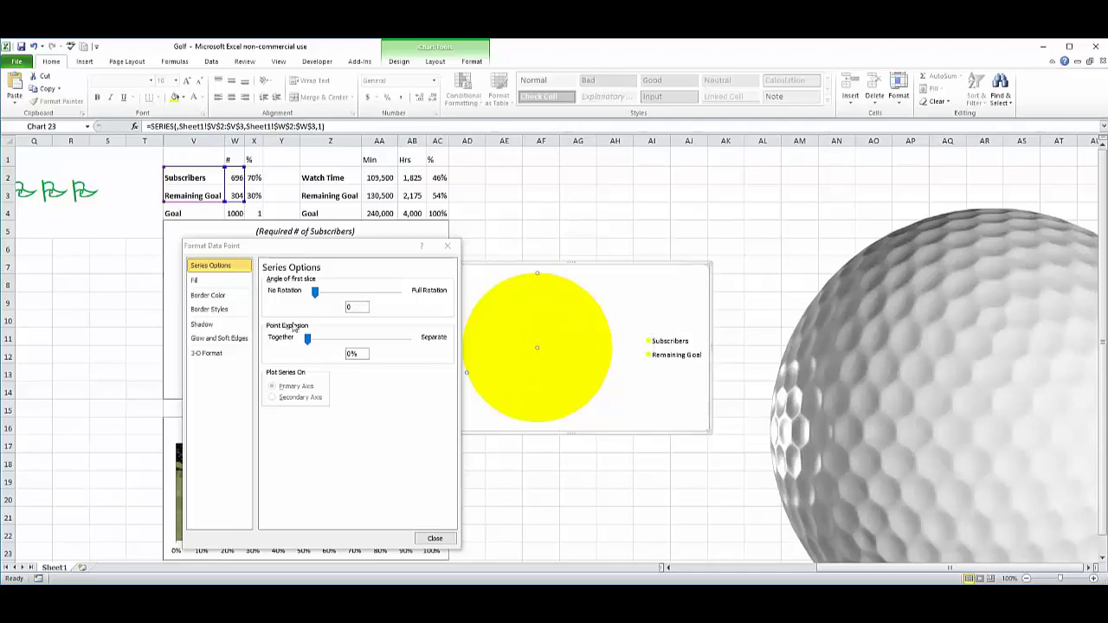
click(208, 281)
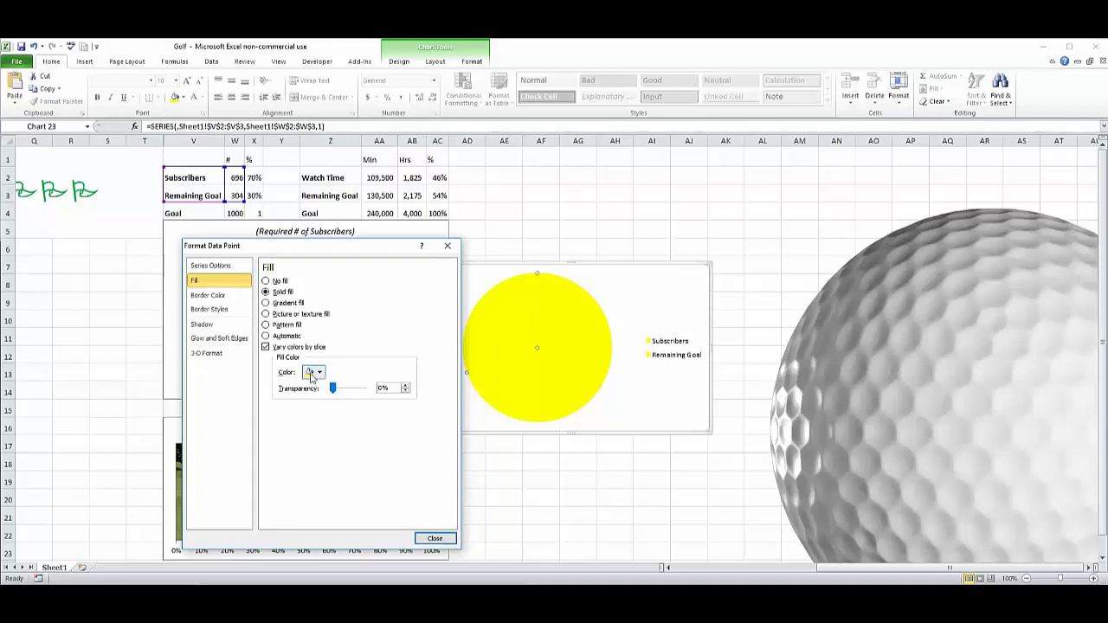
click(312, 374)
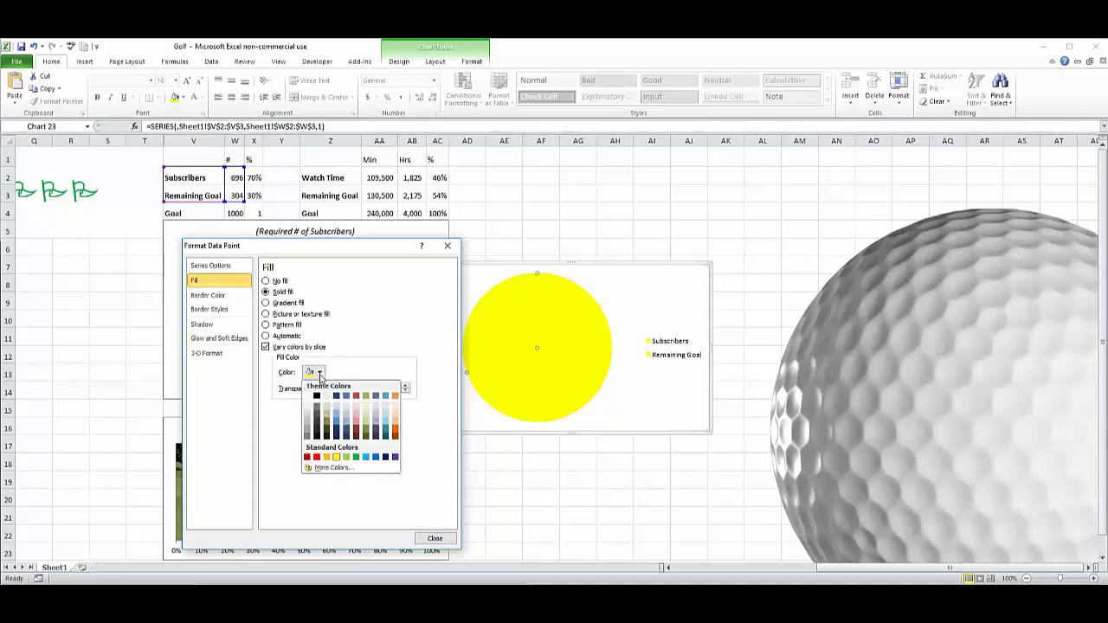
click(355, 457)
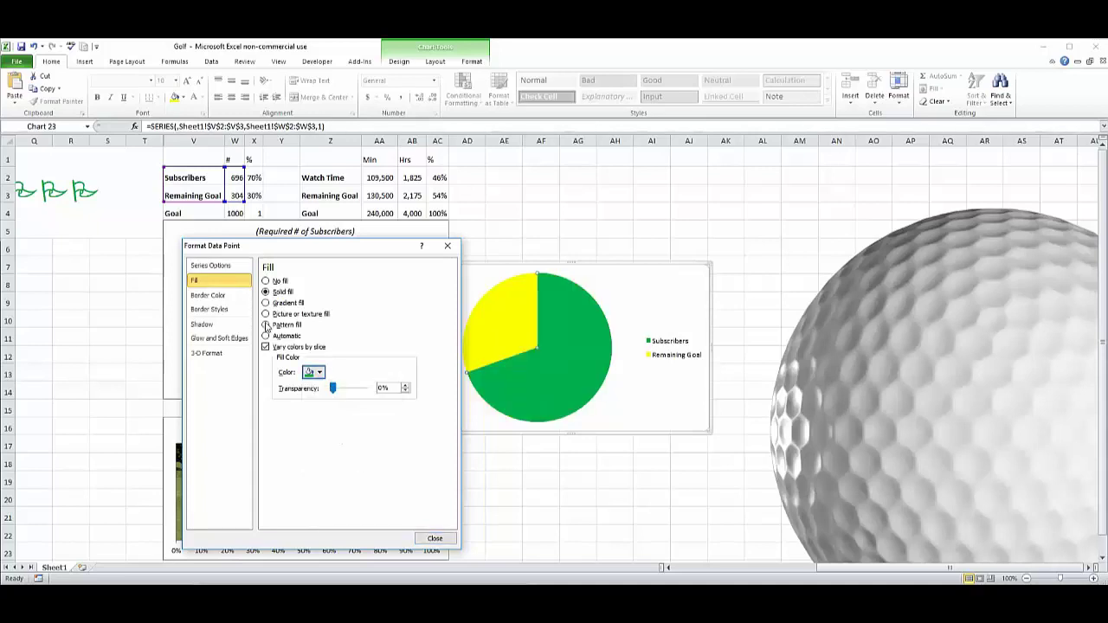
click(380, 388)
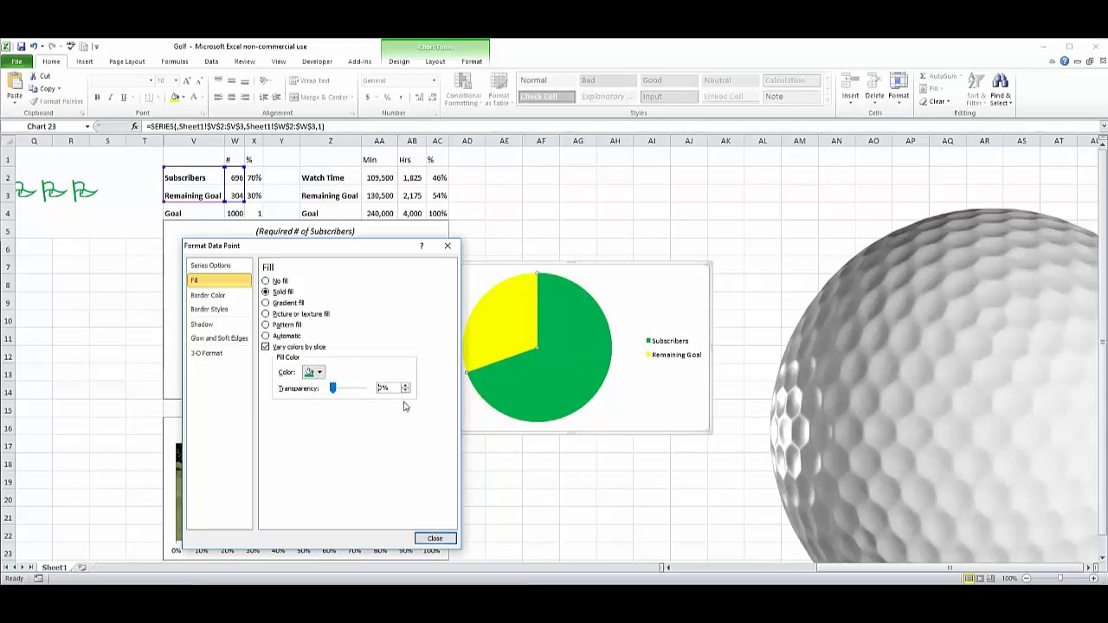
text(6)
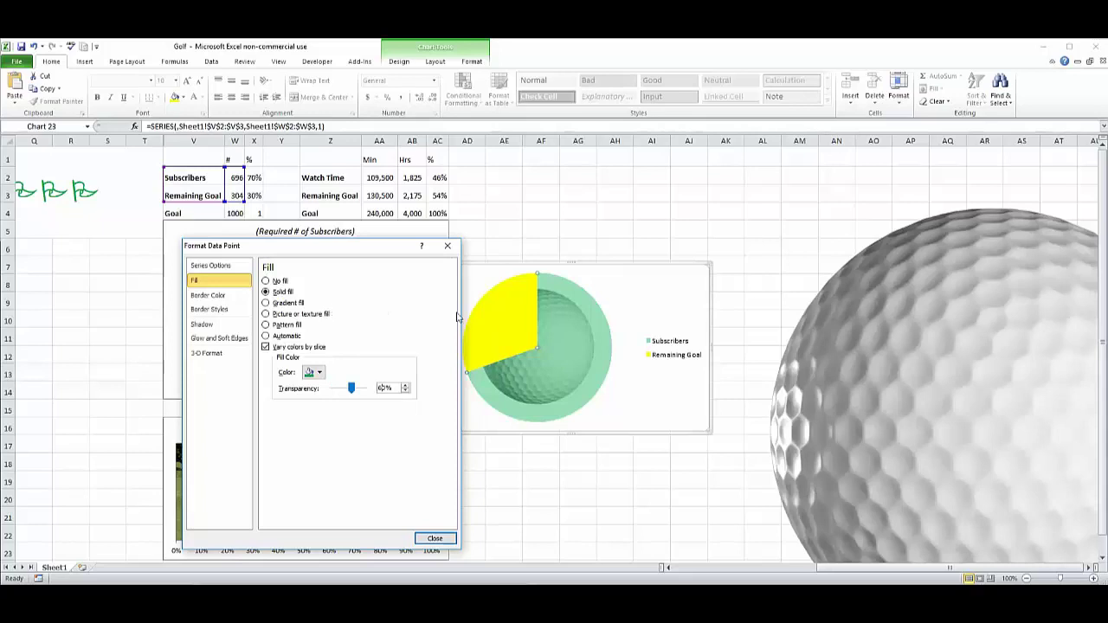
- Give the Remaining Goal slice a black solid fill with 60% transparency and finish the formatting
click(500, 318)
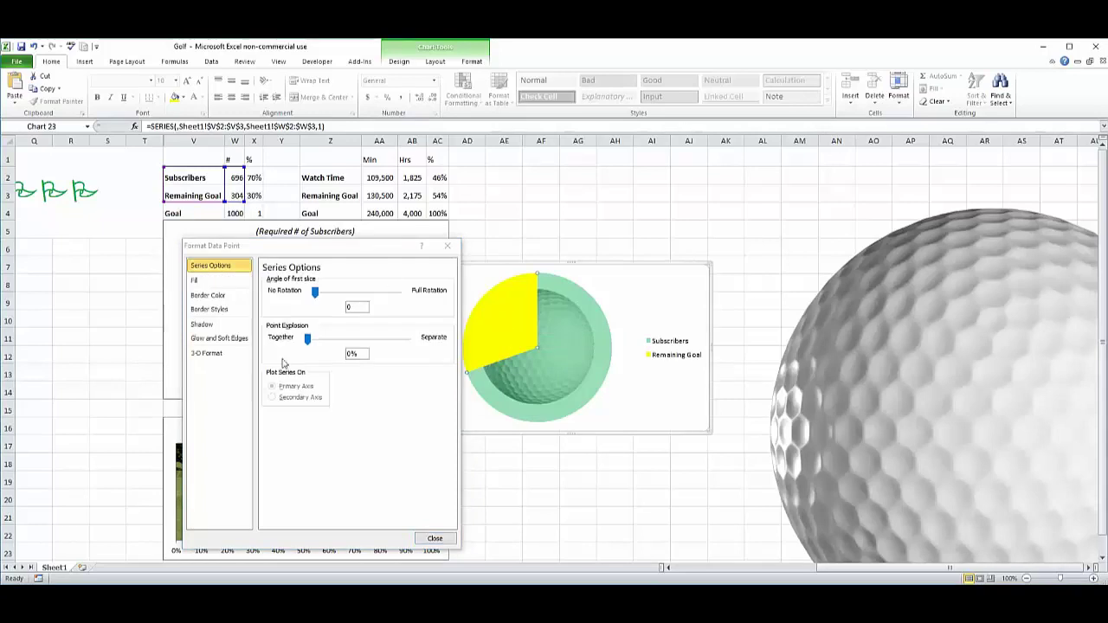
click(196, 280)
click(319, 372)
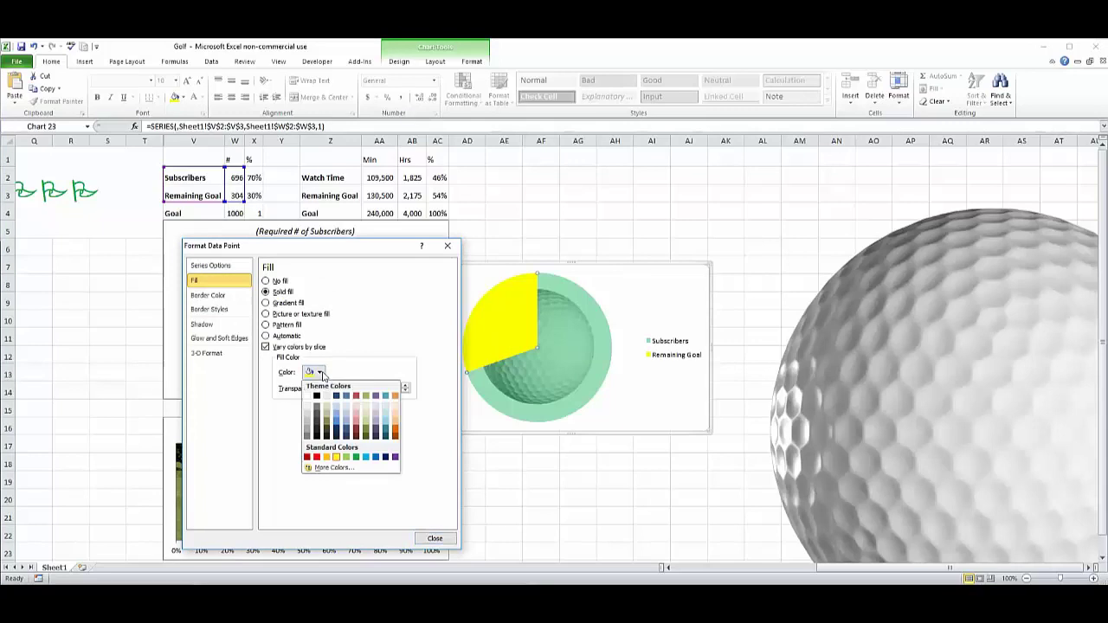
click(316, 396)
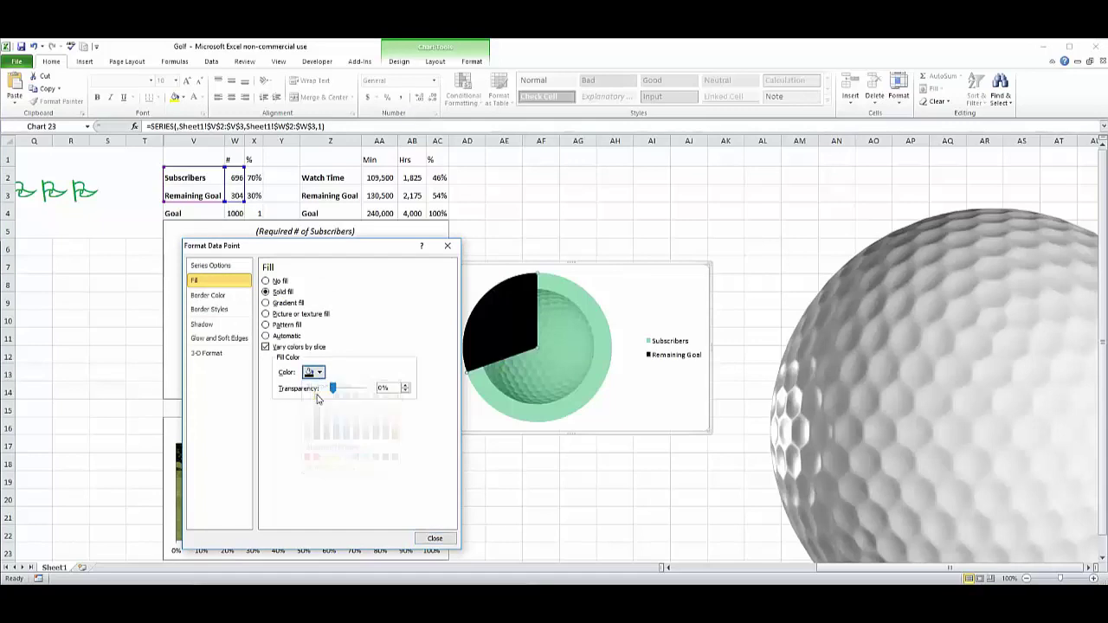
click(381, 388)
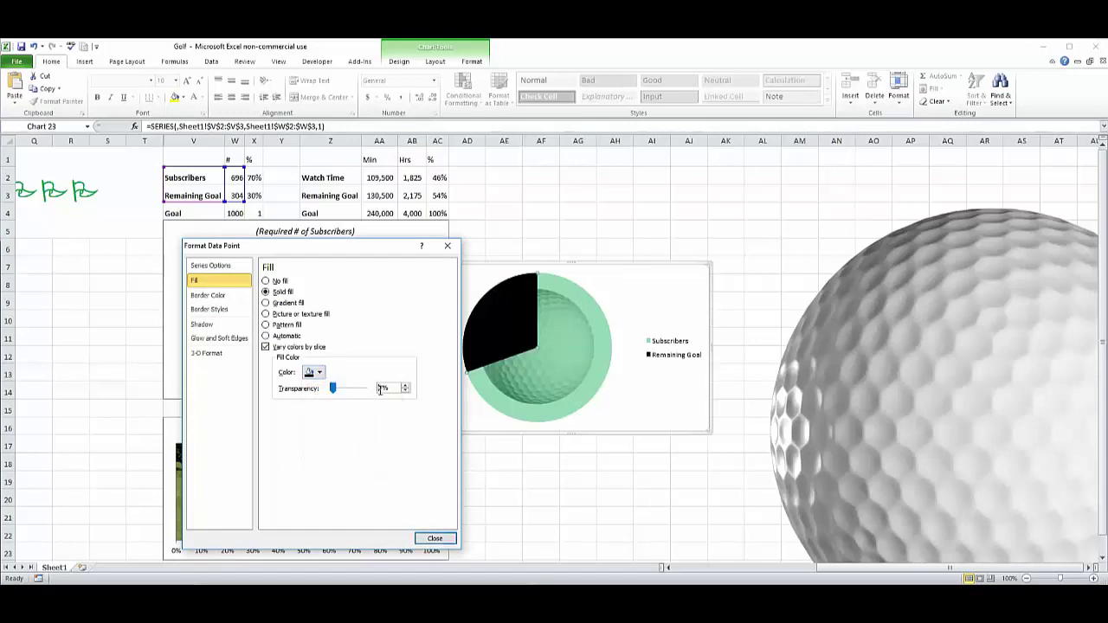
text(6)
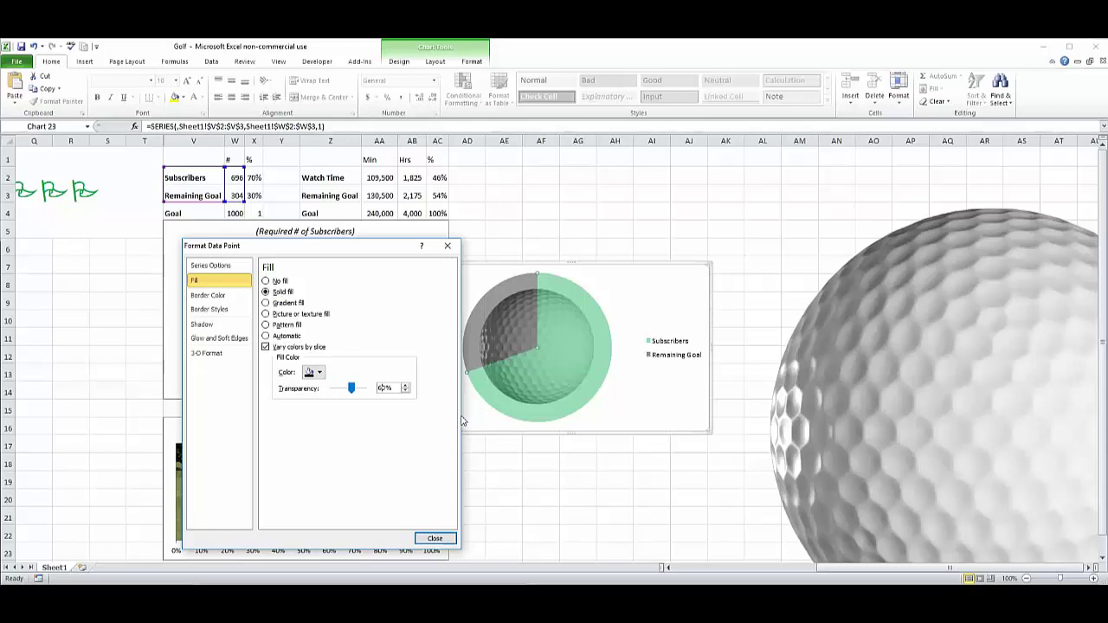
click(435, 538)
click(617, 525)
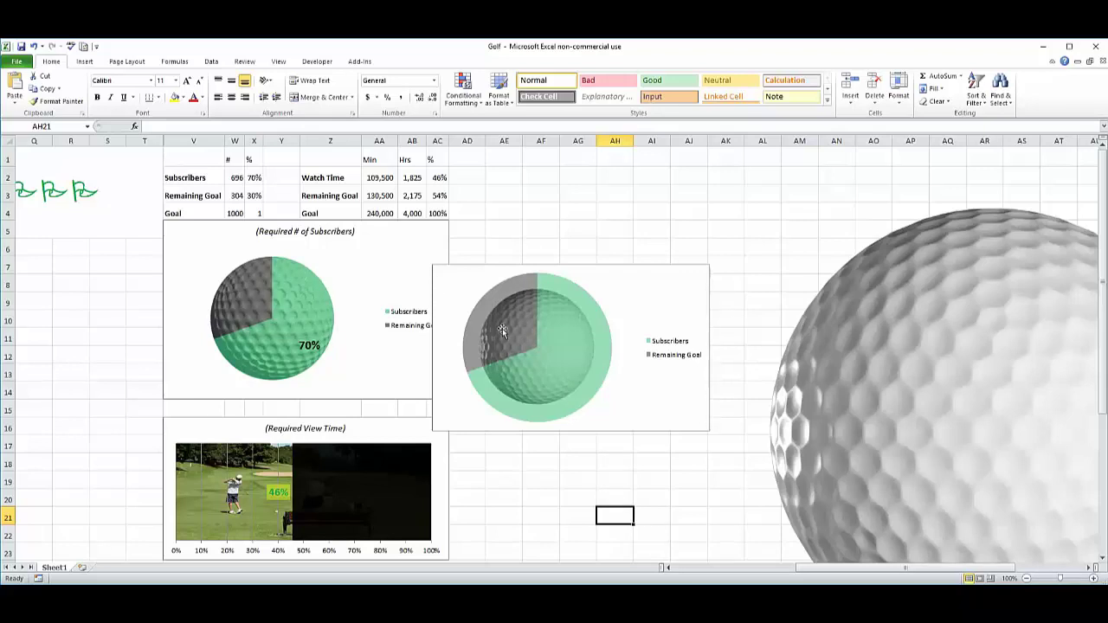
- Shrink the golf ball picture to about 5.59" by 5.59" and place it beside the new pie chart, around rows 2 to 19
mouse_move(270, 311)
click(931, 275)
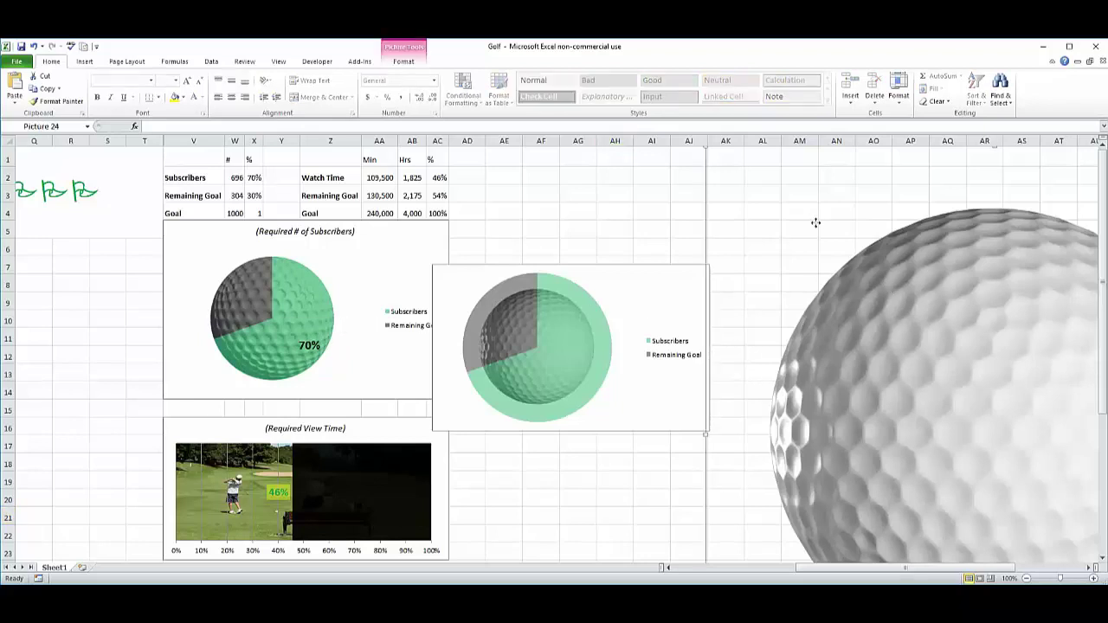
drag(815, 223, 823, 264)
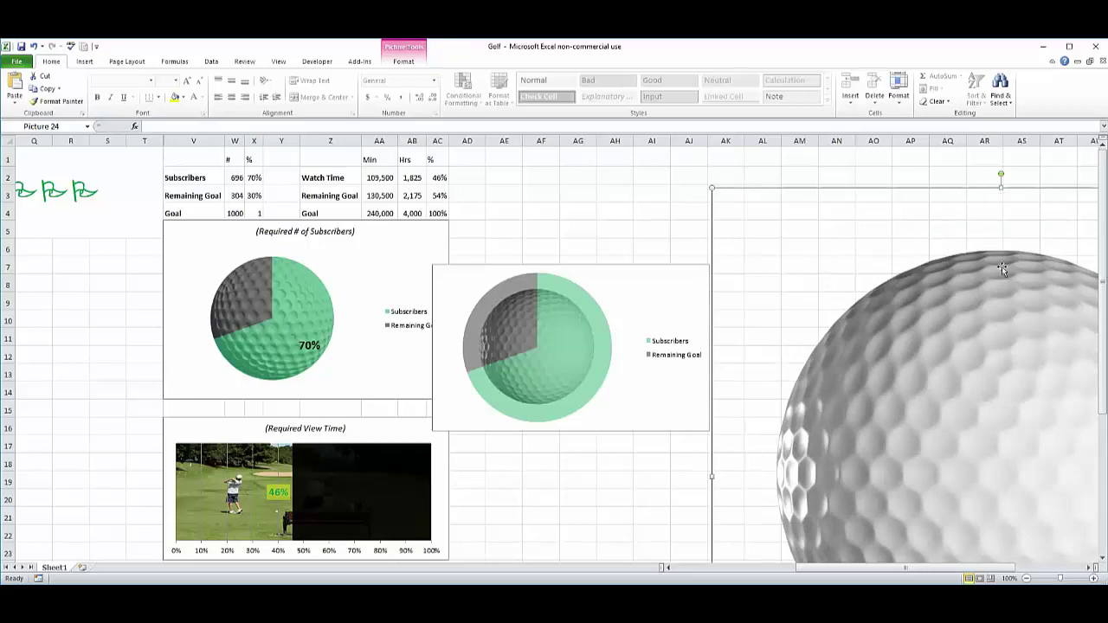
click(403, 62)
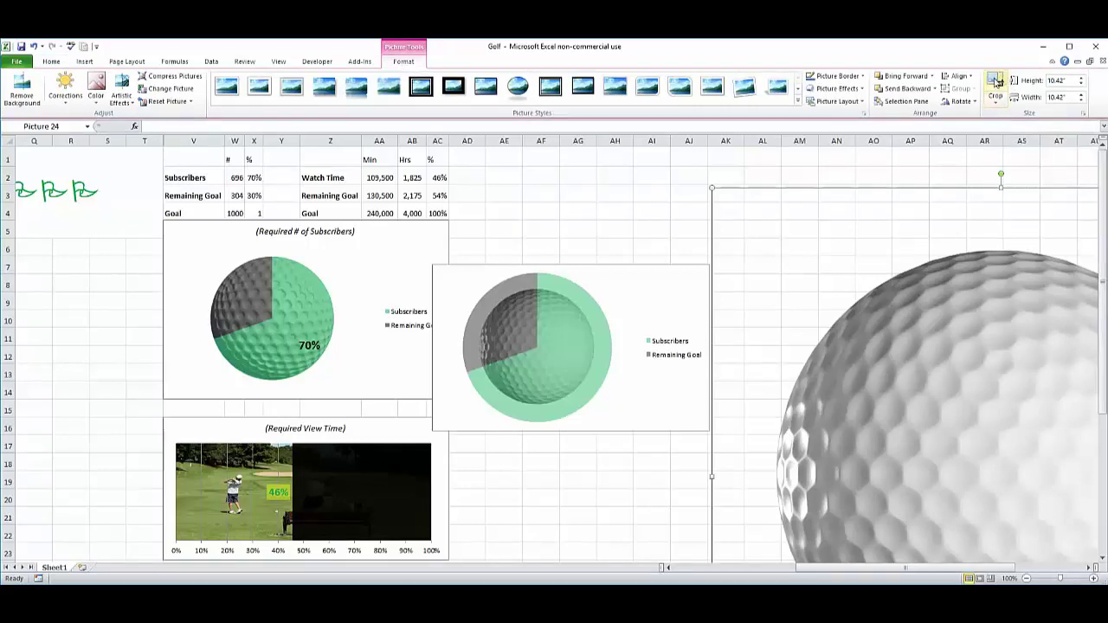
drag(977, 364, 659, 339)
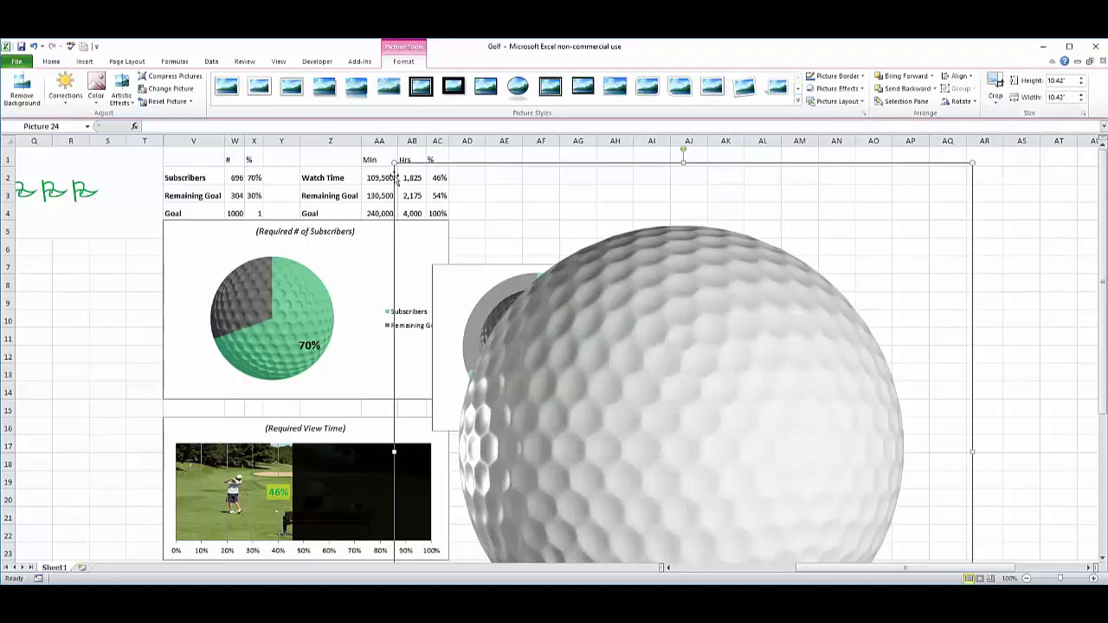
drag(394, 163, 660, 431)
drag(826, 525, 863, 268)
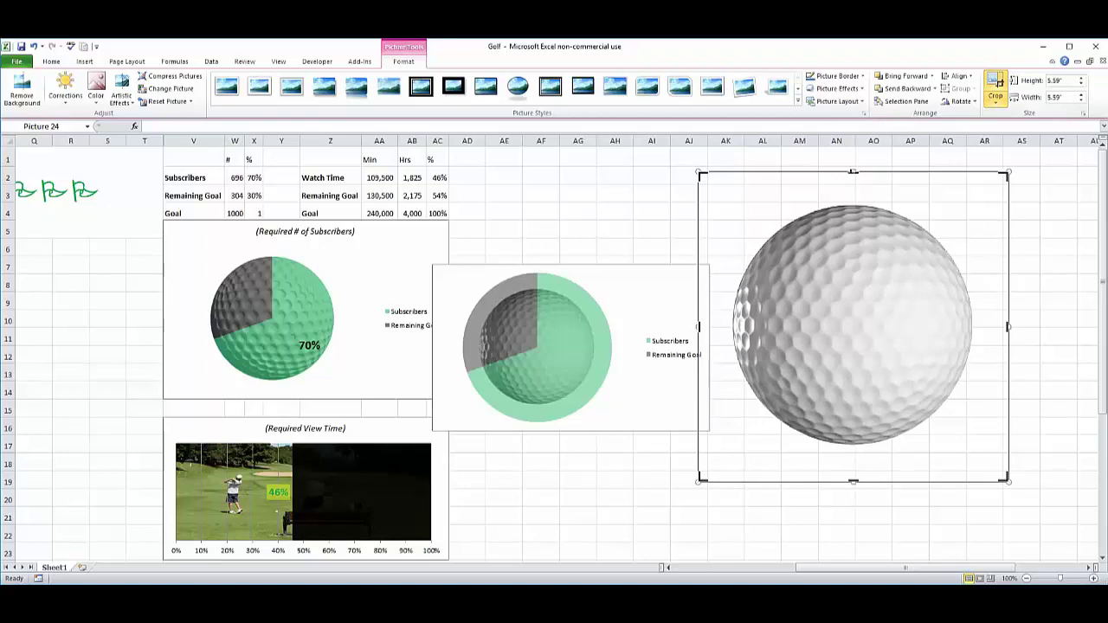
- Crop the golf ball picture on all four sides to the ball's edges, about 4.33" high and 4.32" wide
drag(853, 172, 854, 205)
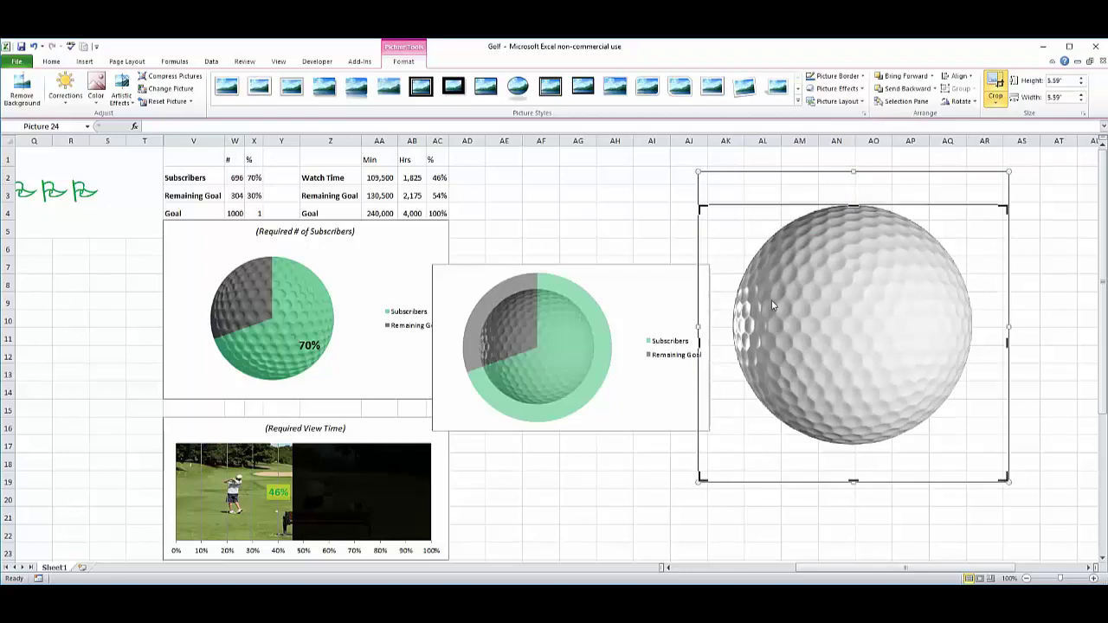
drag(699, 343, 732, 344)
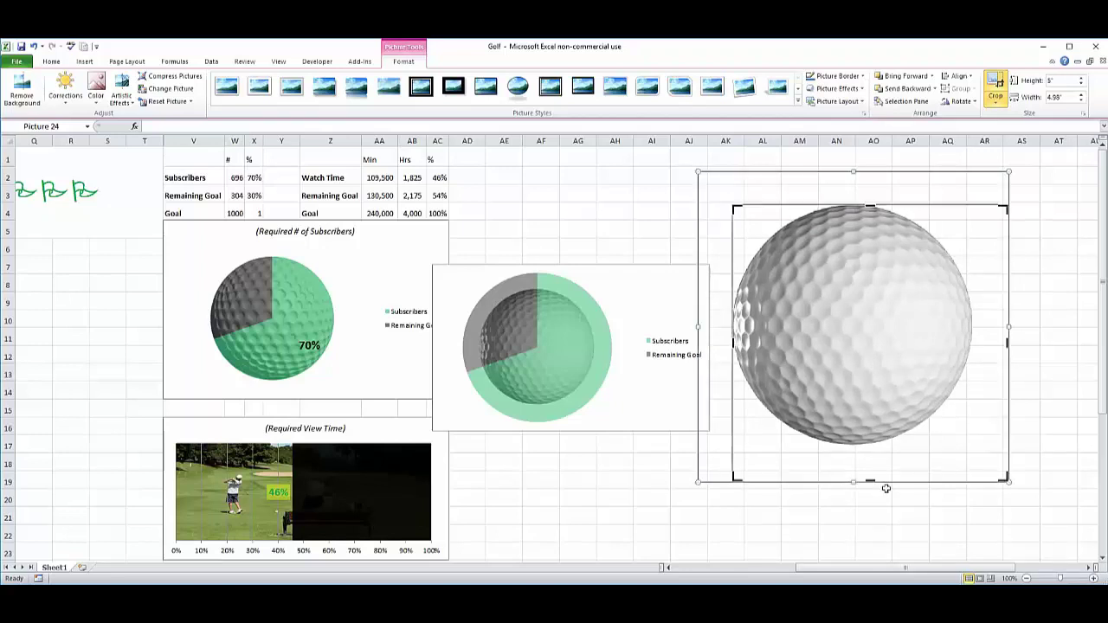
drag(868, 478, 865, 446)
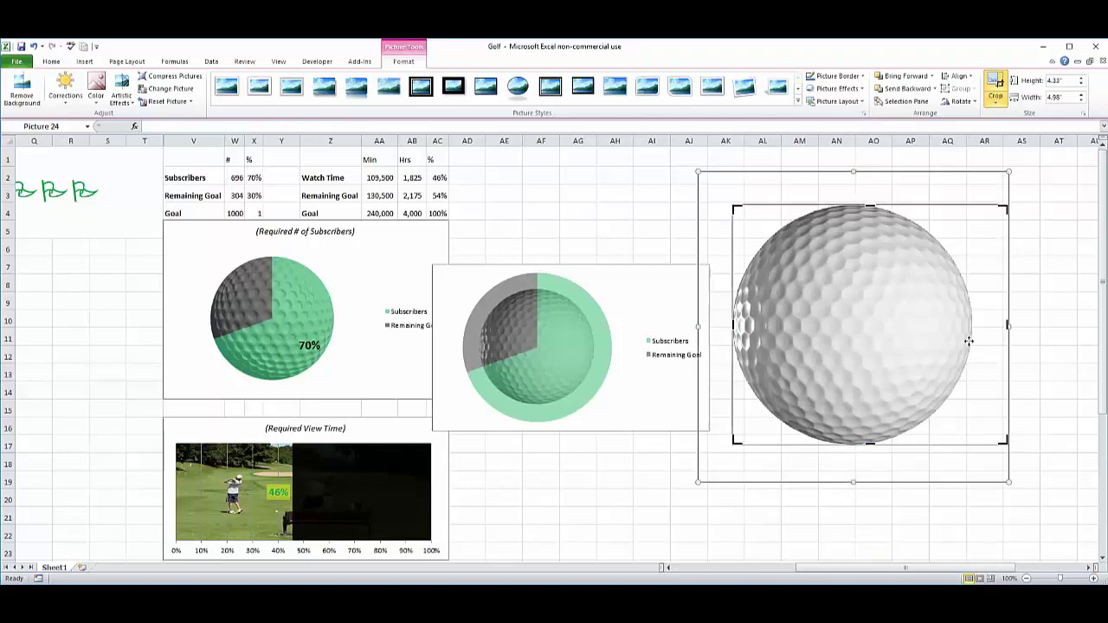
drag(1006, 324, 971, 326)
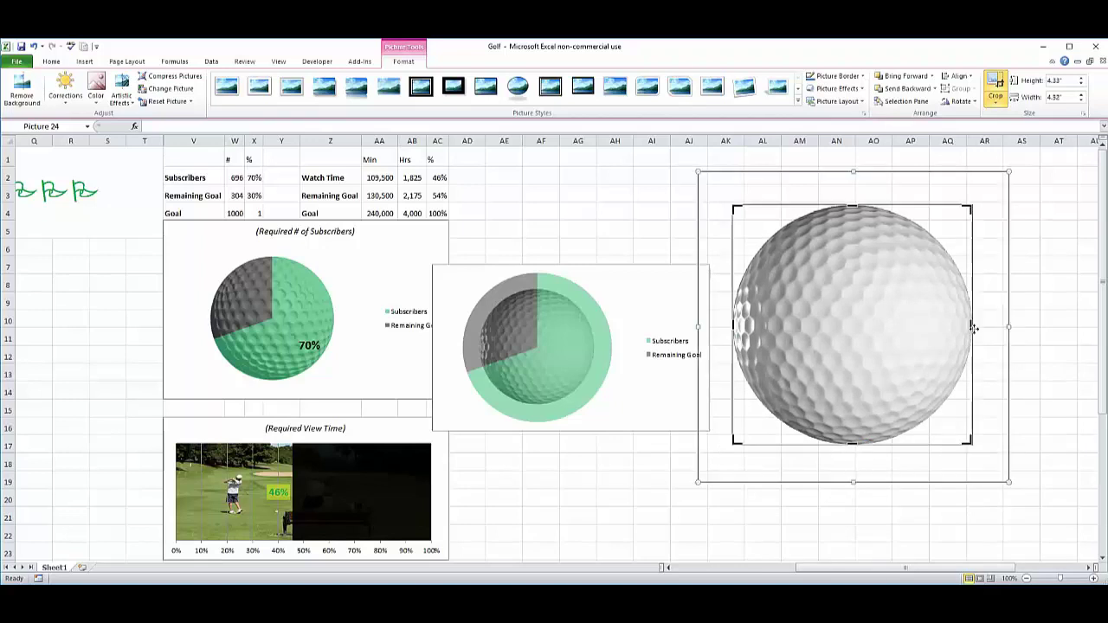
click(873, 533)
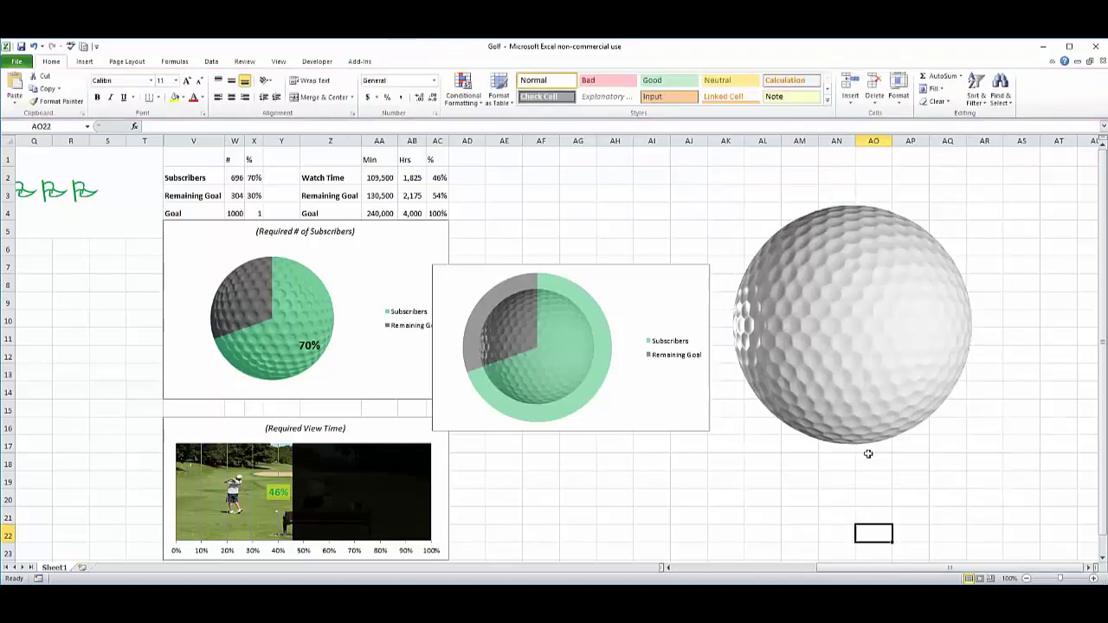
- Crop the golf ball picture's right side inward, cutting into the ball to a width of about 3.38"
click(873, 372)
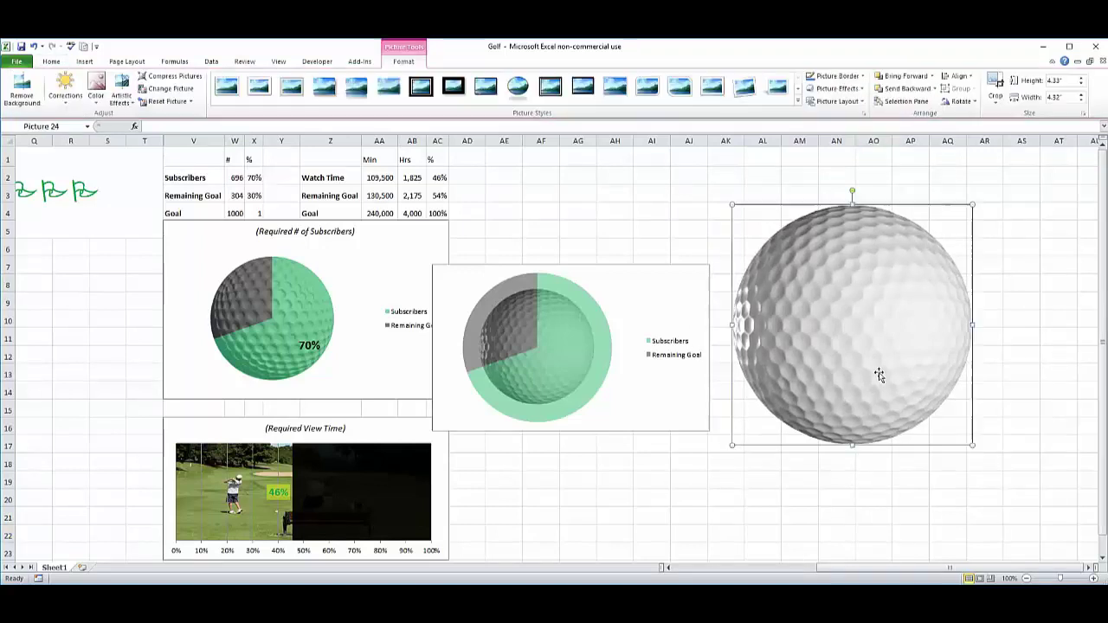
click(996, 80)
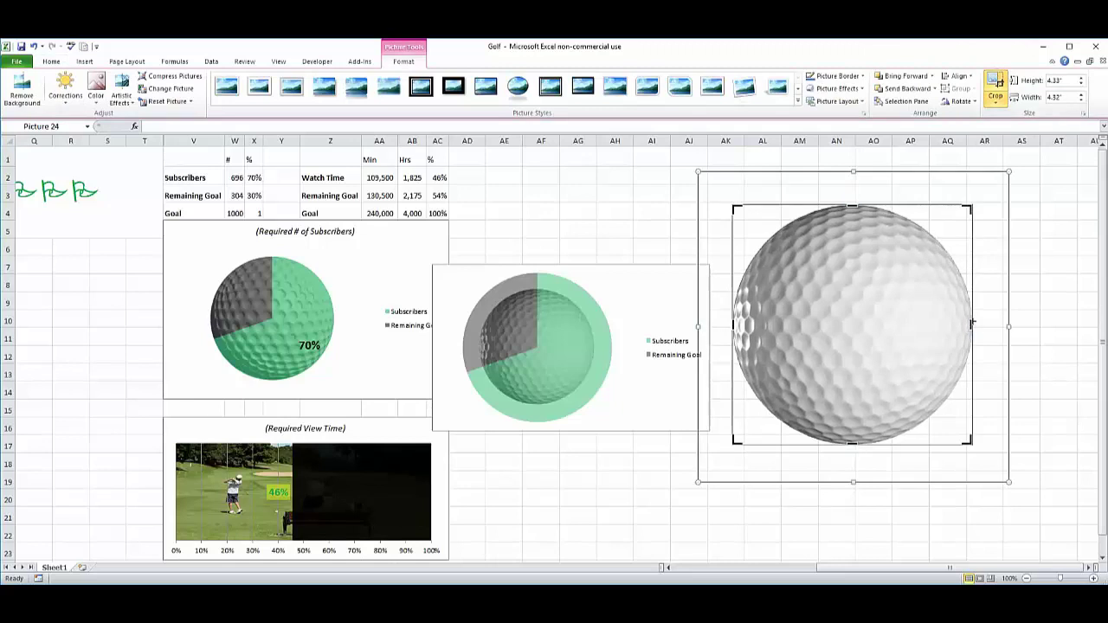
drag(969, 323, 918, 324)
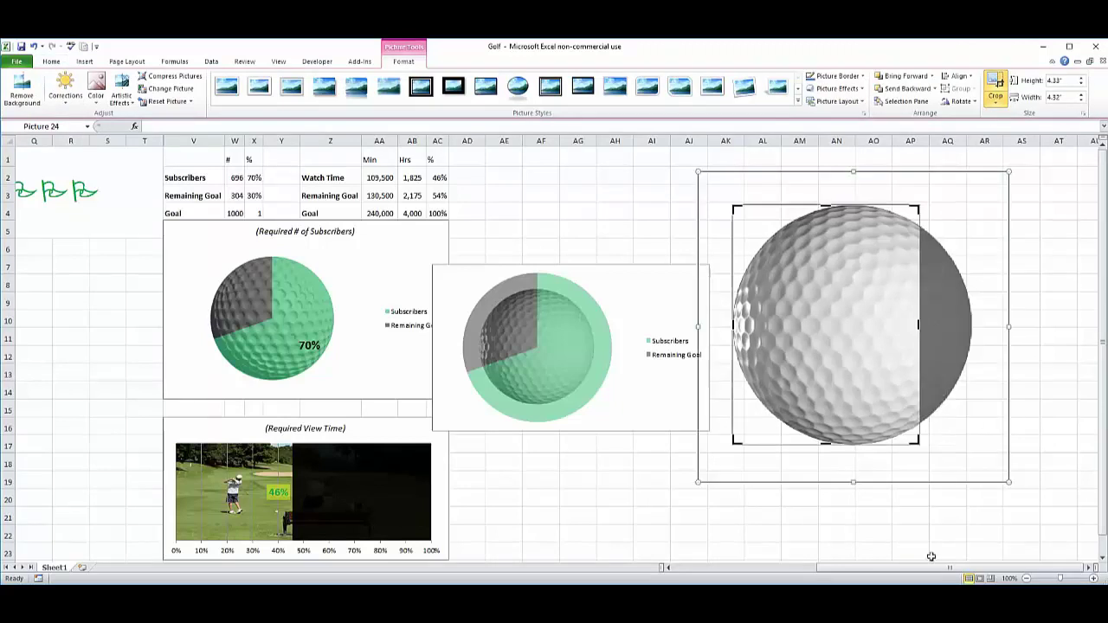
click(866, 540)
- Extend the golf ball picture's crop back out to the ball's right edge
click(844, 391)
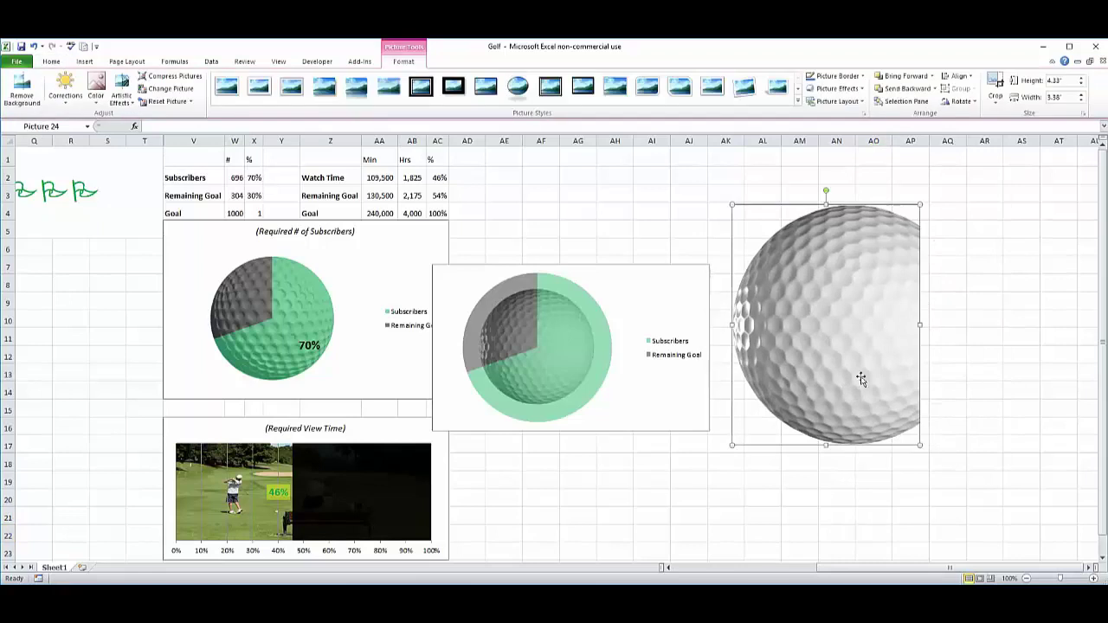
click(998, 80)
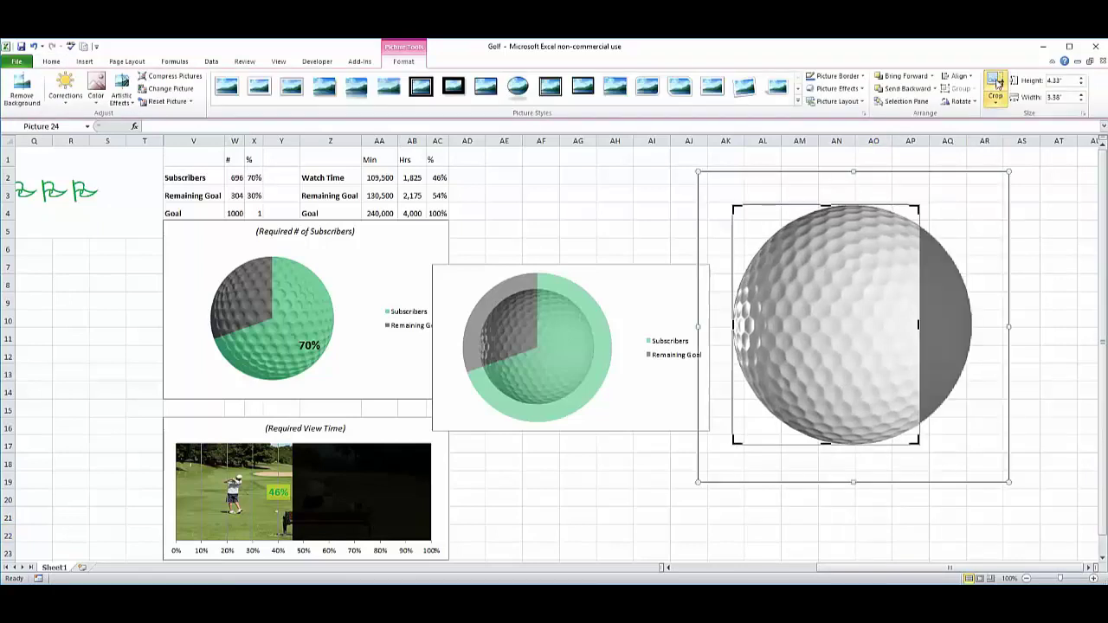
drag(918, 325, 971, 329)
click(830, 533)
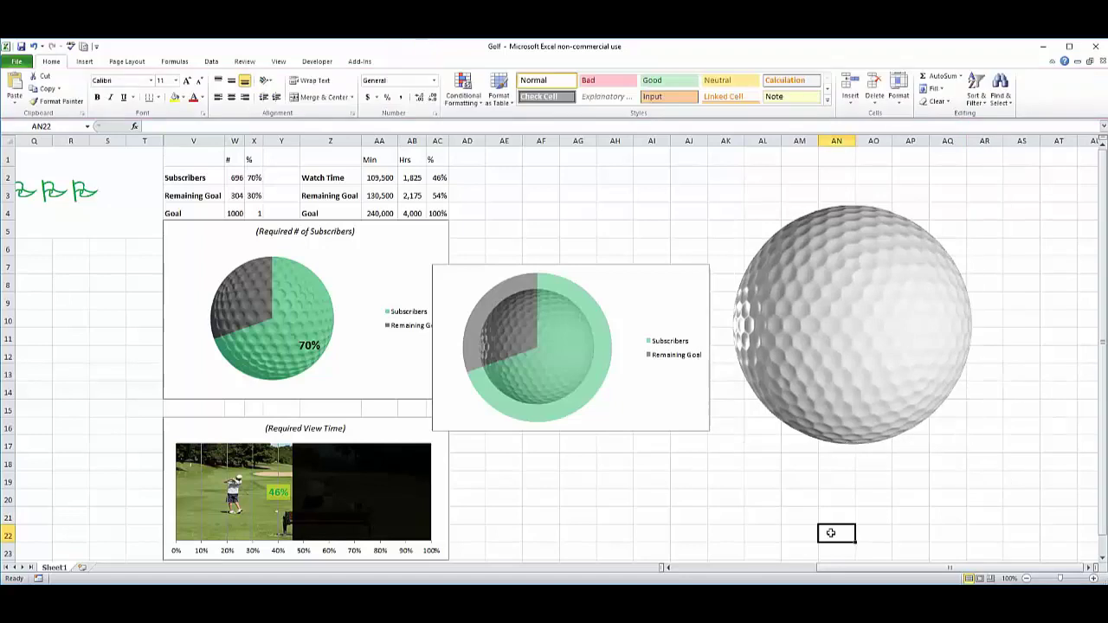
click(642, 514)
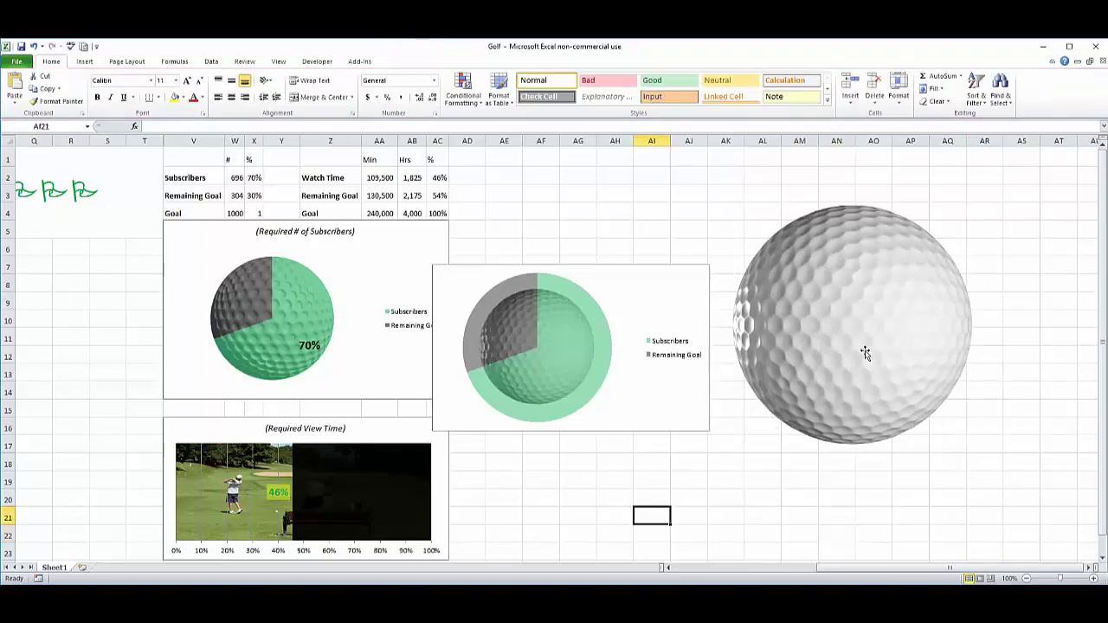
- Copy the cropped golf ball into the new pie chart's plot area as a clipboard picture fill, and move the chart up to row 2
click(862, 350)
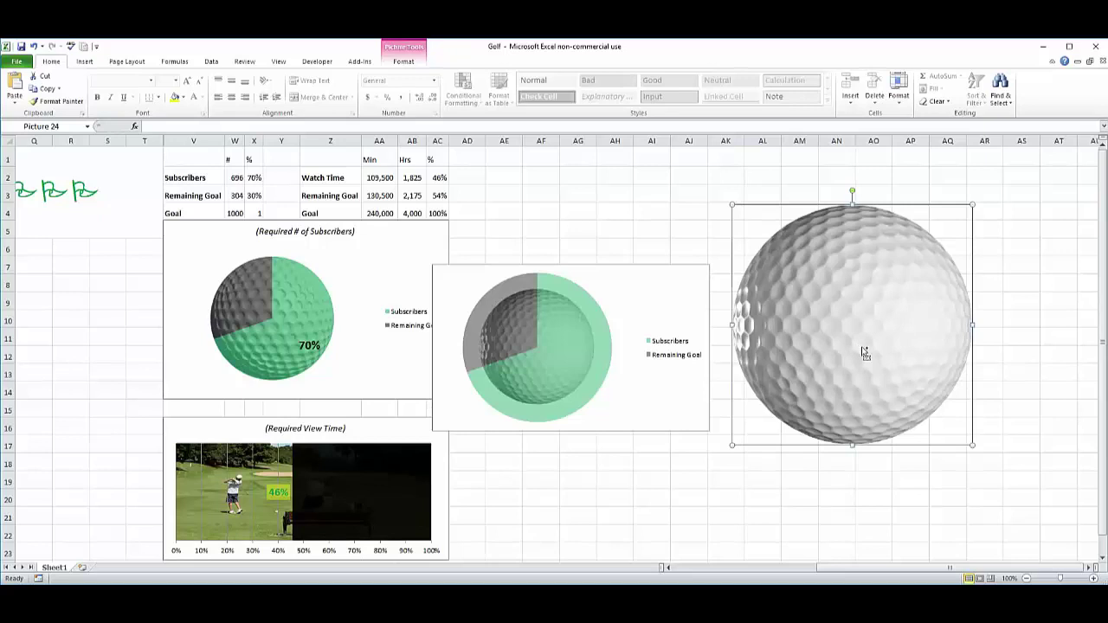
click(597, 292)
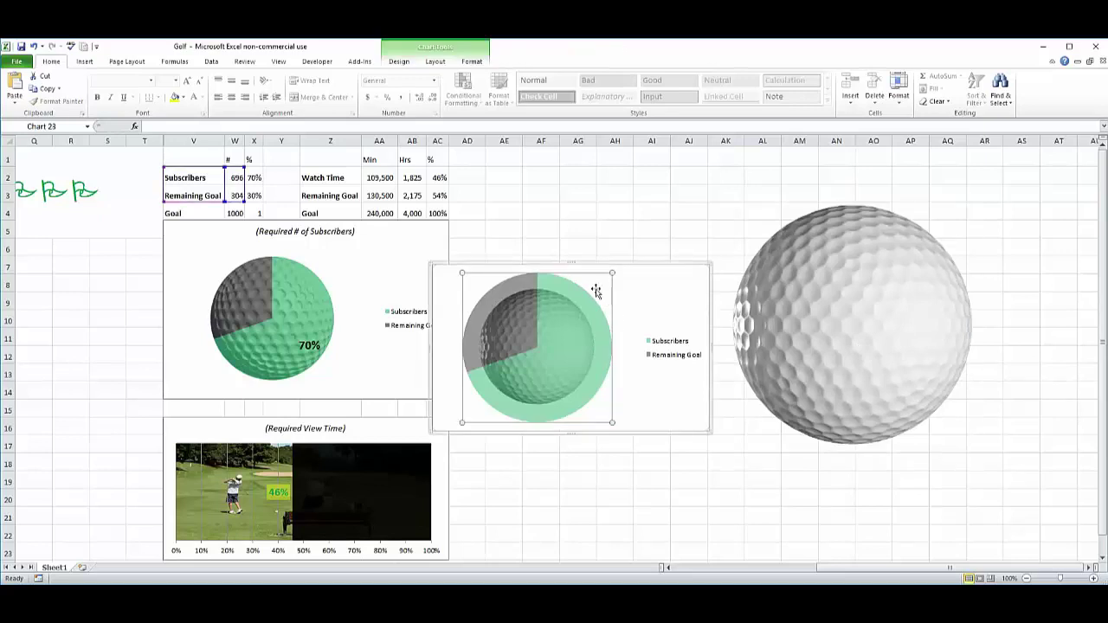
right_click(596, 292)
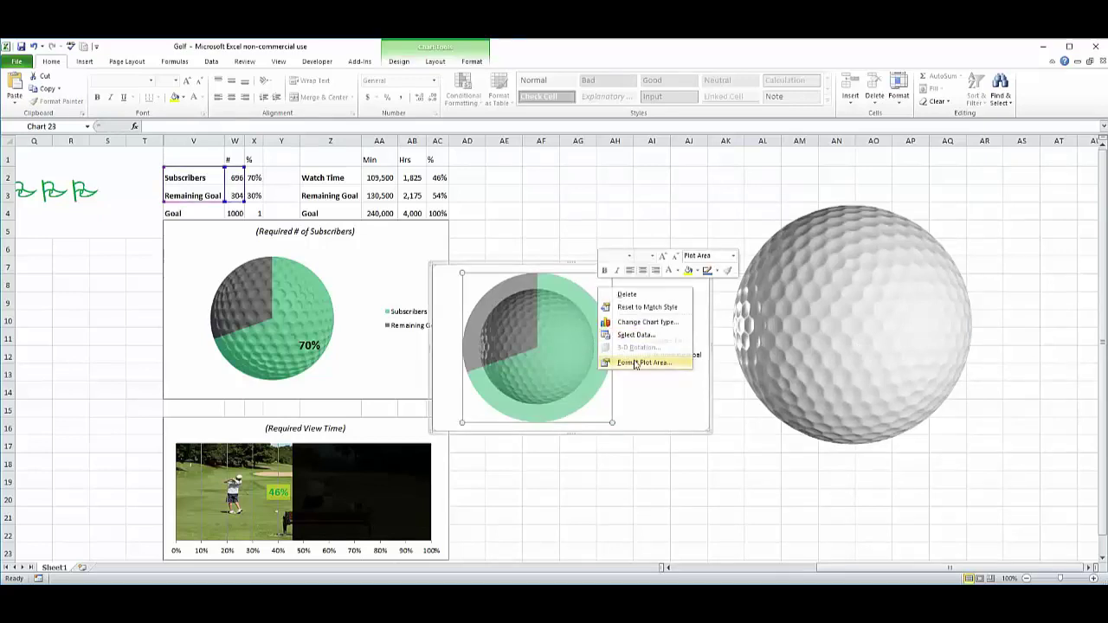
click(628, 362)
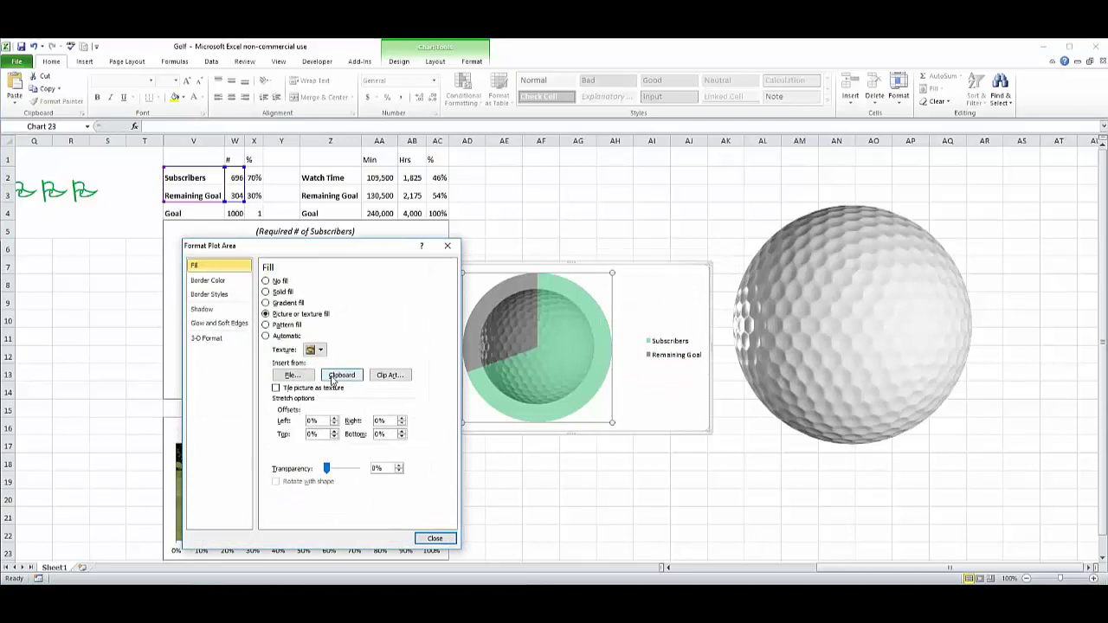
click(342, 375)
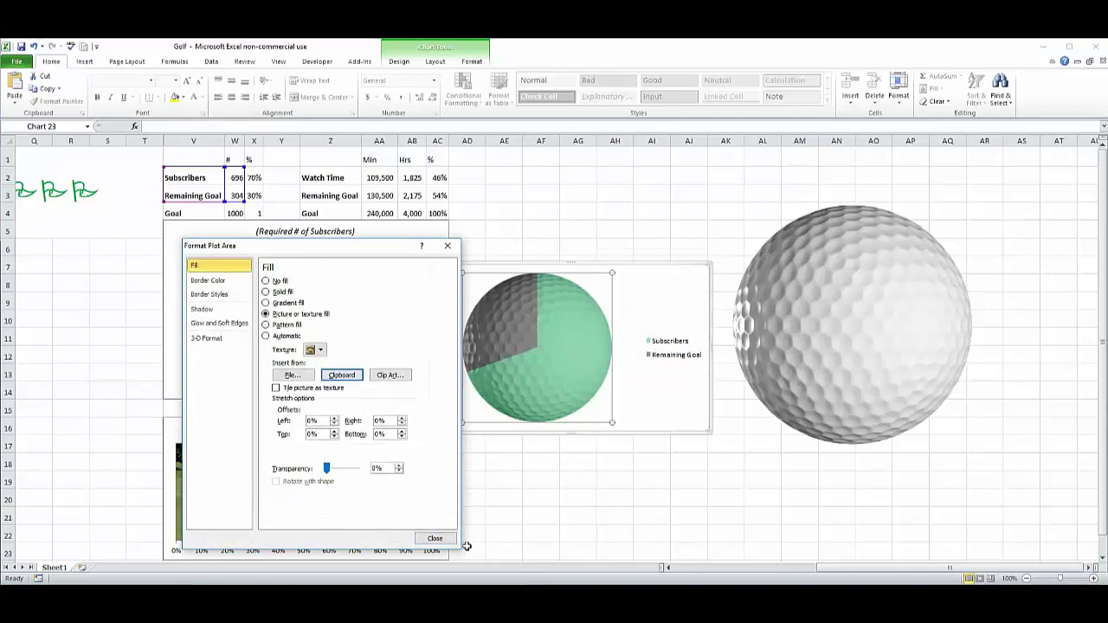
click(435, 538)
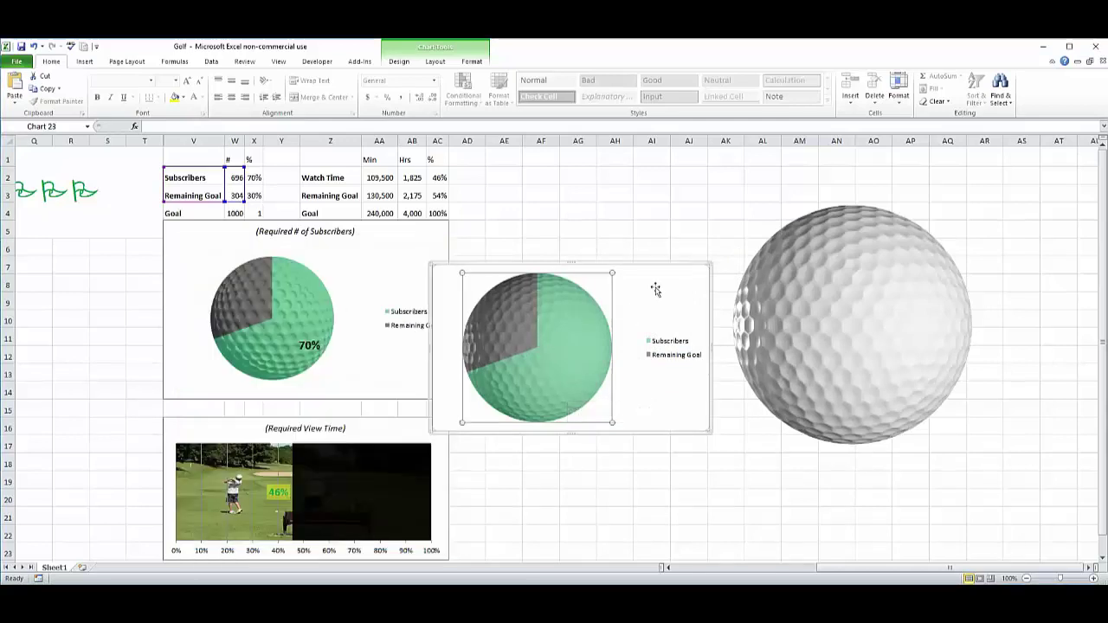
drag(654, 289, 727, 192)
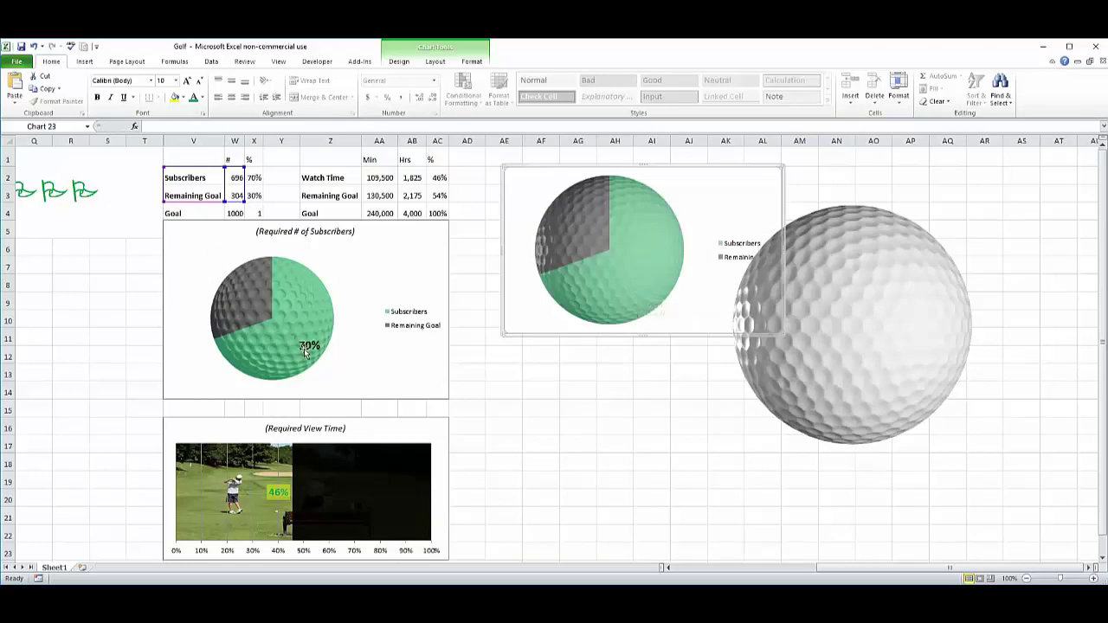
click(641, 284)
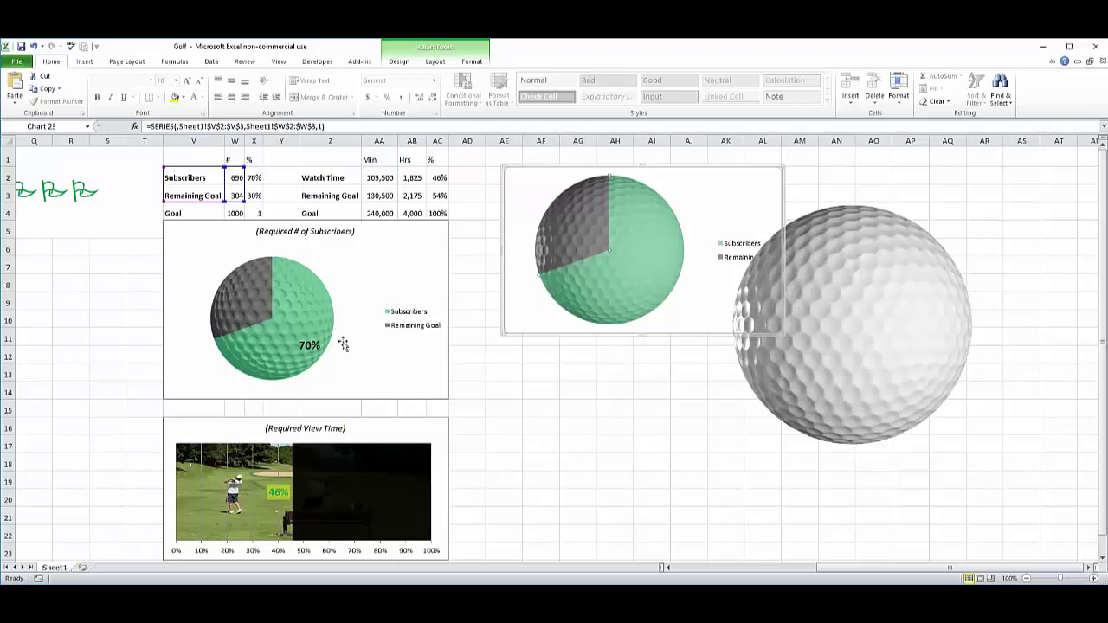
right_click(628, 277)
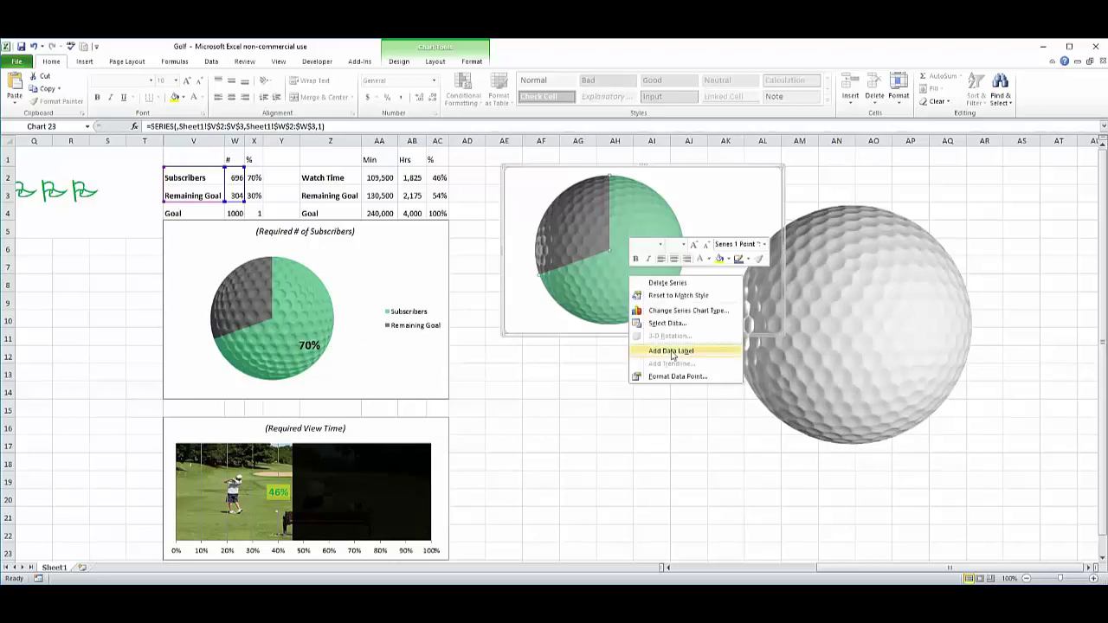
click(635, 414)
click(639, 406)
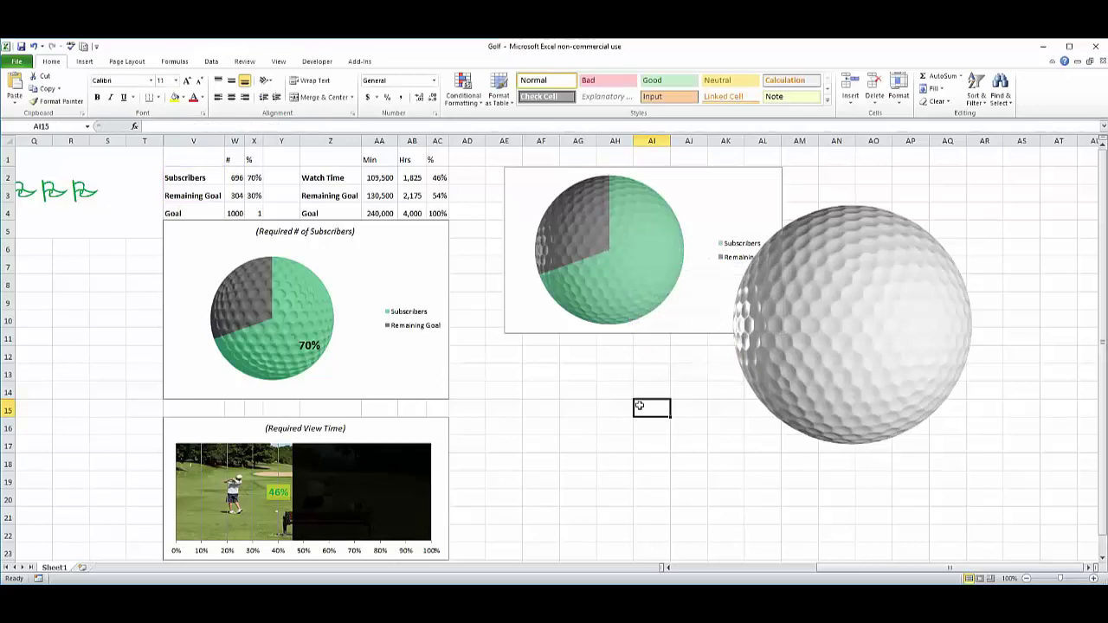
- Add a data label to the Subscribers slice of the new pie chart
click(637, 301)
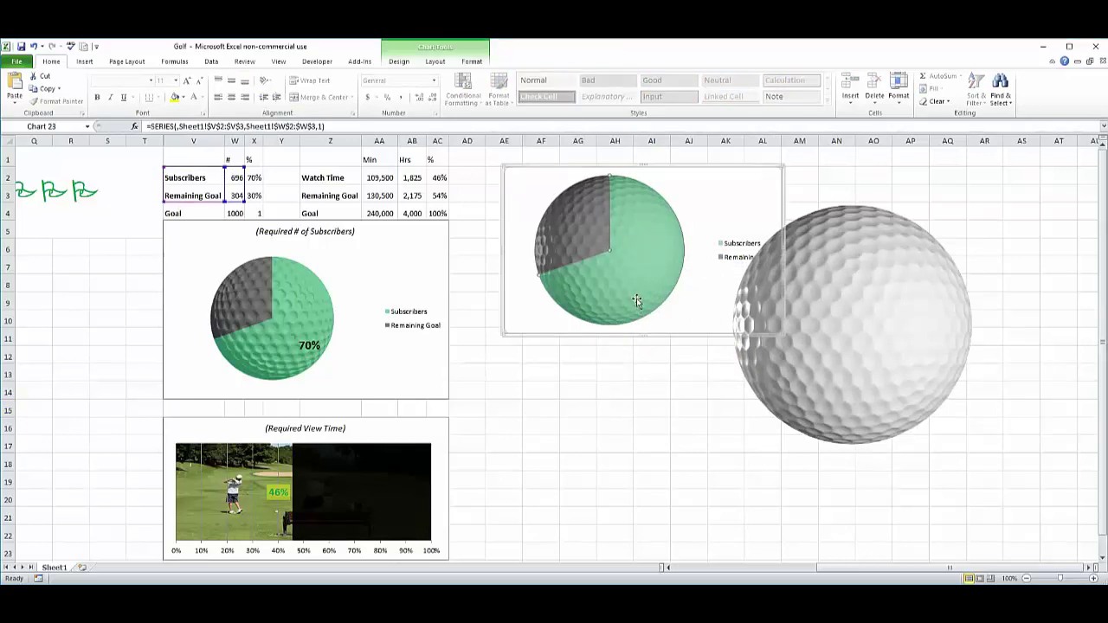
right_click(636, 304)
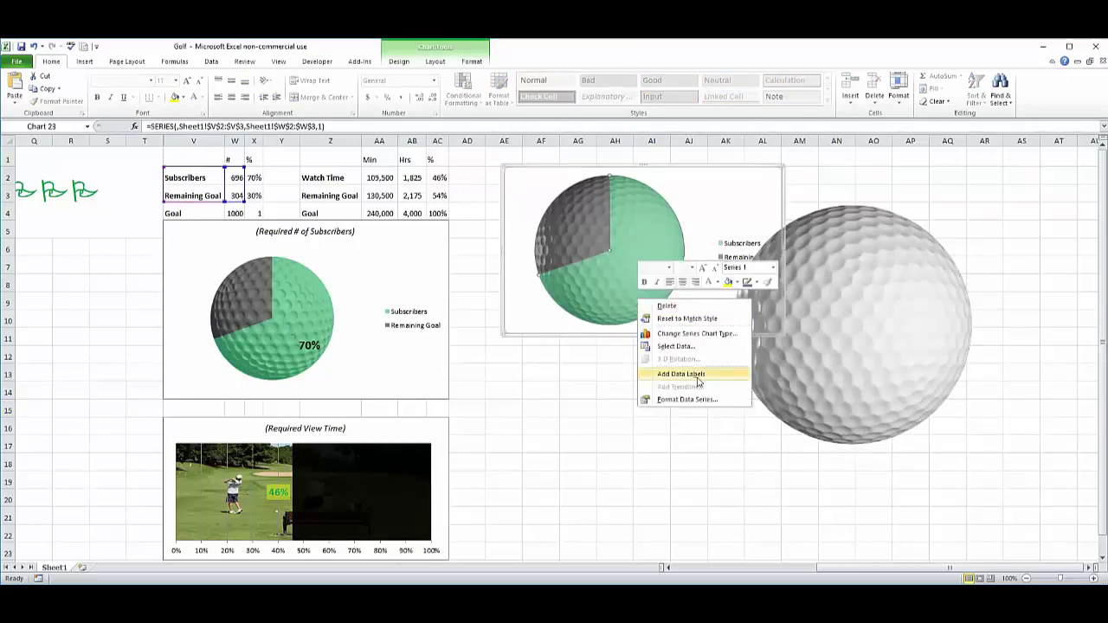
click(597, 385)
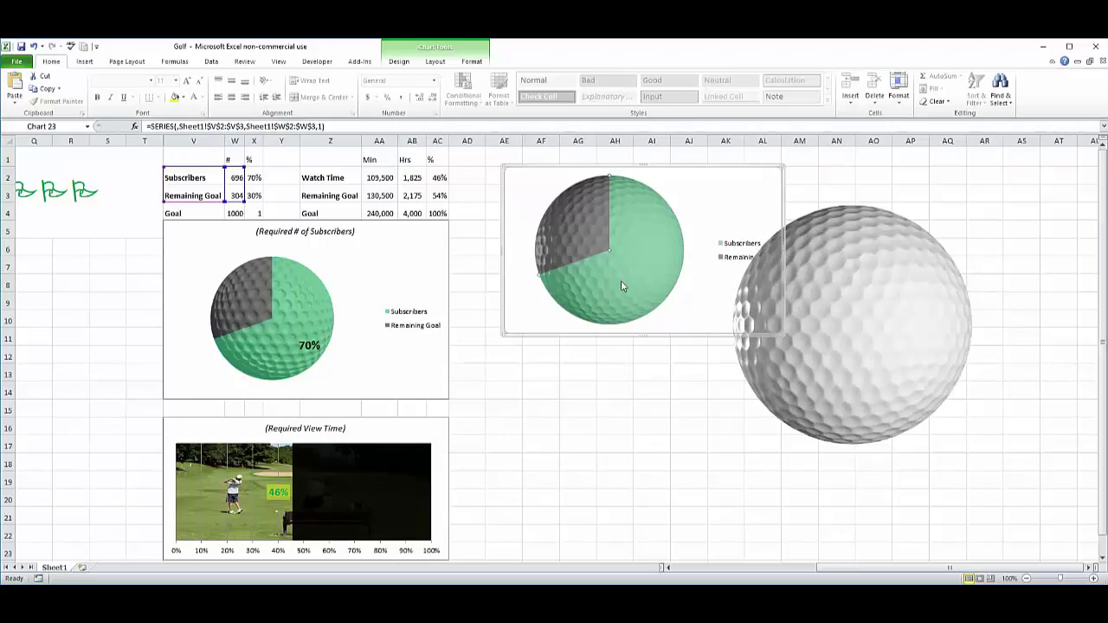
right_click(621, 280)
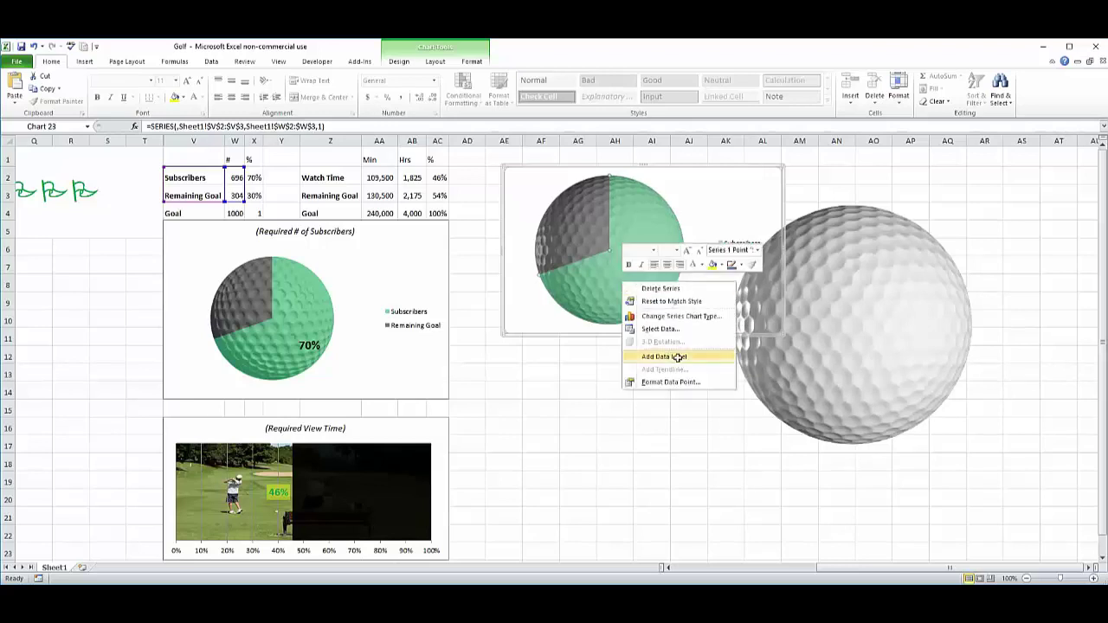
click(676, 357)
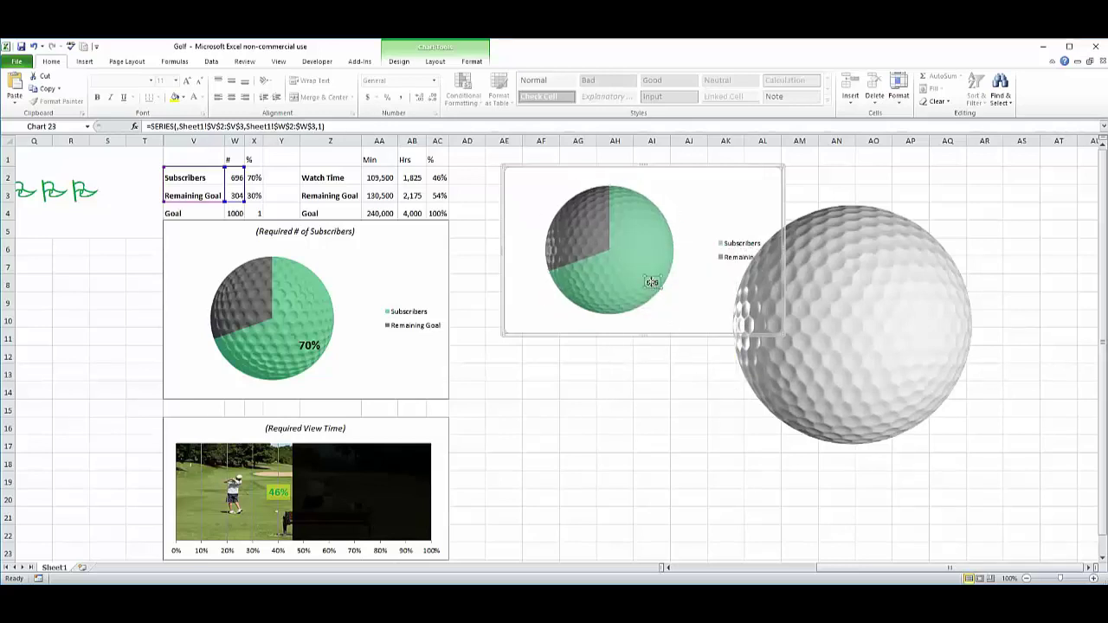
- Format the new pie chart's data labels to contain the percentage instead of the value
click(651, 284)
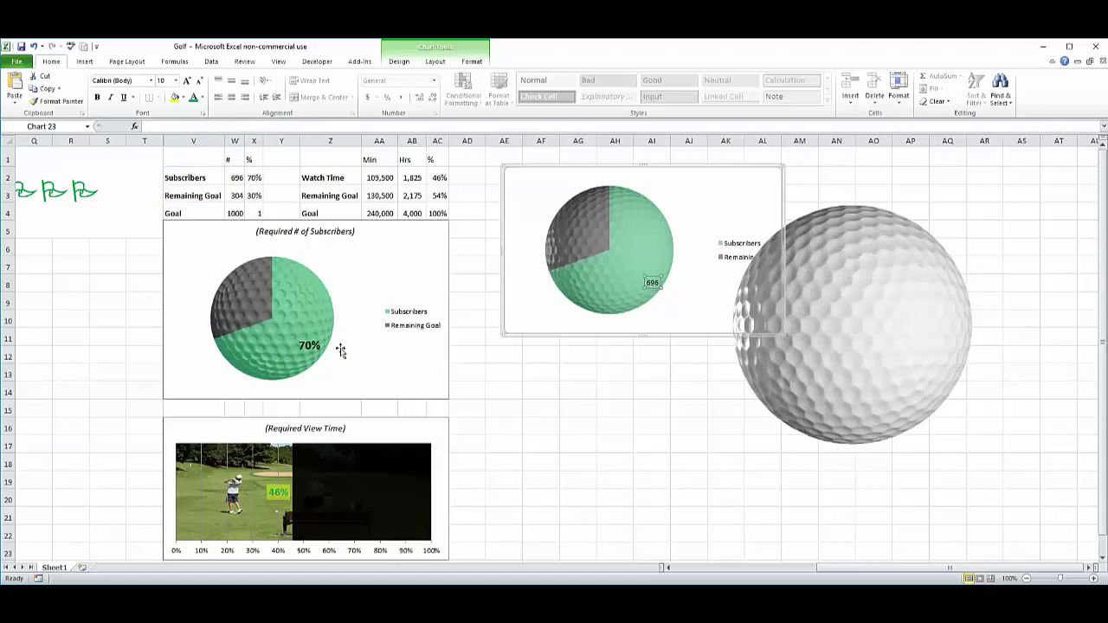
right_click(653, 285)
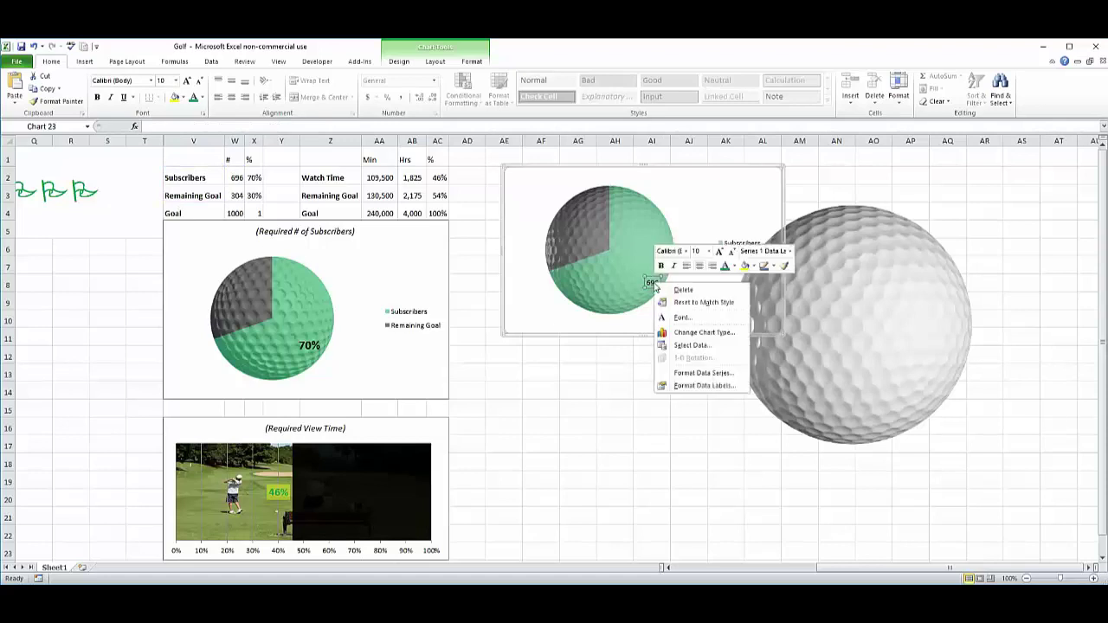
click(698, 386)
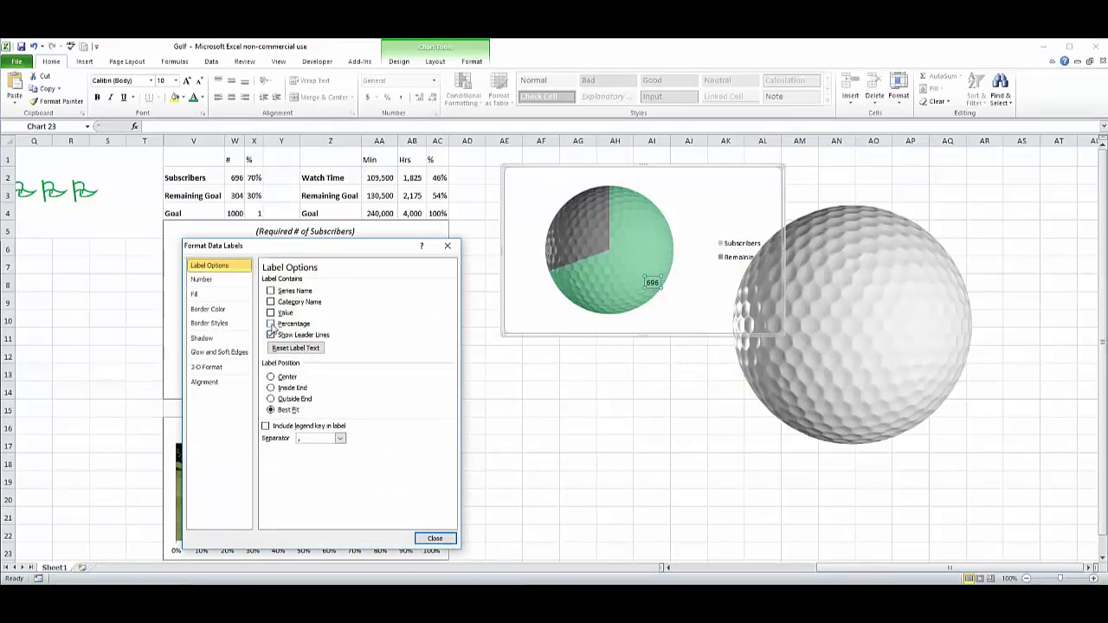
click(270, 324)
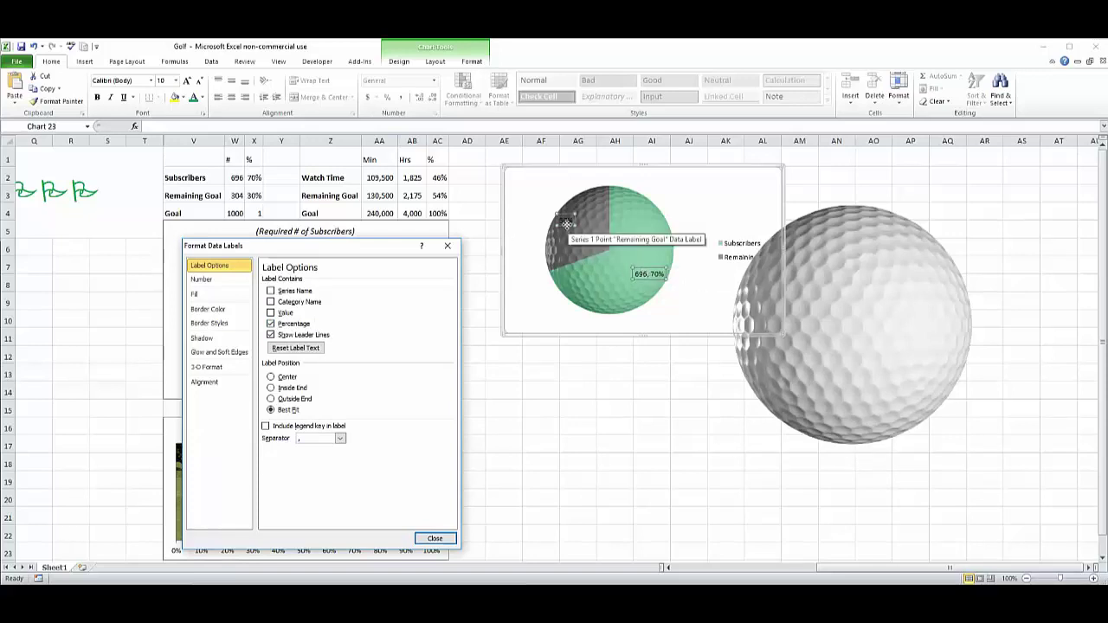
- Limit the Subscribers data label to the percentage, without the category name or value
click(649, 275)
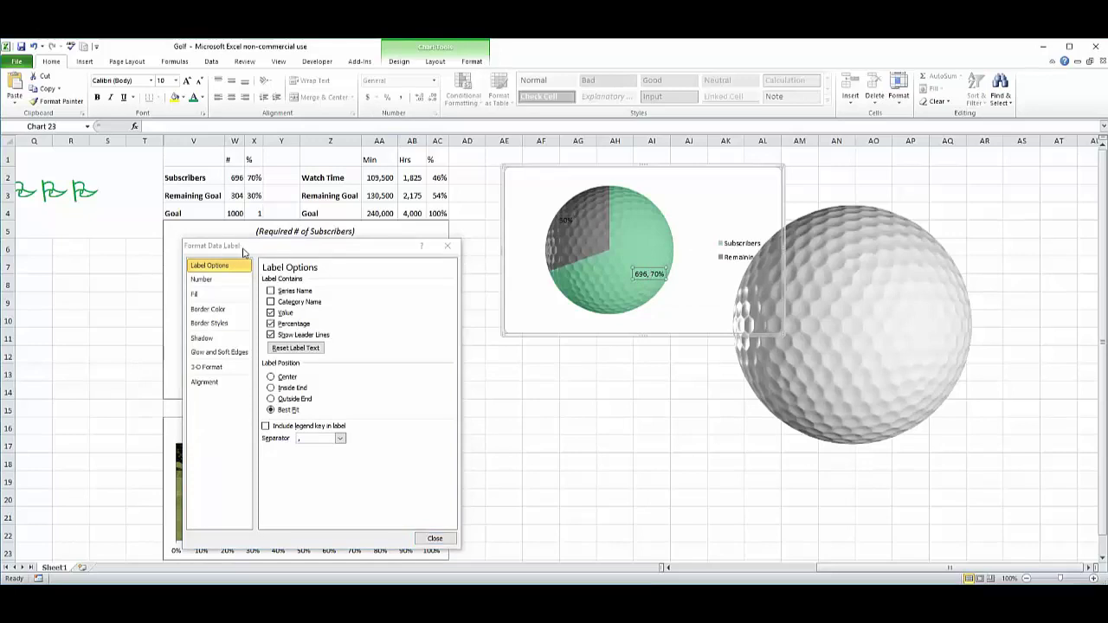
click(270, 302)
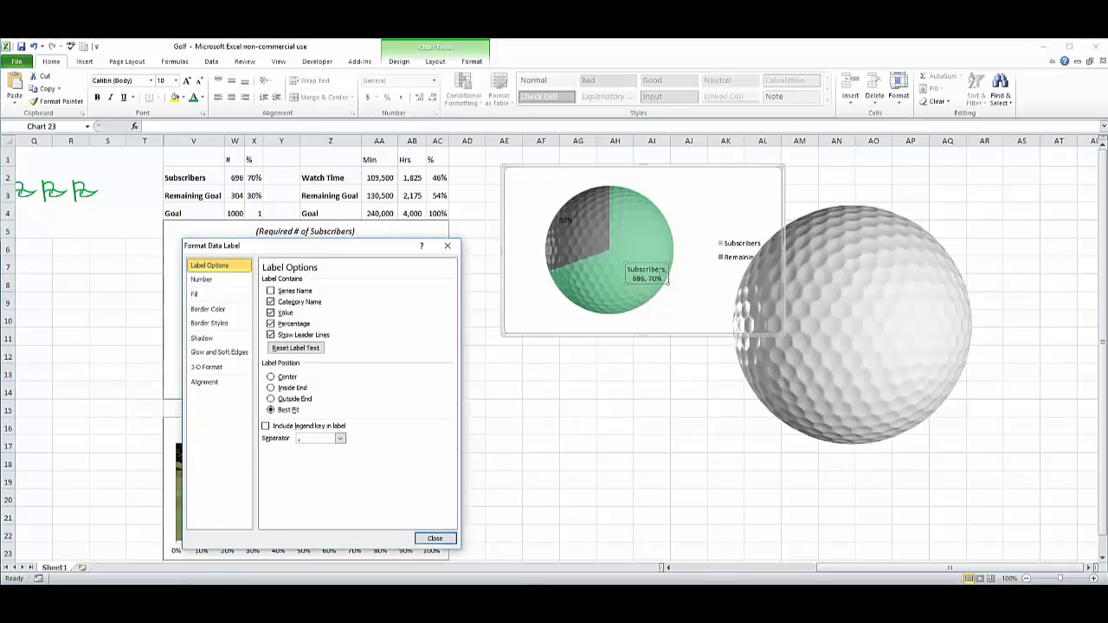
click(270, 334)
click(270, 313)
click(270, 302)
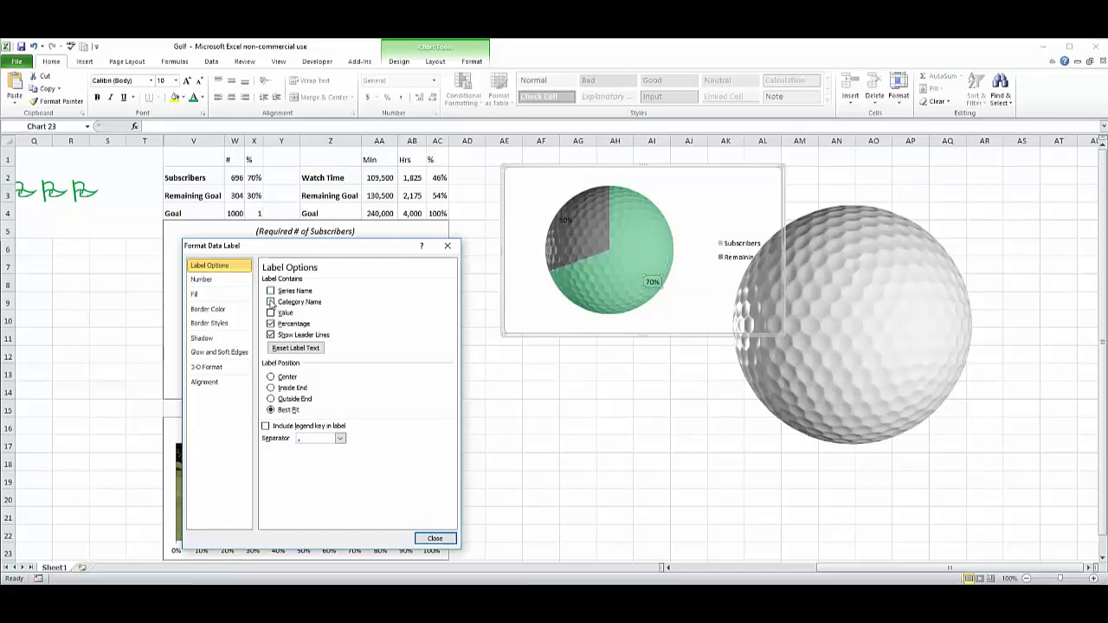
- Delete the Remaining Goal slice's data label and finish the label formatting
click(564, 222)
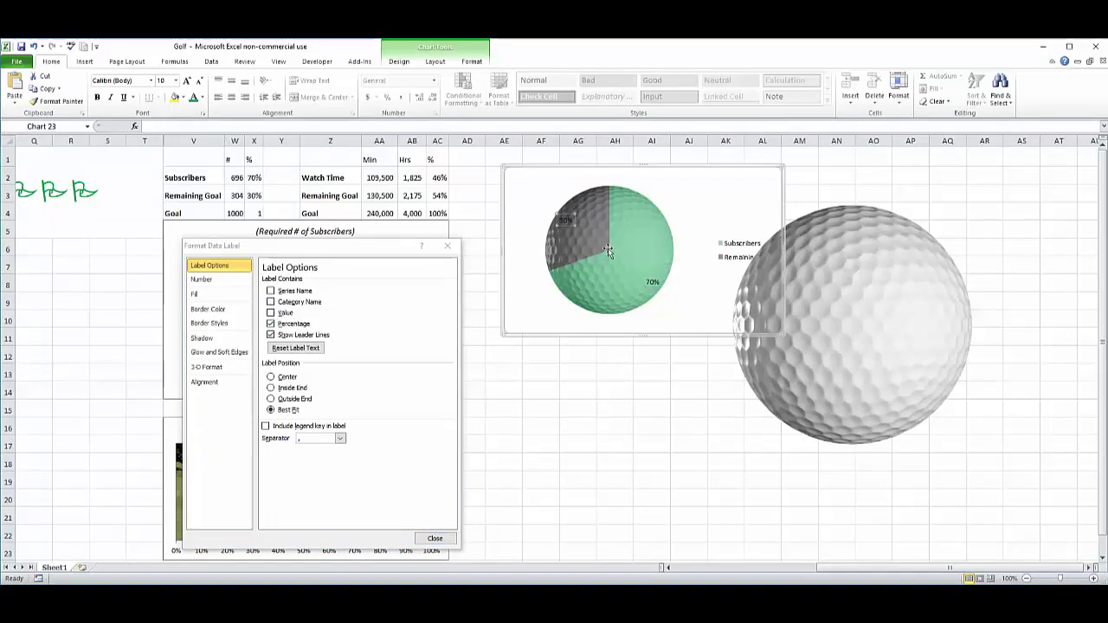
key(Delete)
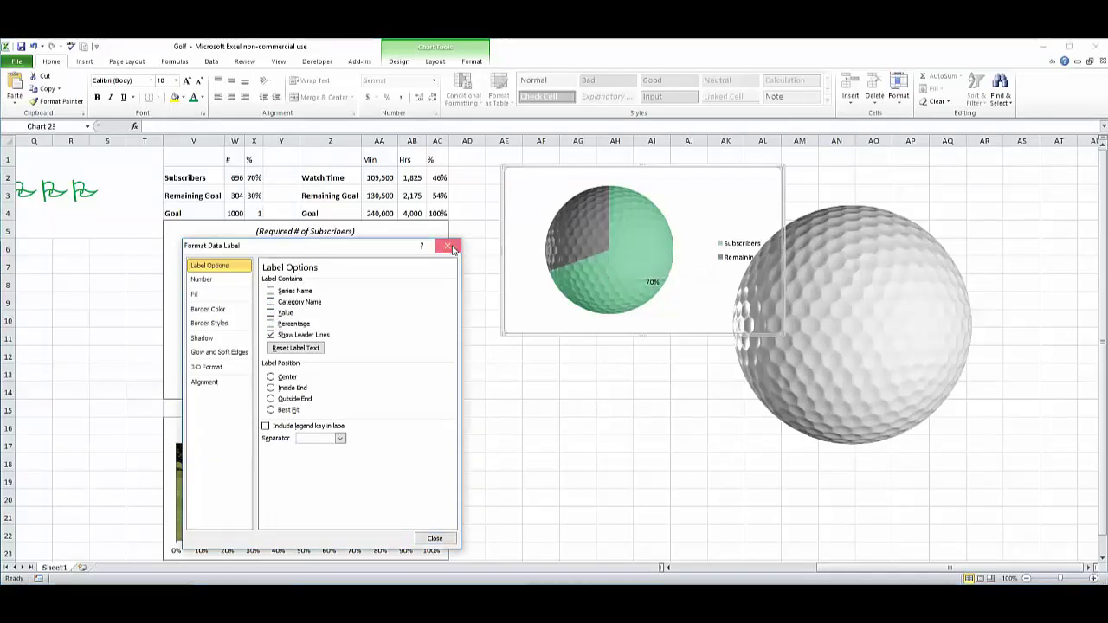
click(448, 246)
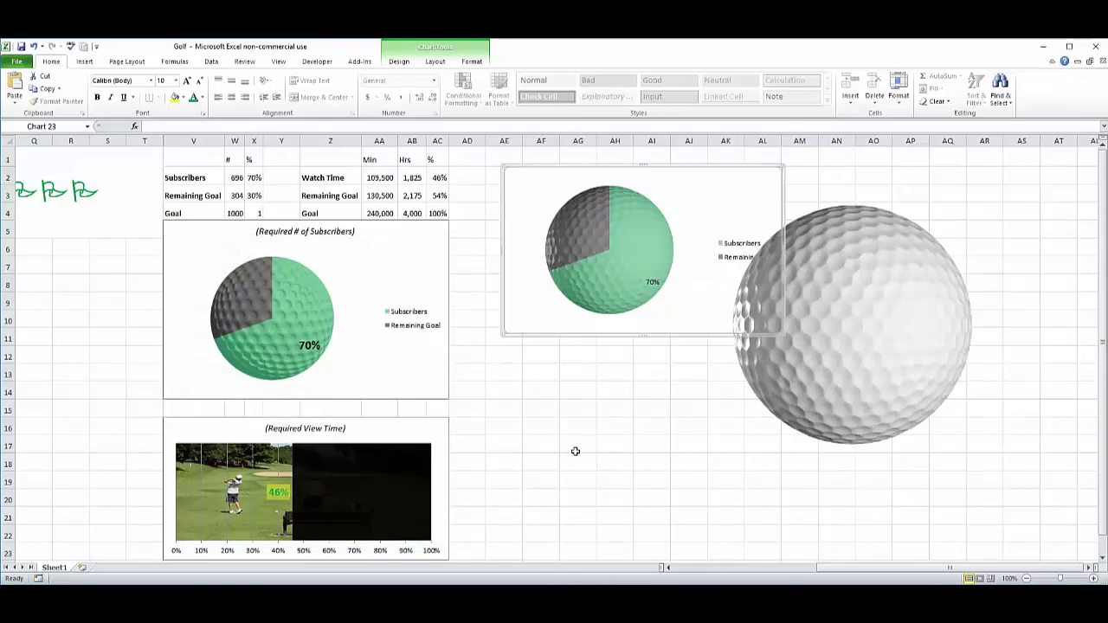
scroll(527, 437, down, 2)
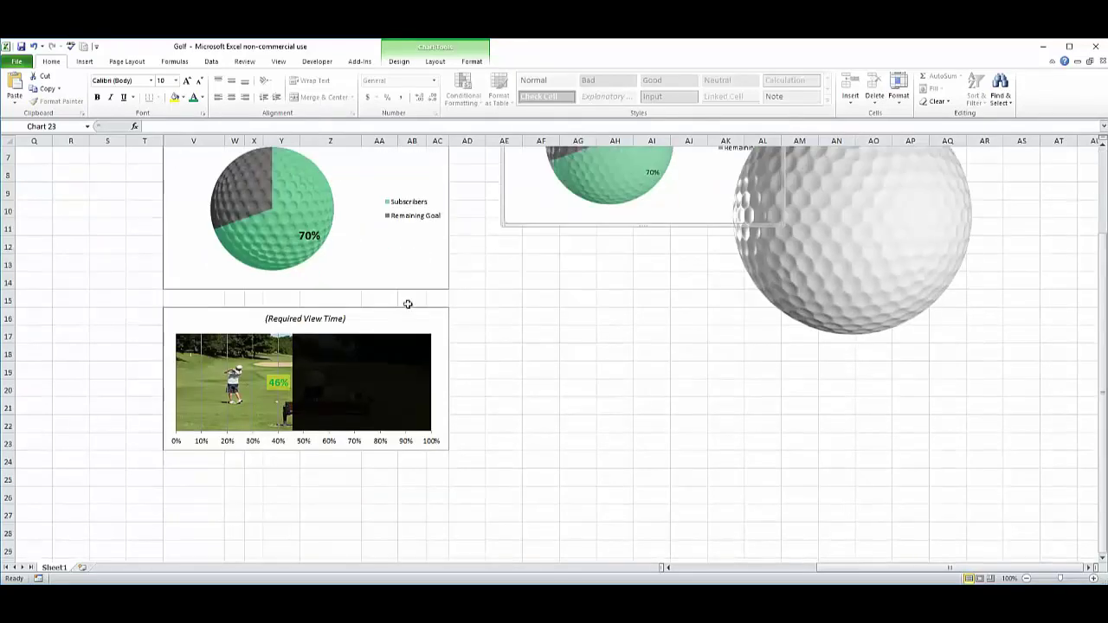
click(430, 318)
scroll(531, 379, up, 2)
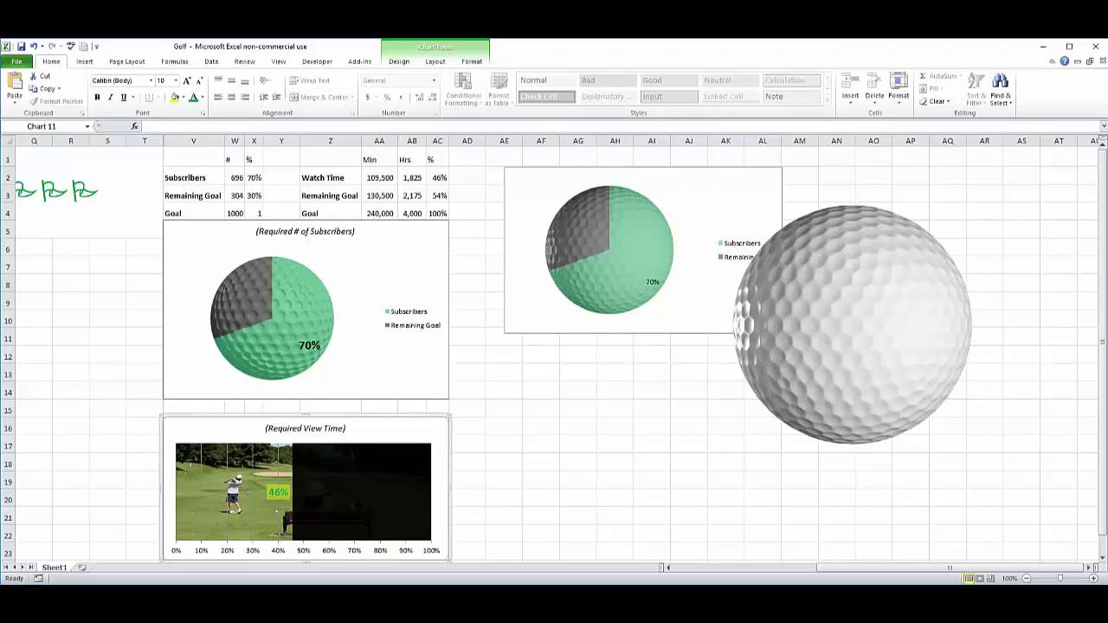
click(467, 194)
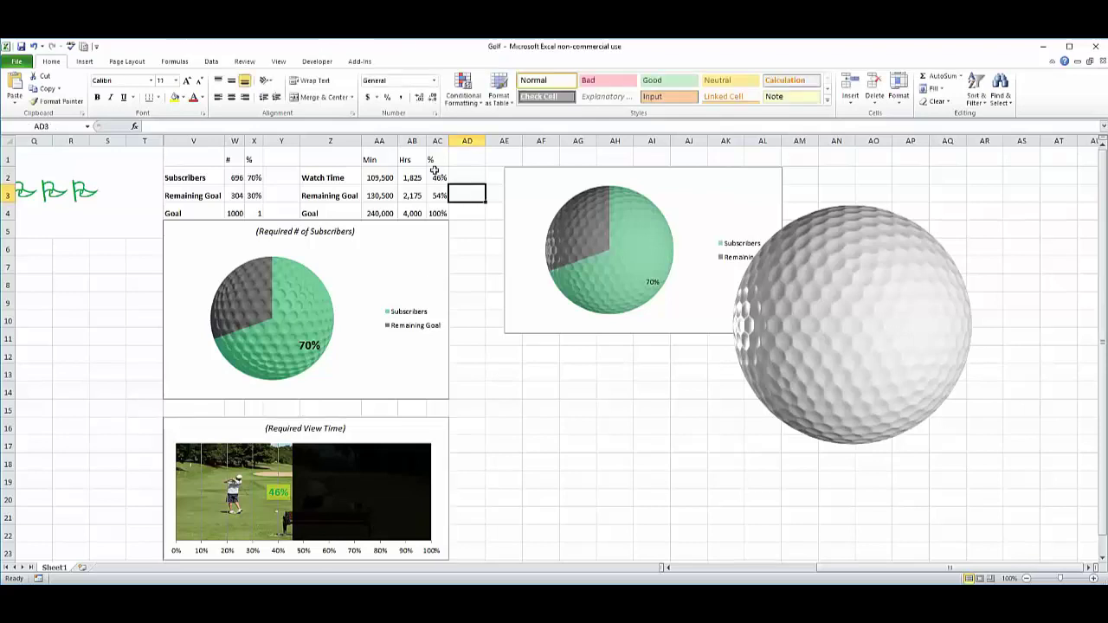
- Insert a stacked bar chart from the Watch Time and Remaining Goal labels and percentages, with its rows and columns switched
drag(440, 172, 440, 196)
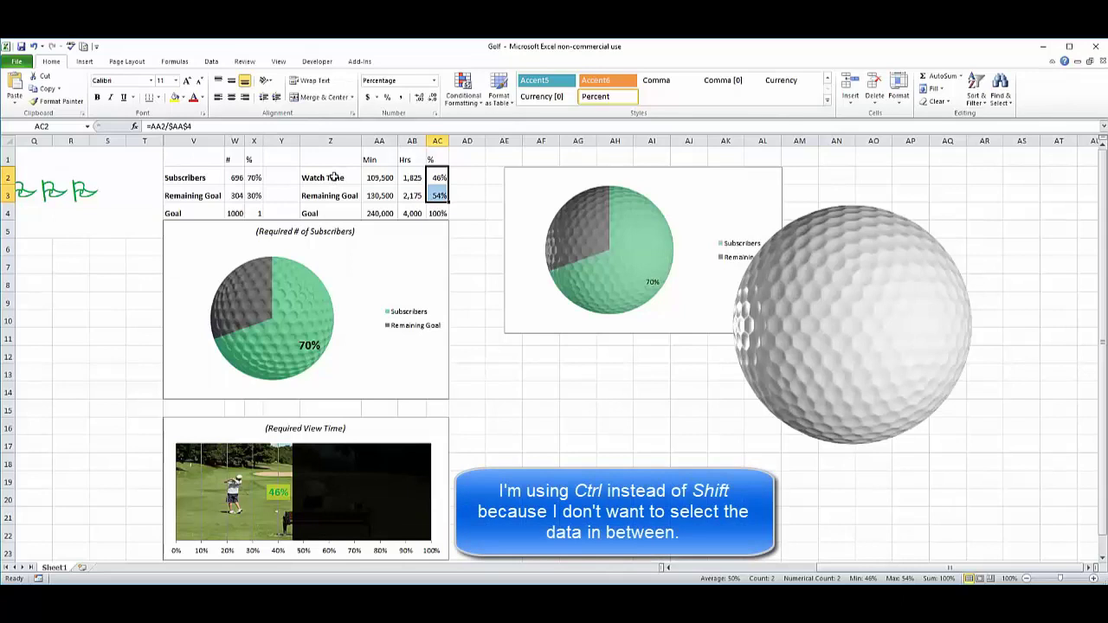
drag(335, 176, 331, 196)
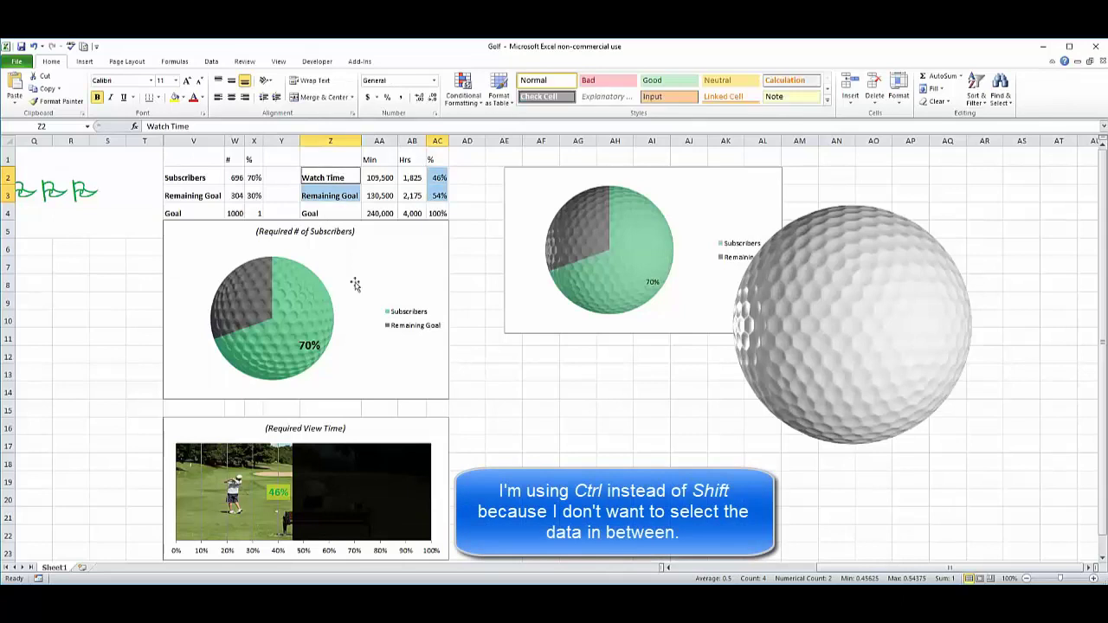
click(87, 64)
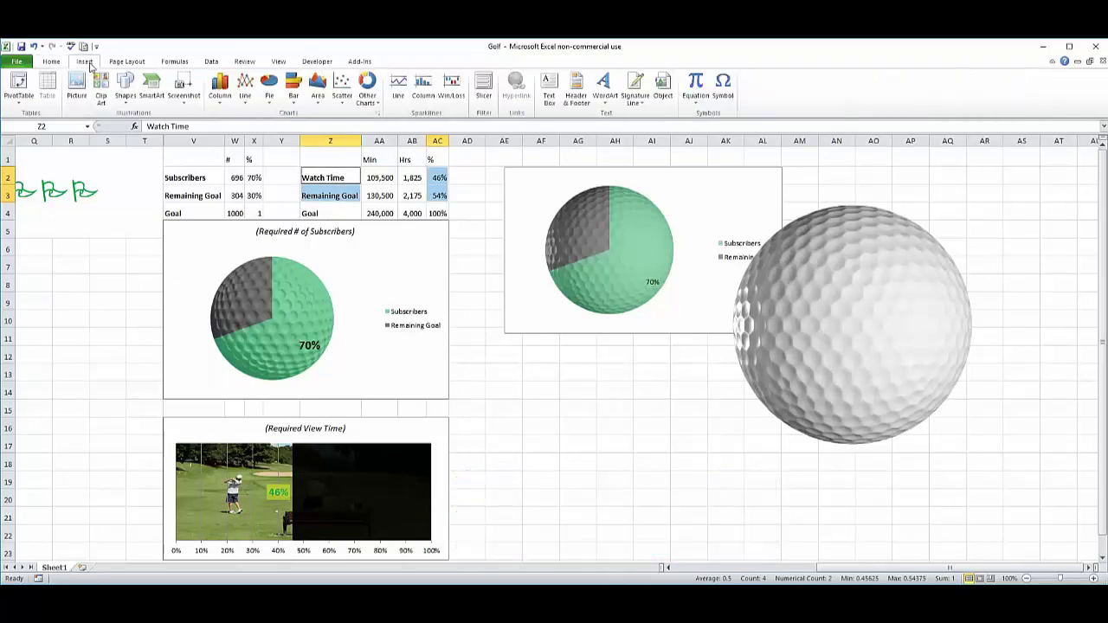
click(294, 89)
click(327, 130)
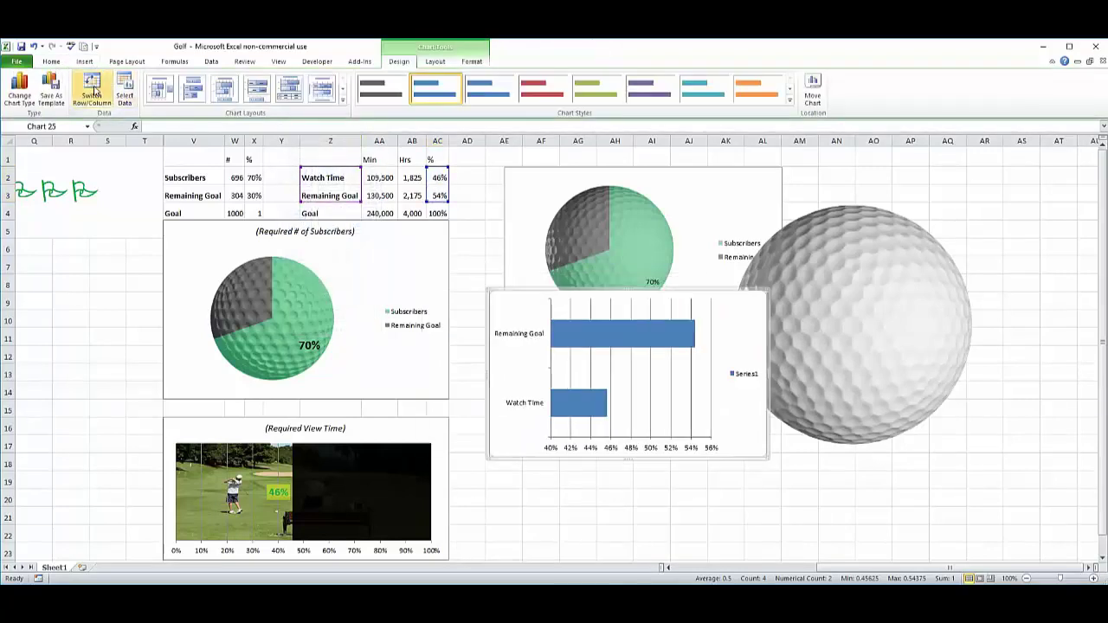
click(92, 90)
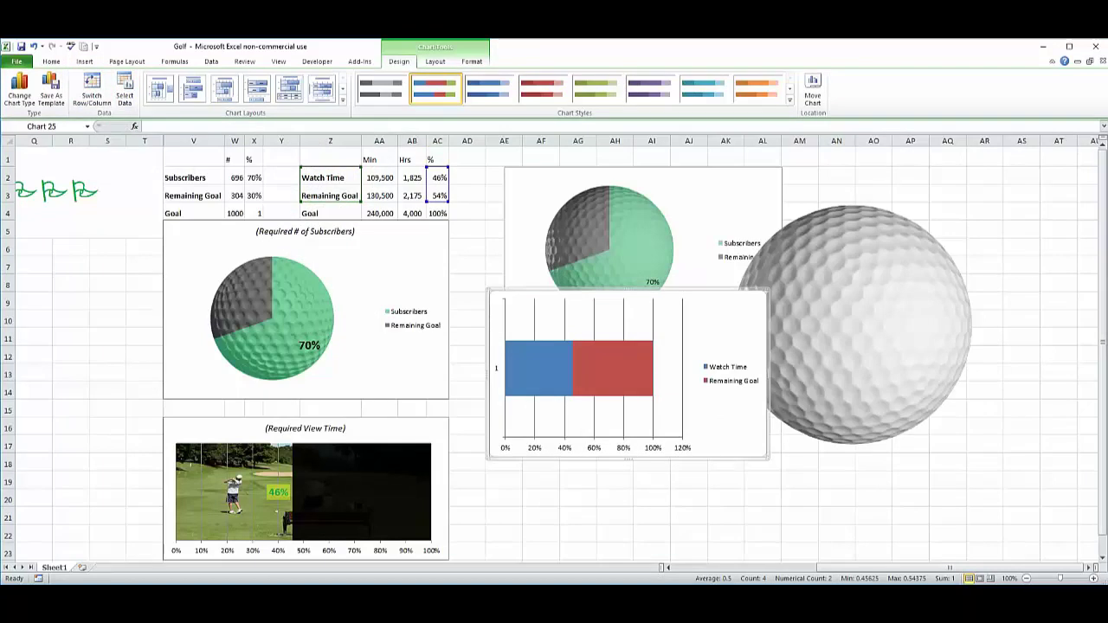
- Copy the Caribbean Golf Courses picture from the browser's golf image search and paste it into the Excel sheet at cell AL20
key(alt+Tab)
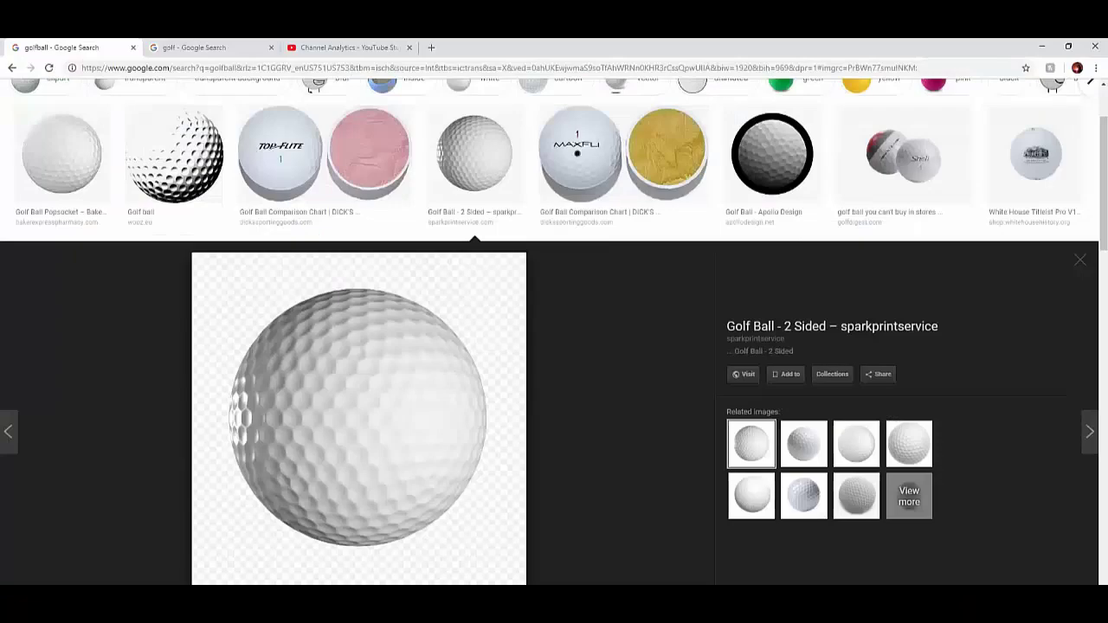
click(191, 50)
right_click(389, 529)
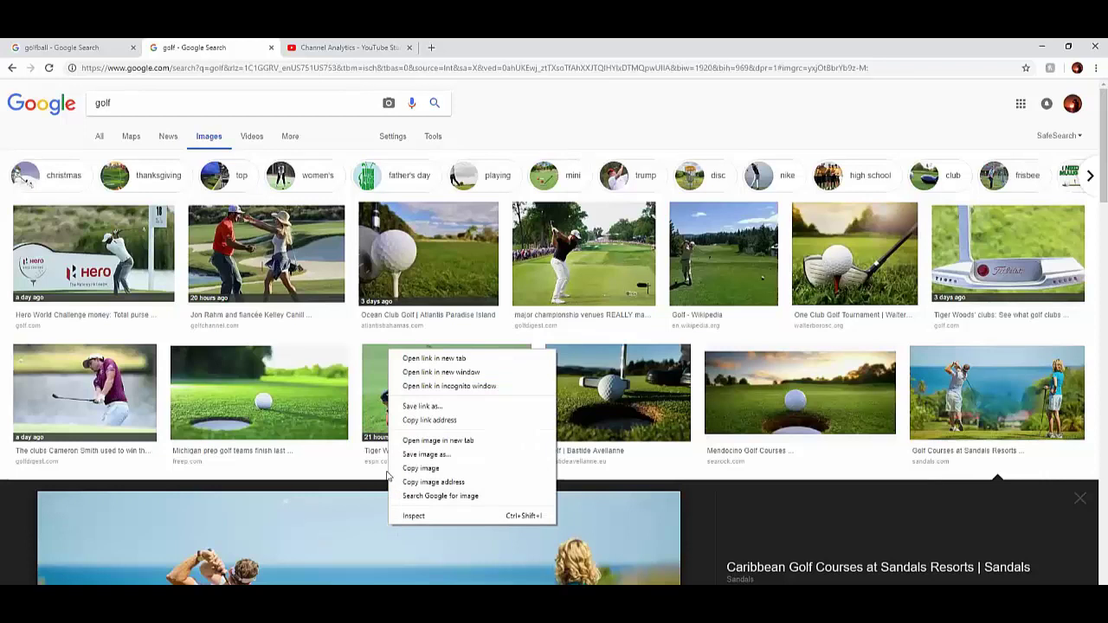
click(437, 468)
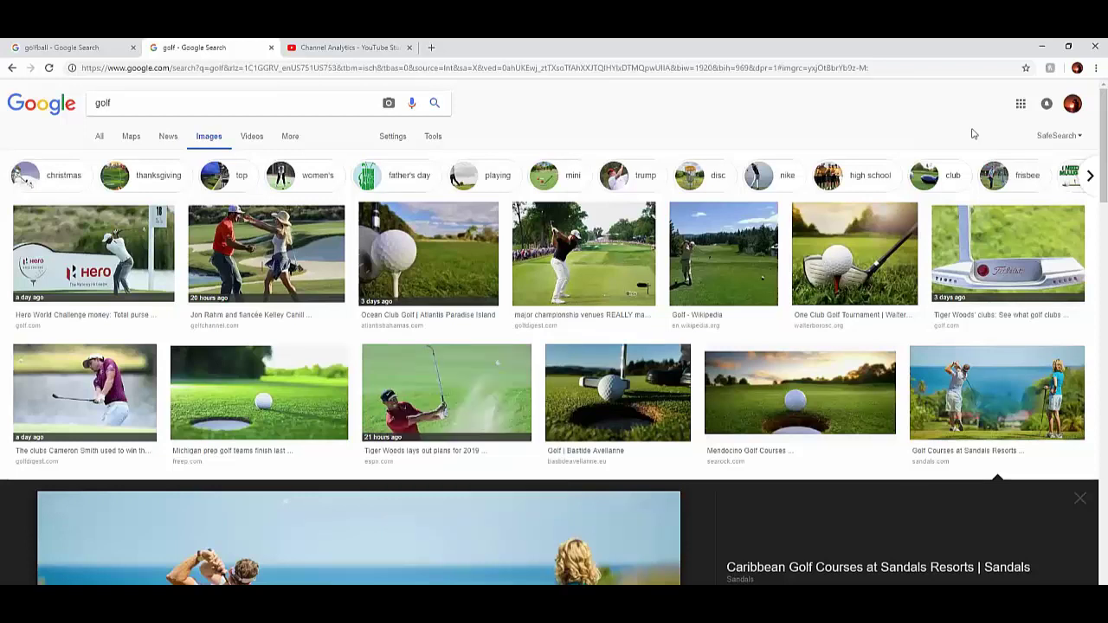
click(1044, 45)
click(754, 494)
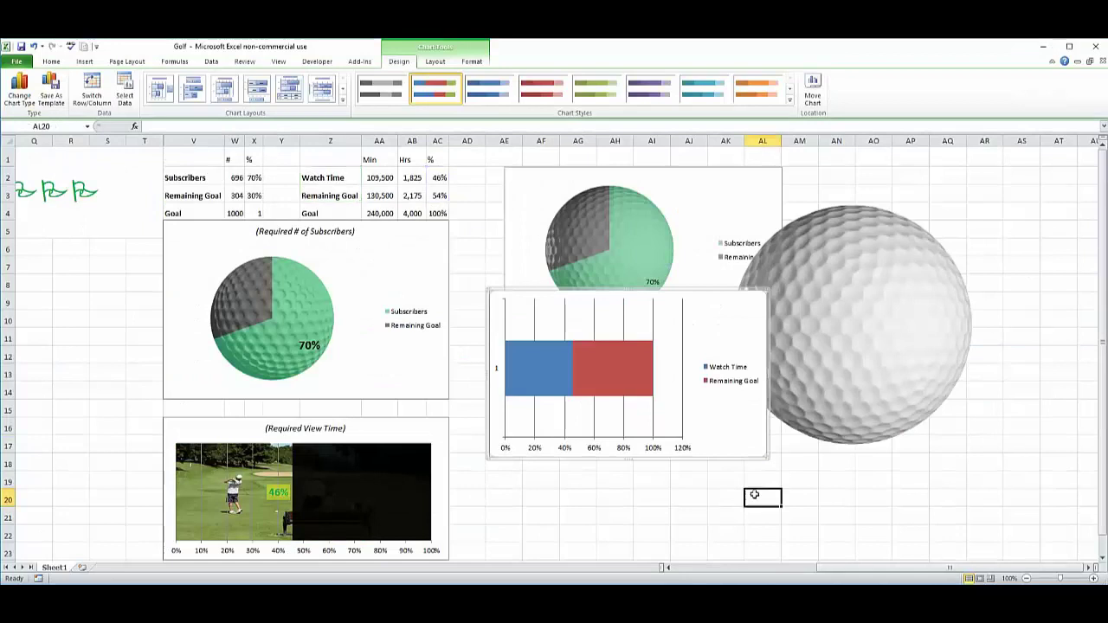
key(ctrl+v)
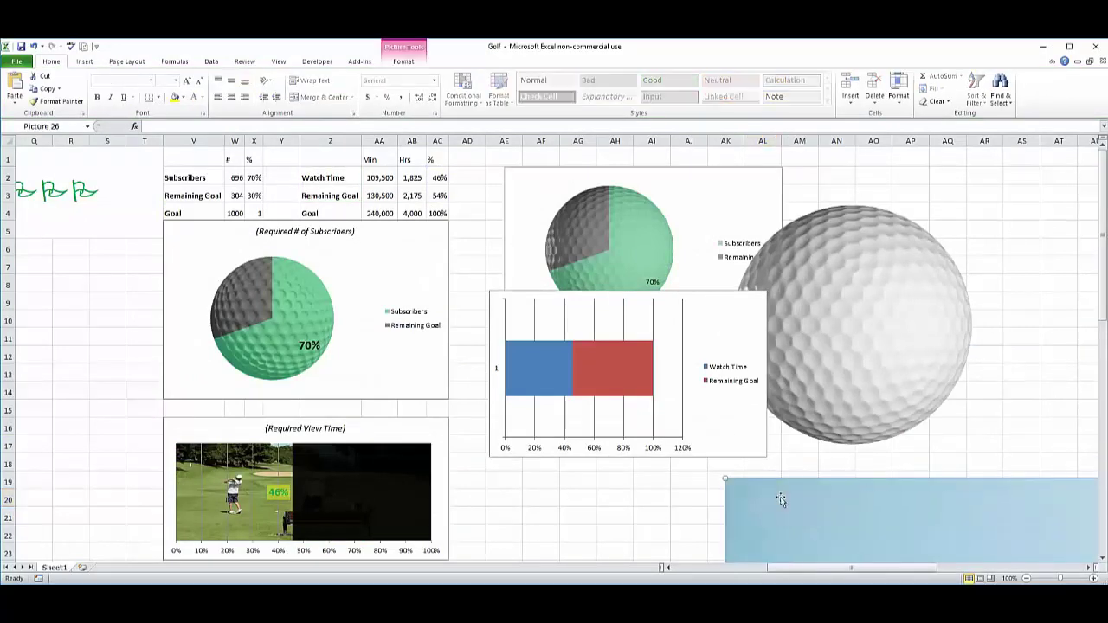
- Fill the new bar chart's plot area with the golf course picture from the clipboard
click(678, 330)
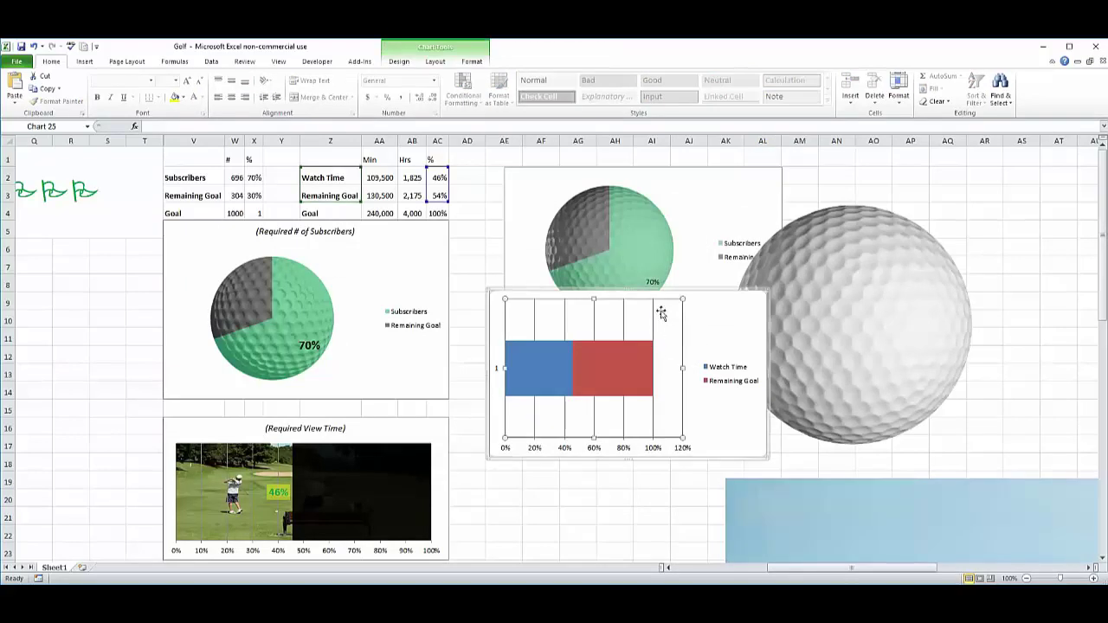
right_click(667, 332)
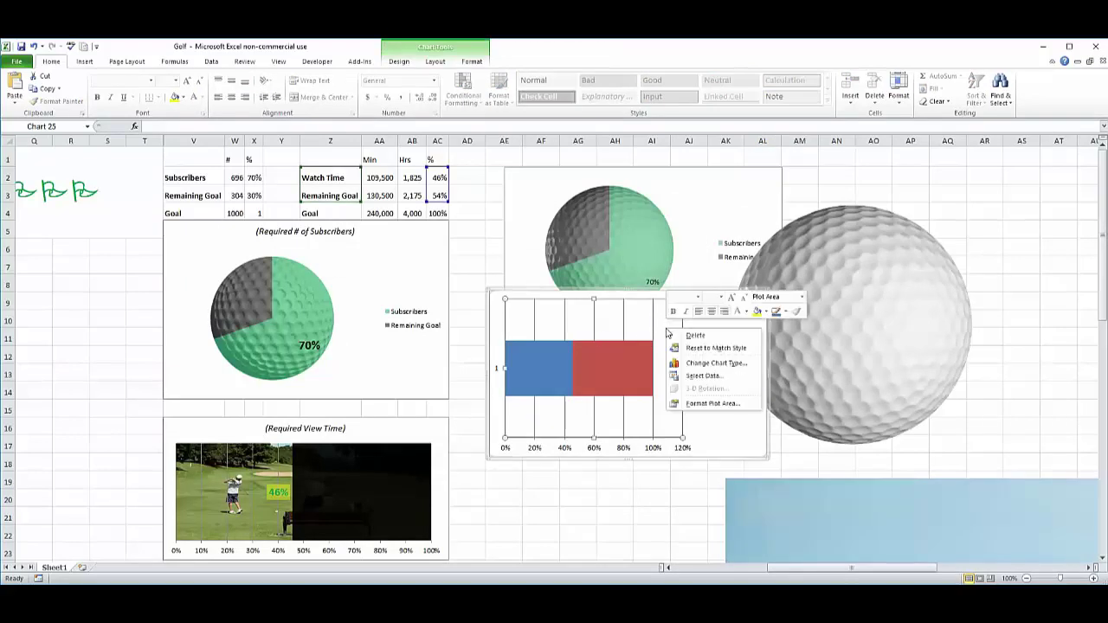
click(711, 405)
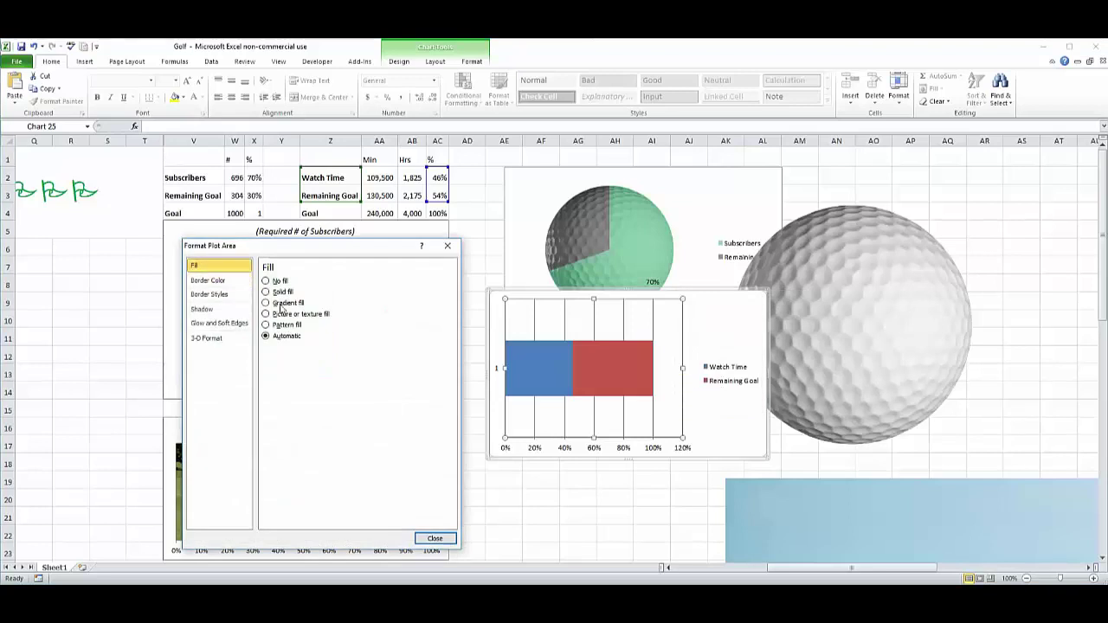
click(266, 314)
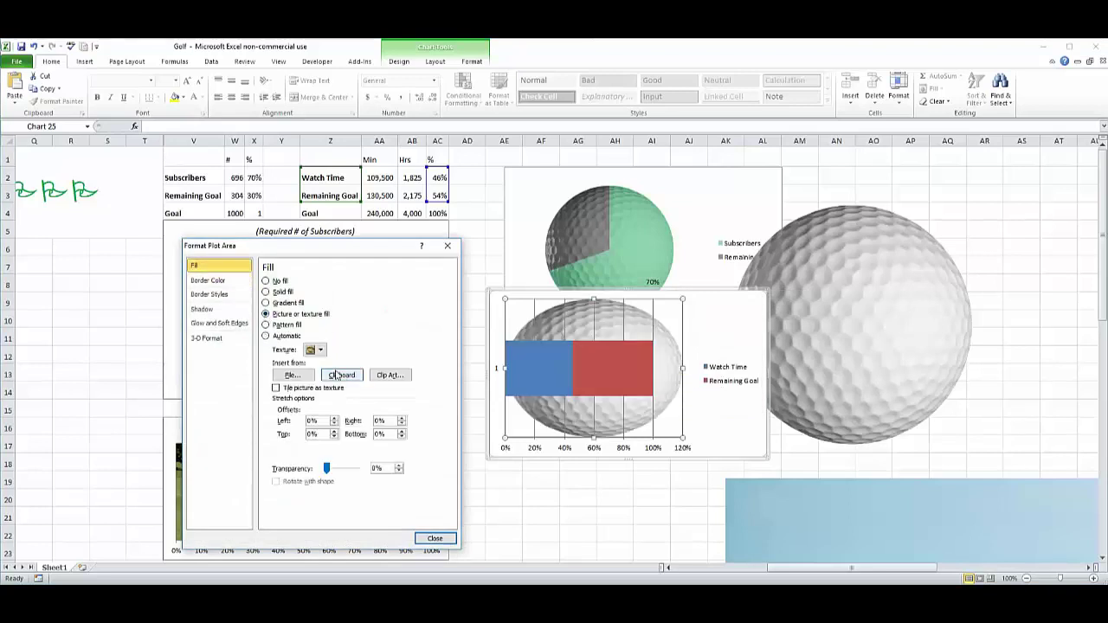
click(341, 377)
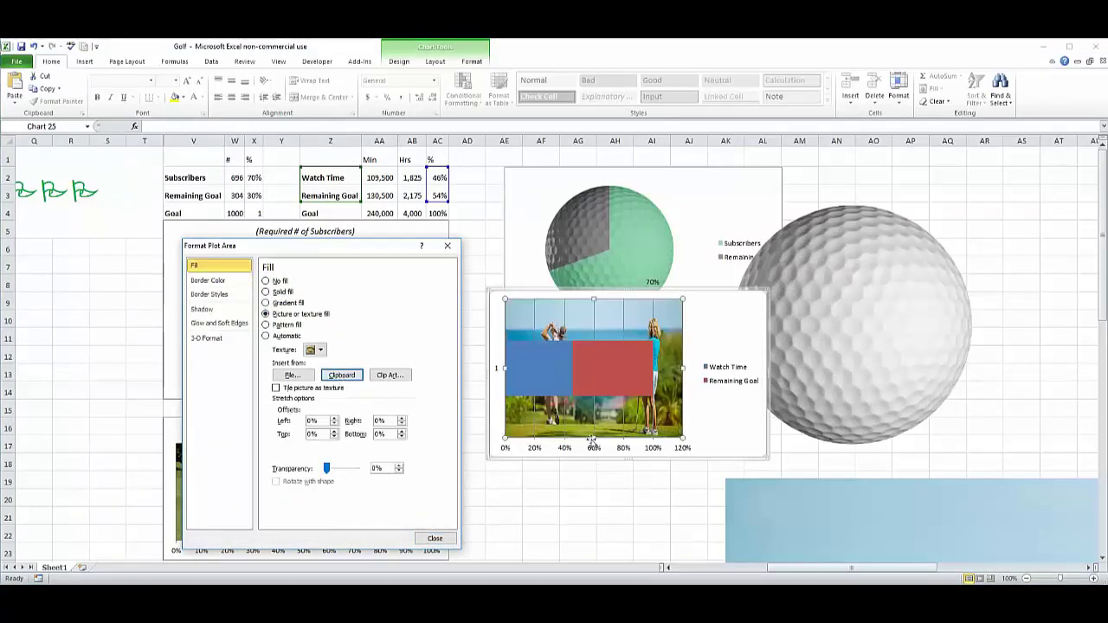
click(681, 516)
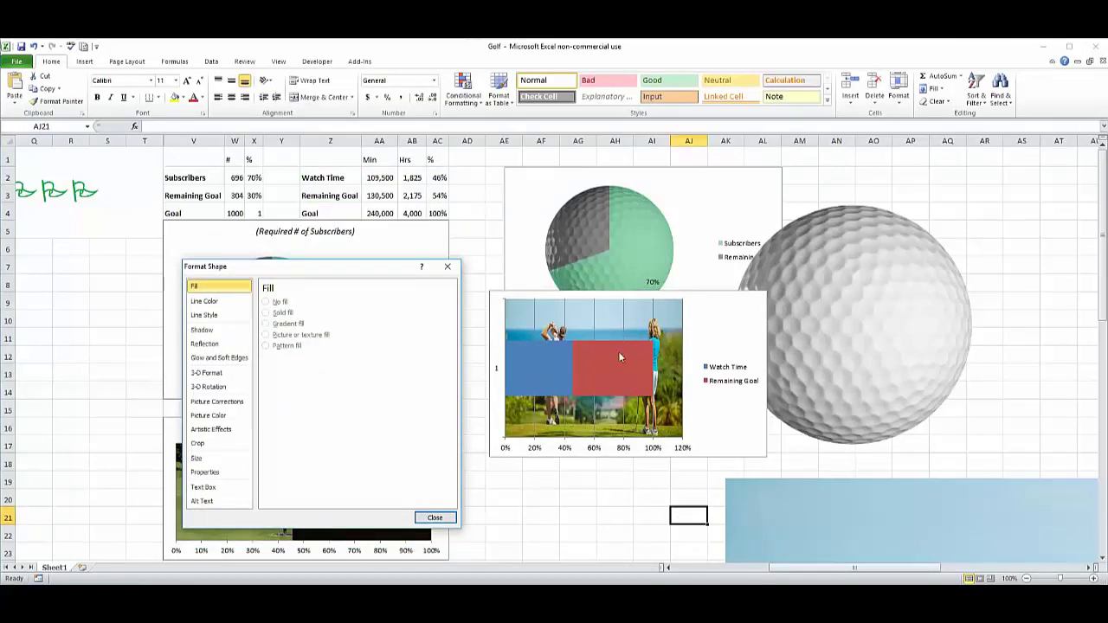
- Set the gap width of the new bar chart's series to 0%
double_click(526, 367)
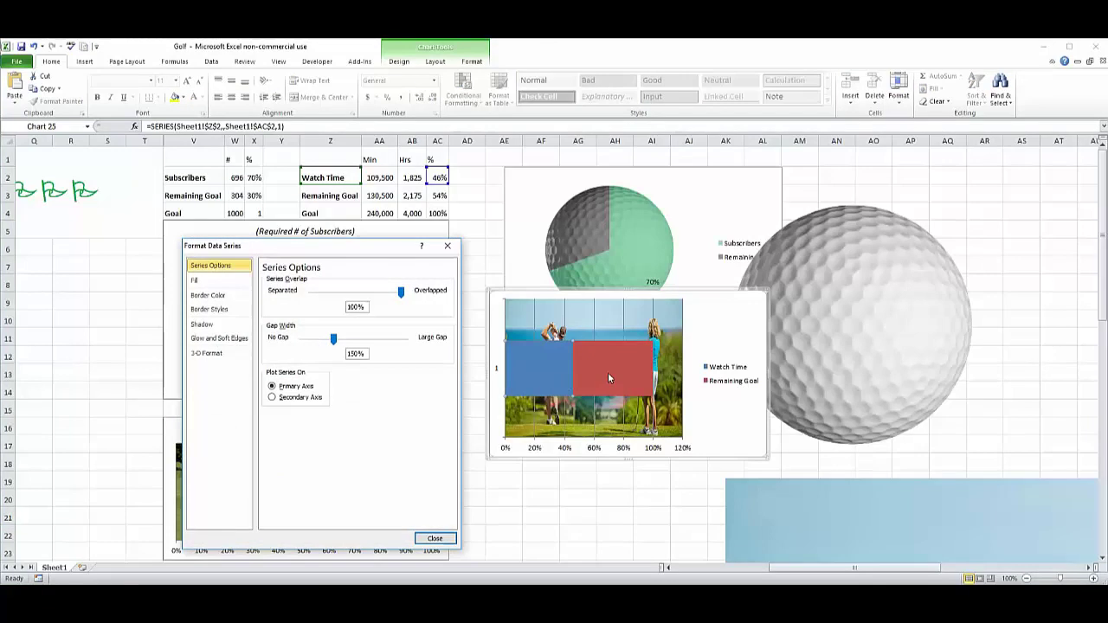
mouse_move(563, 378)
click(535, 371)
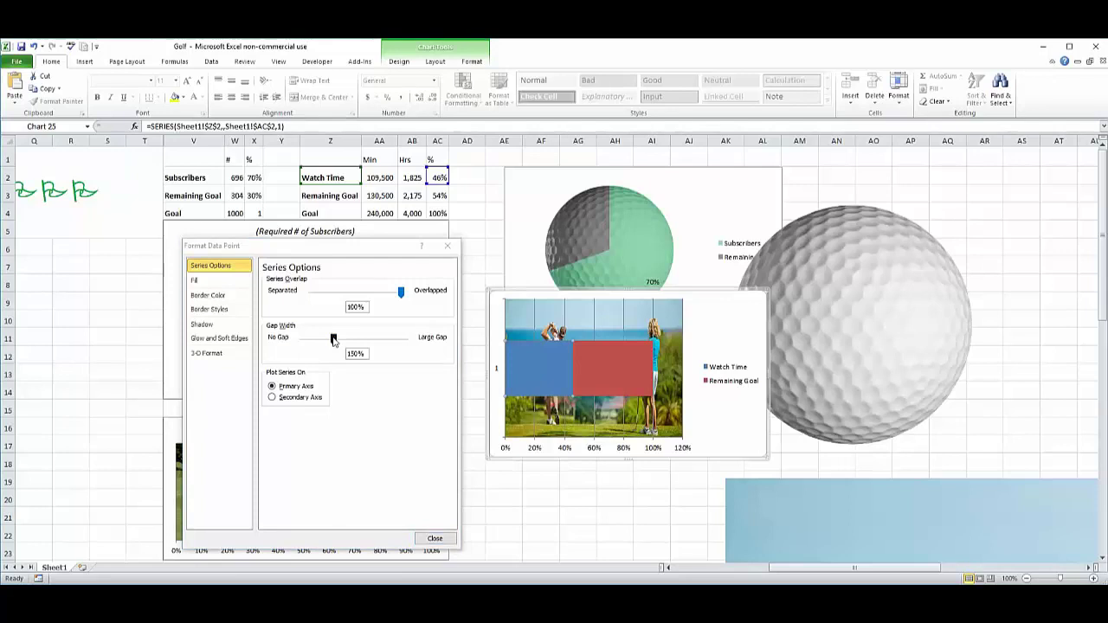
click(332, 339)
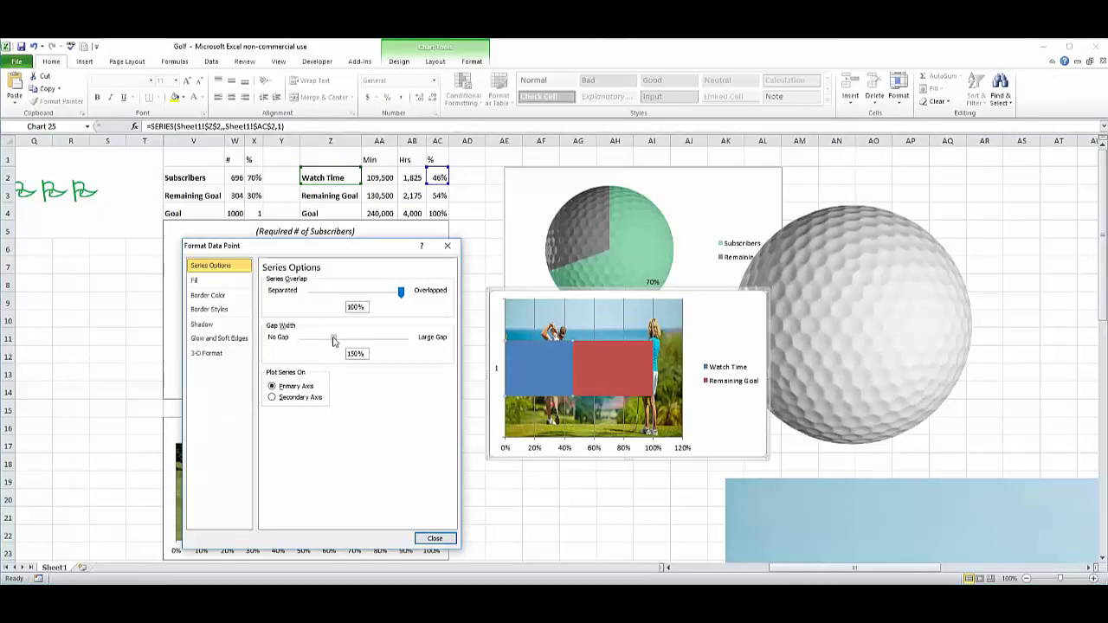
drag(332, 338, 283, 341)
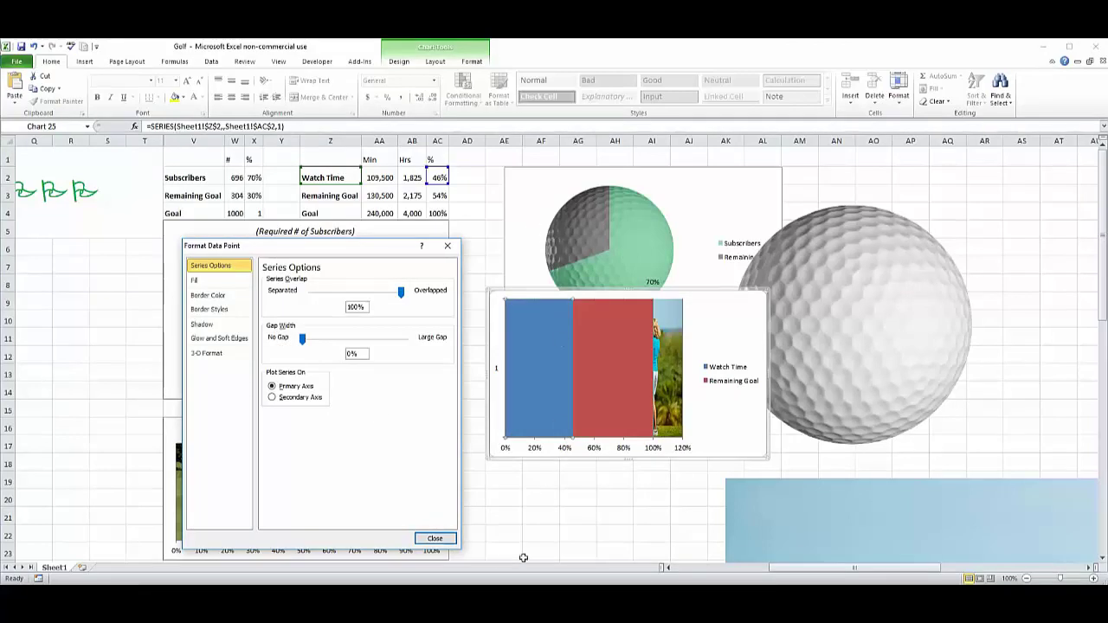
click(432, 537)
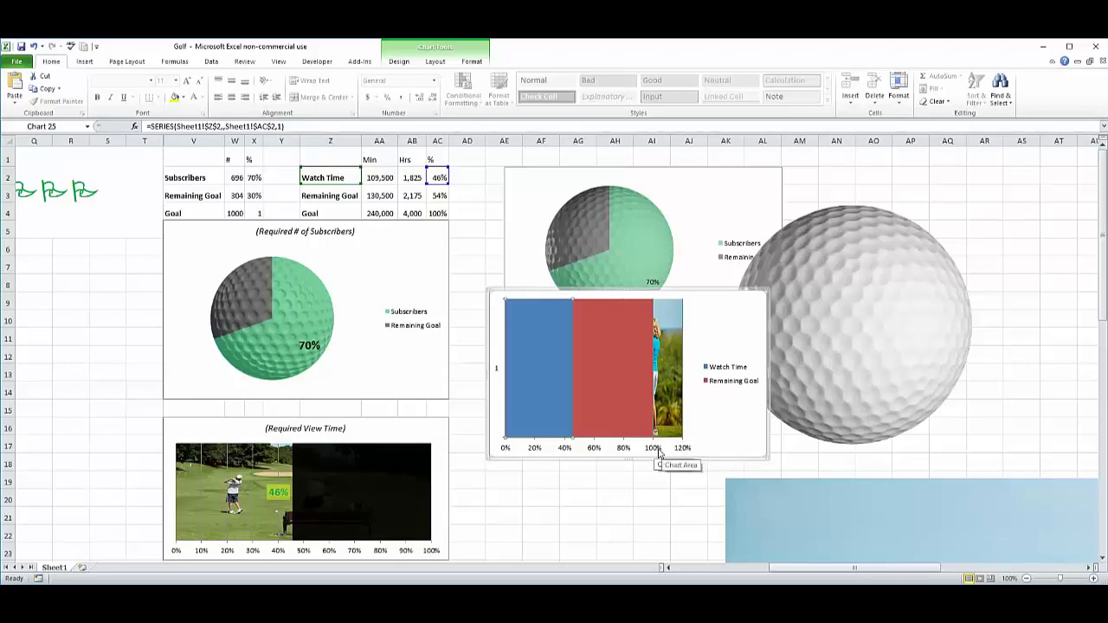
- Fix the maximum of the new bar chart's horizontal axis at 1
click(656, 450)
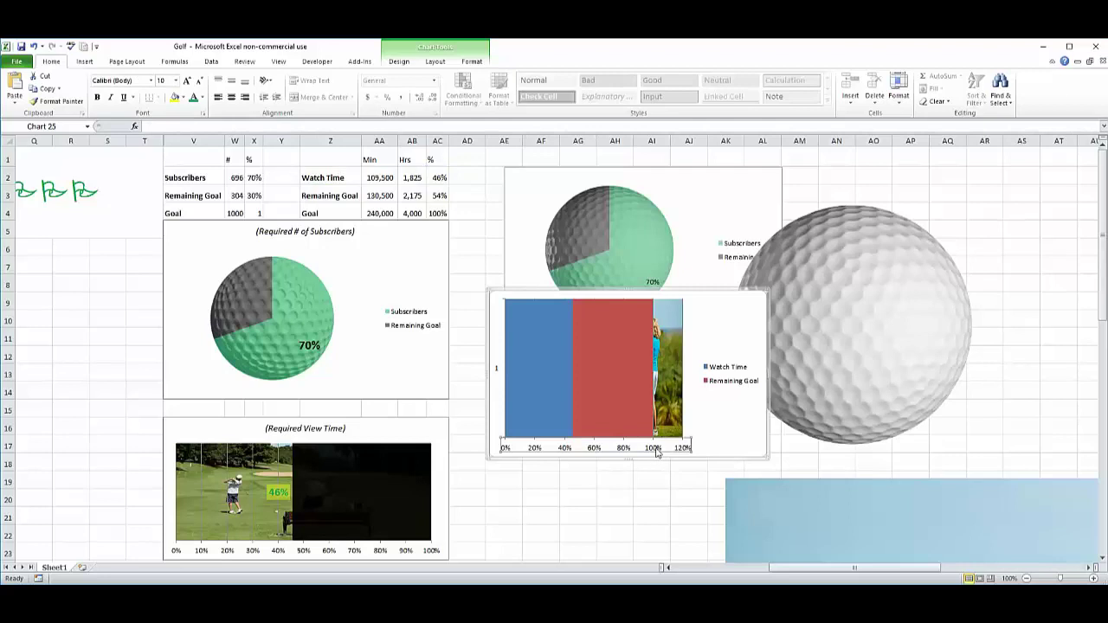
right_click(657, 451)
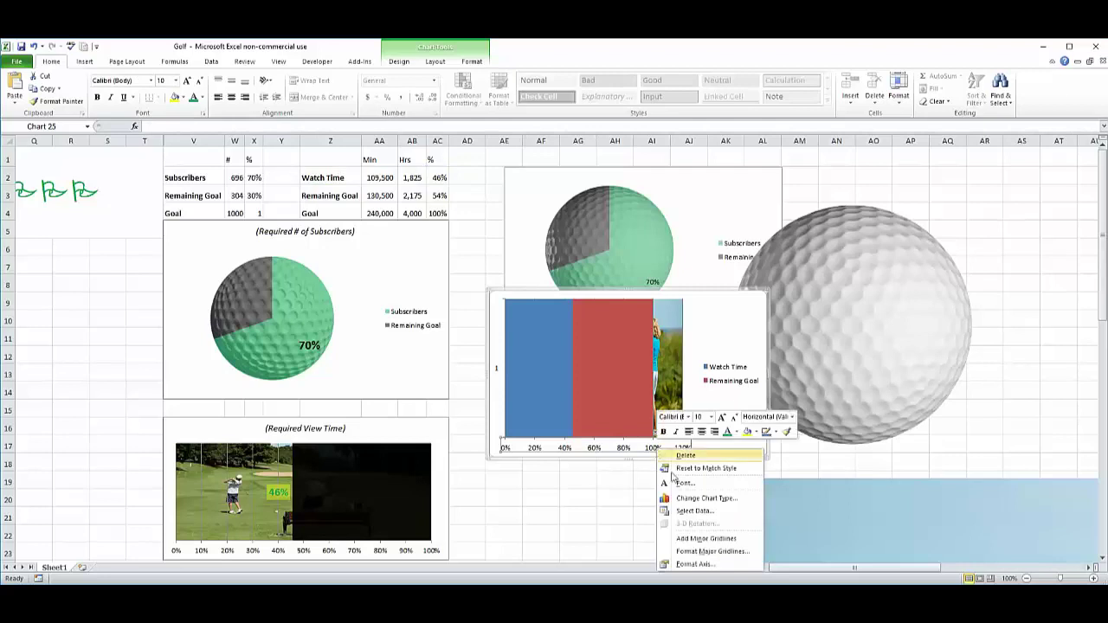
click(698, 564)
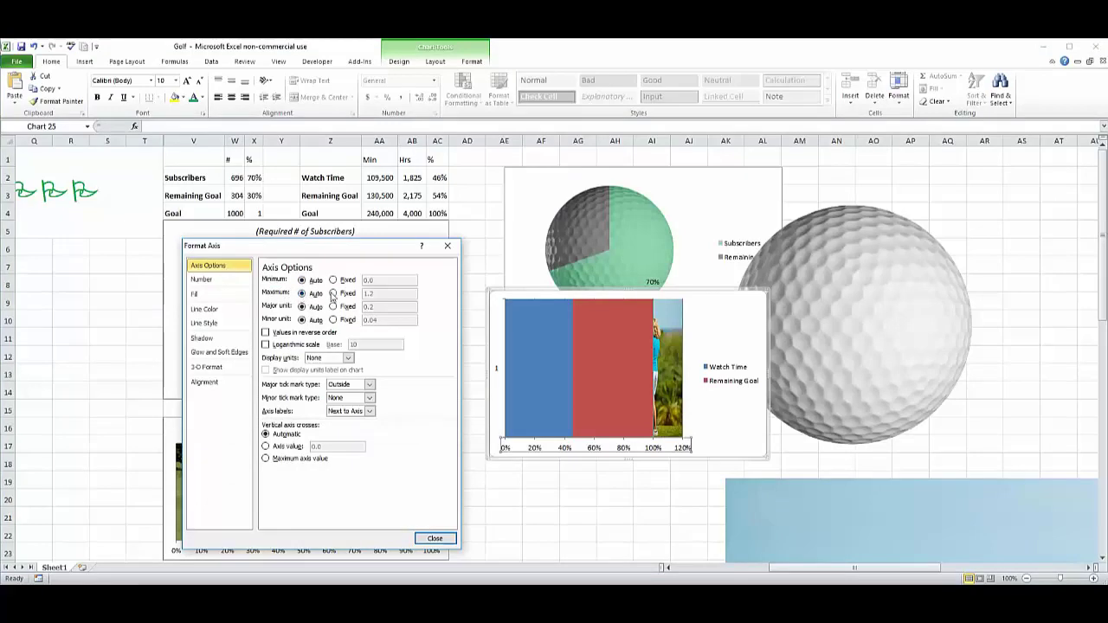
click(333, 295)
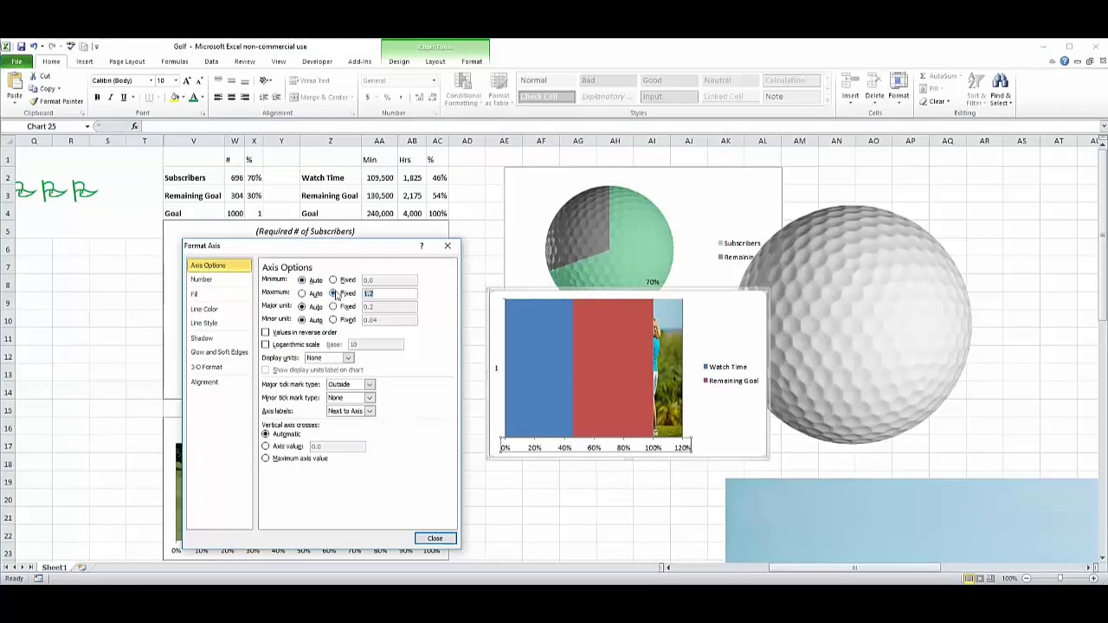
text(1)
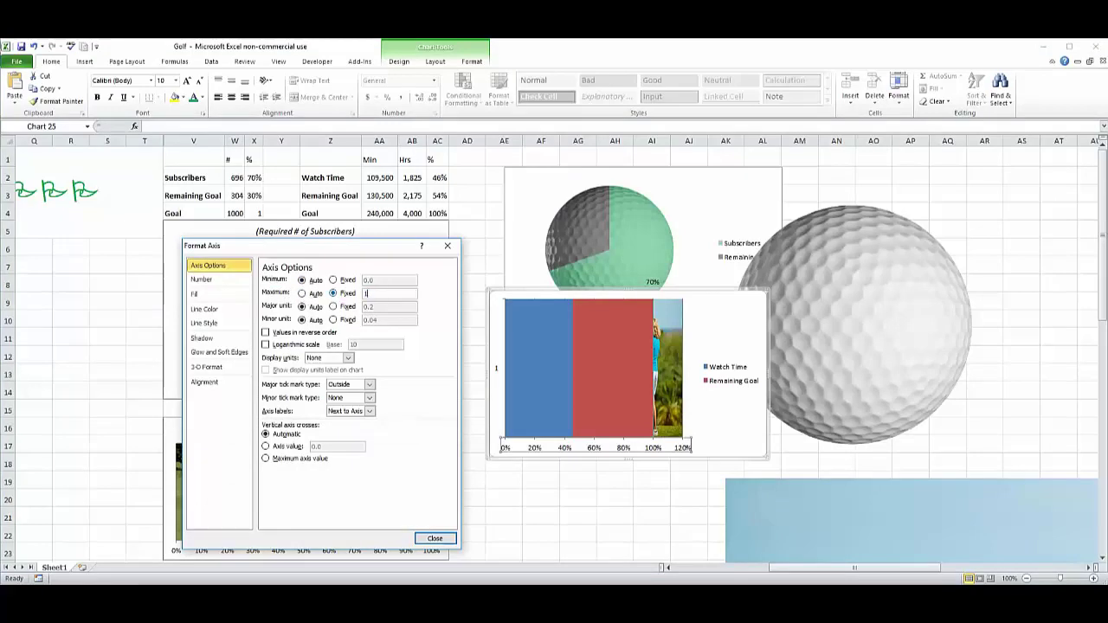
click(436, 540)
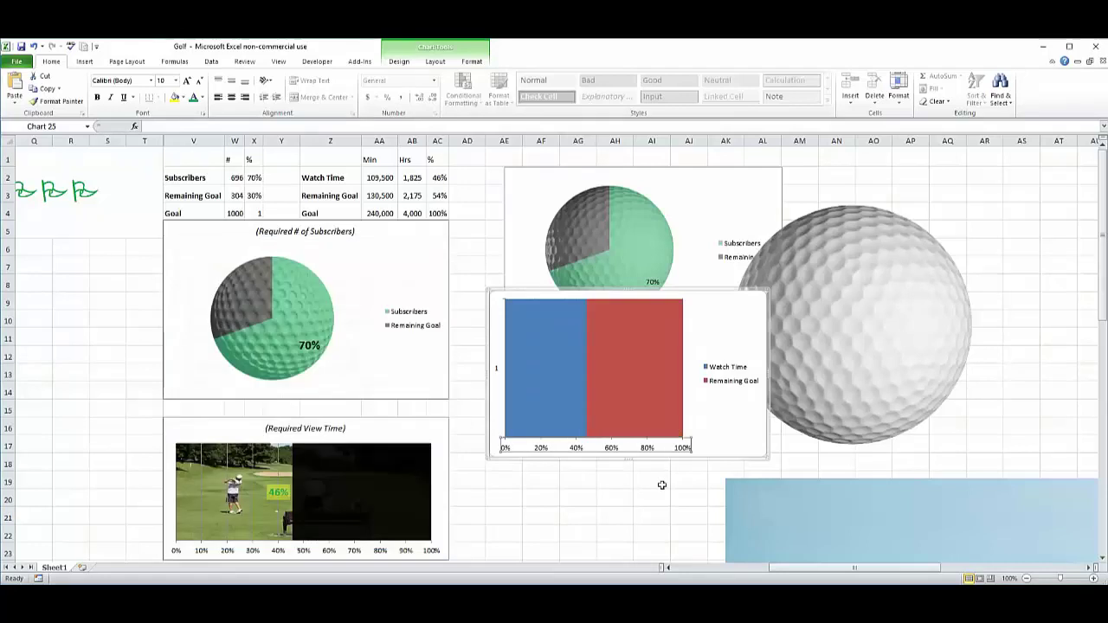
click(647, 515)
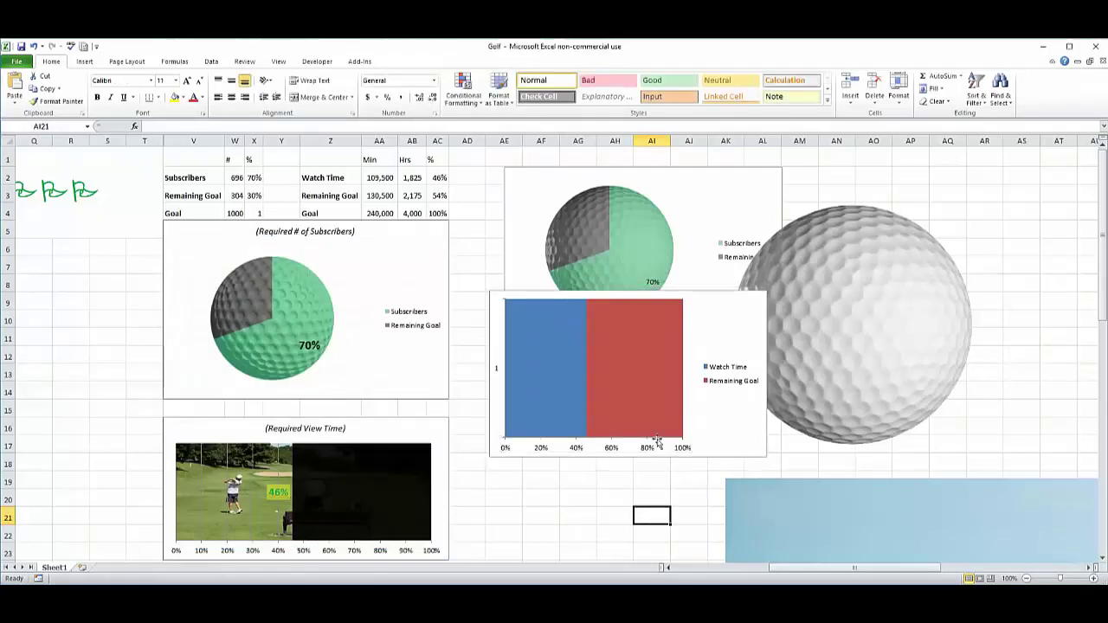
- Give the Remaining Goal bar of the new chart a solid black fill
mouse_move(652, 381)
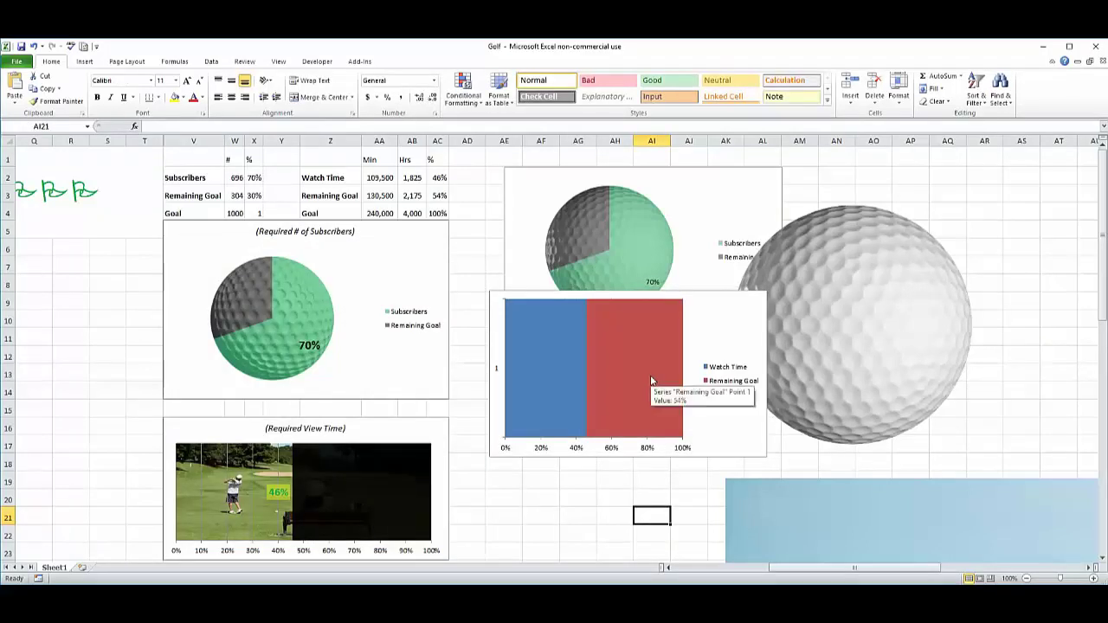
click(645, 373)
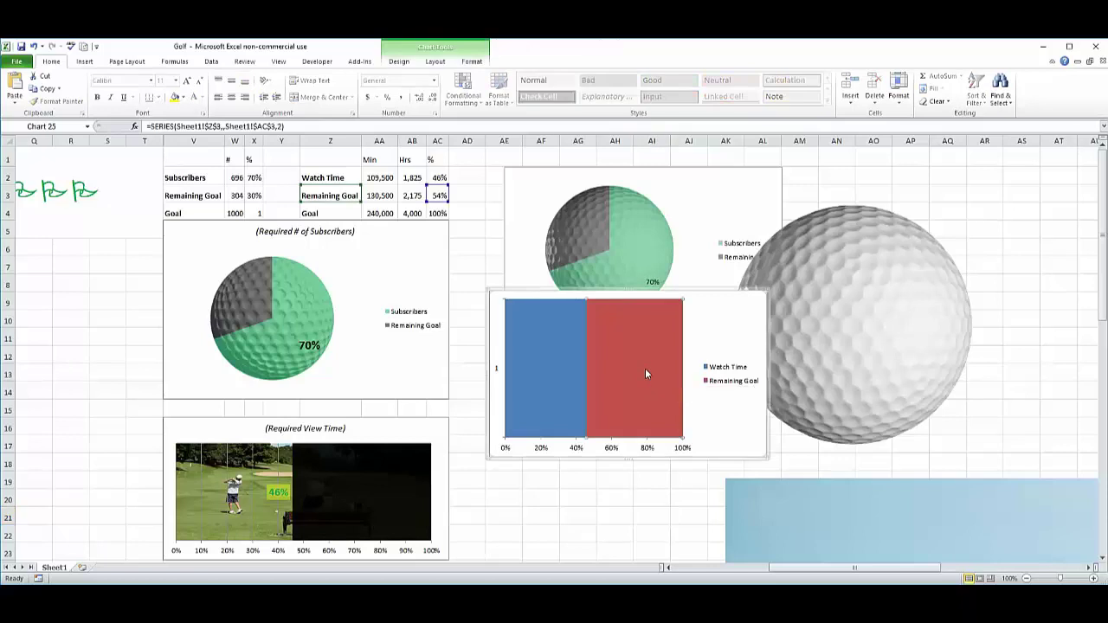
right_click(645, 373)
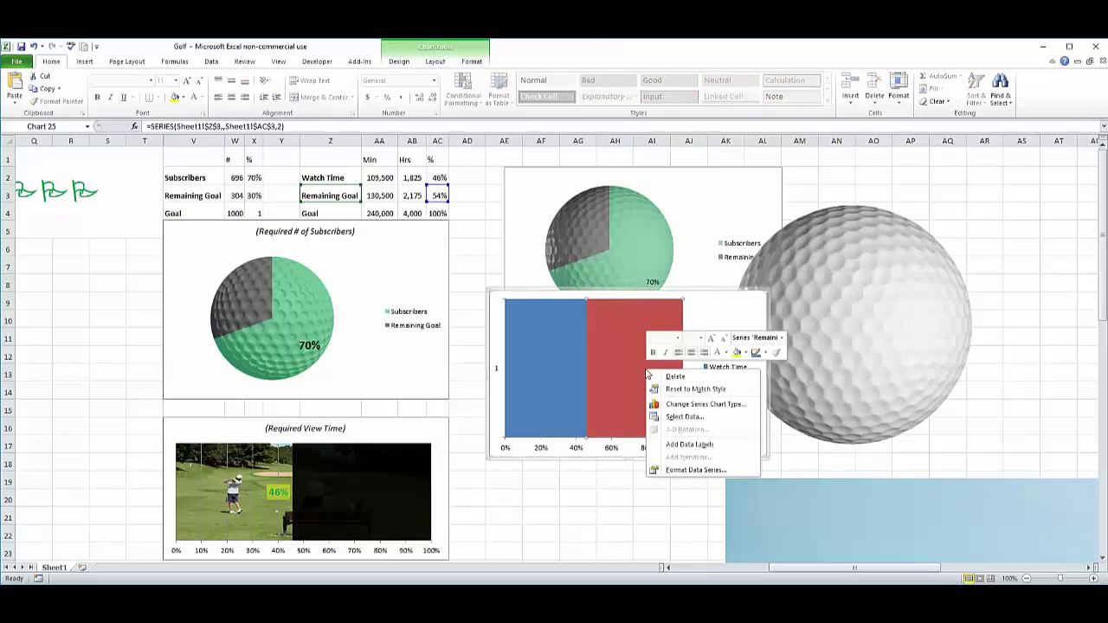
click(697, 470)
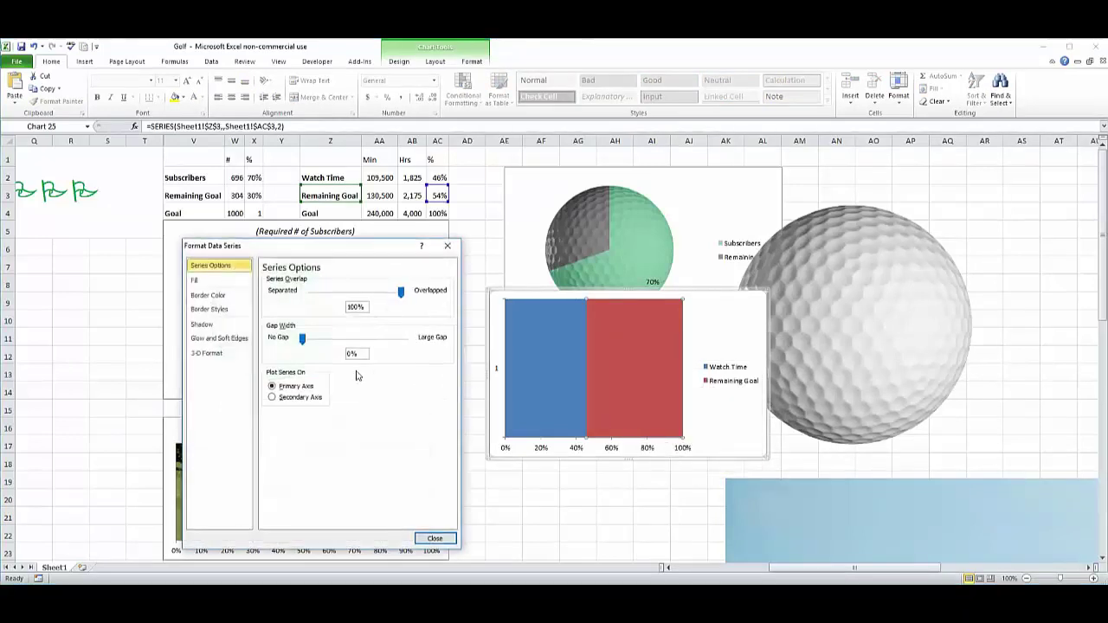
click(654, 380)
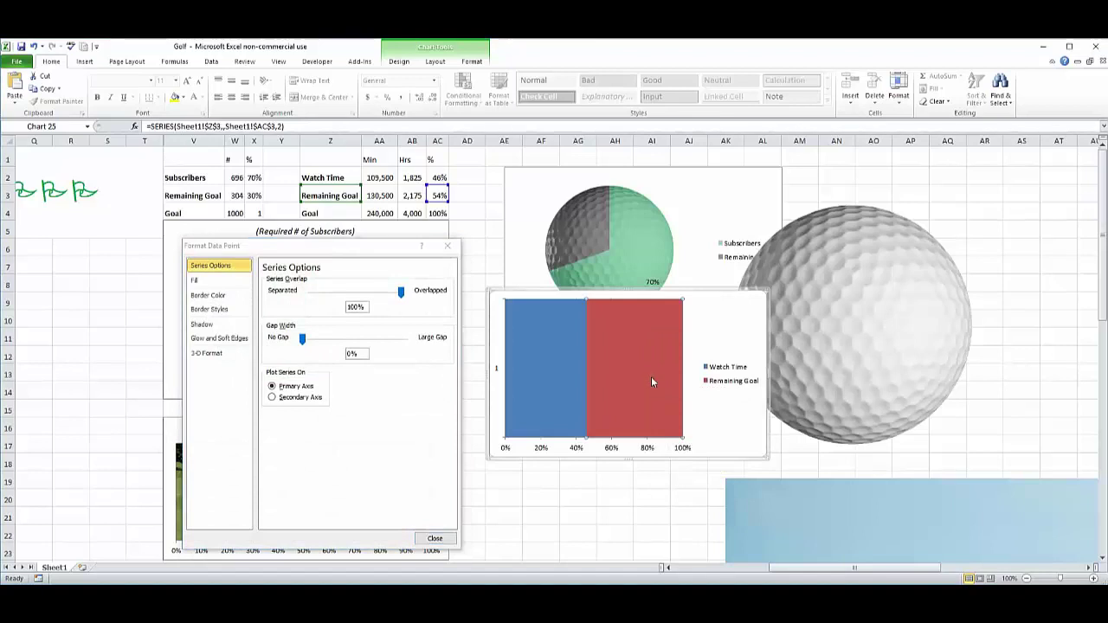
click(197, 282)
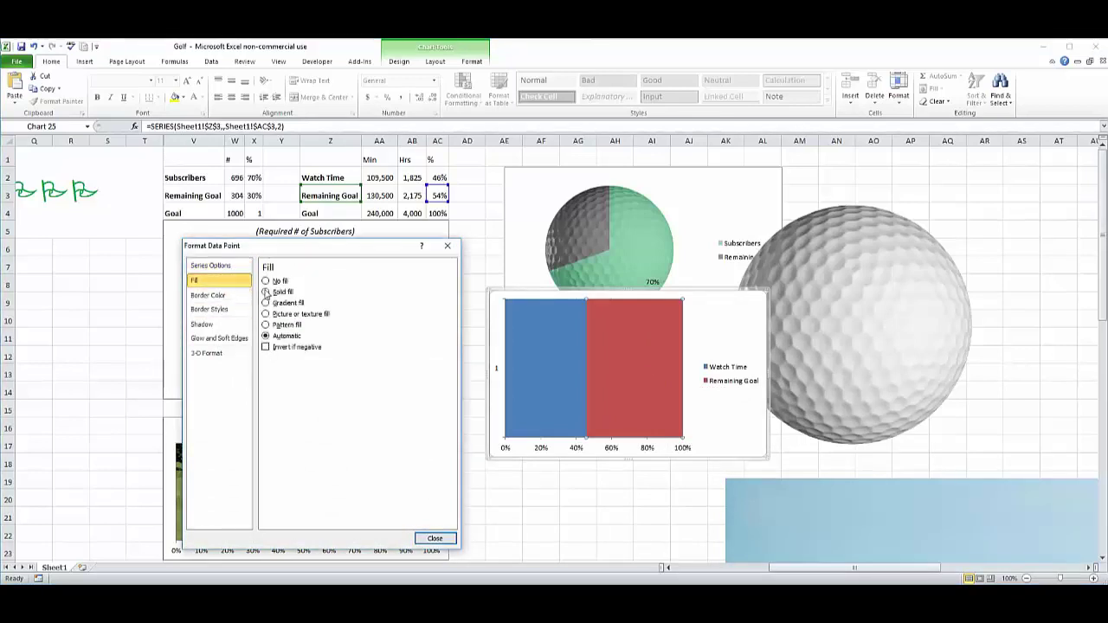
click(266, 291)
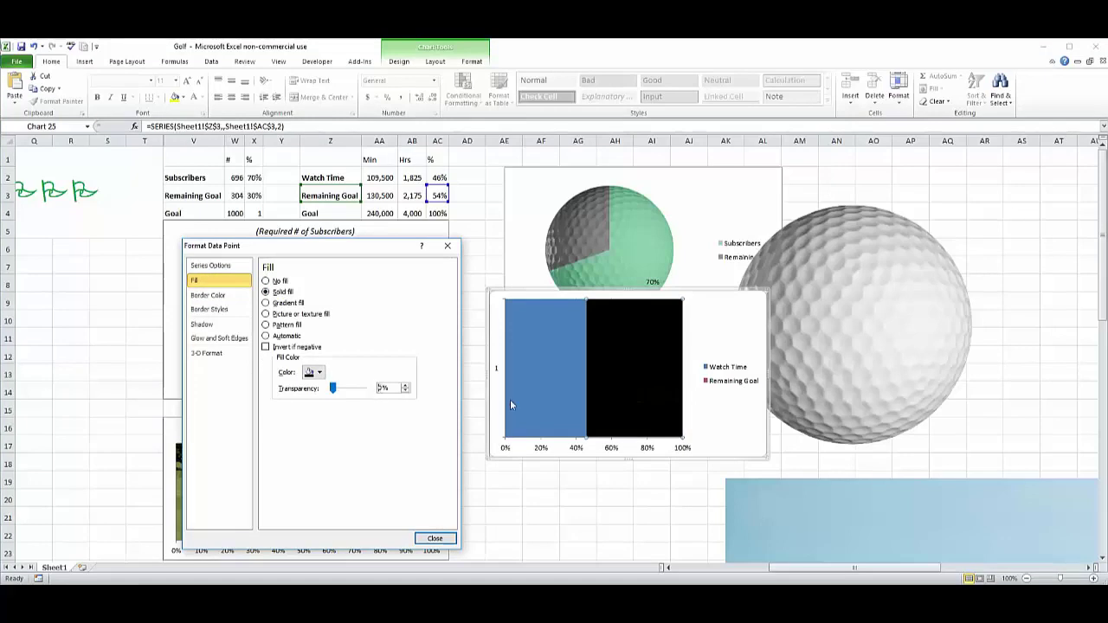
- Set the Remaining Goal bar's fill transparency to 20% and give the new chart's Watch Time bar no fill
text(20)
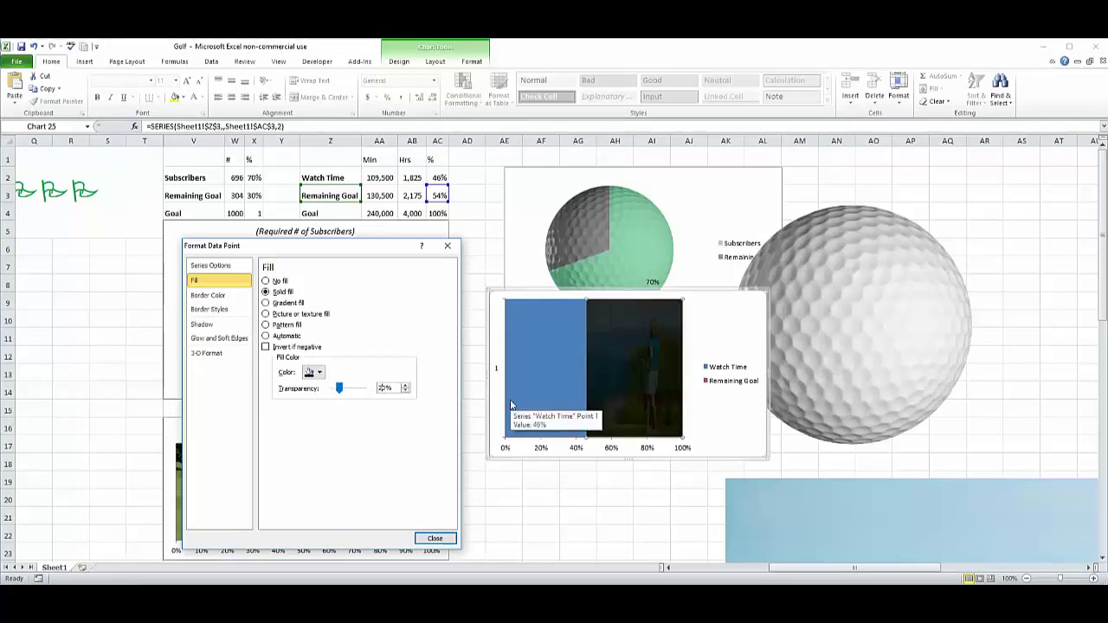
click(534, 363)
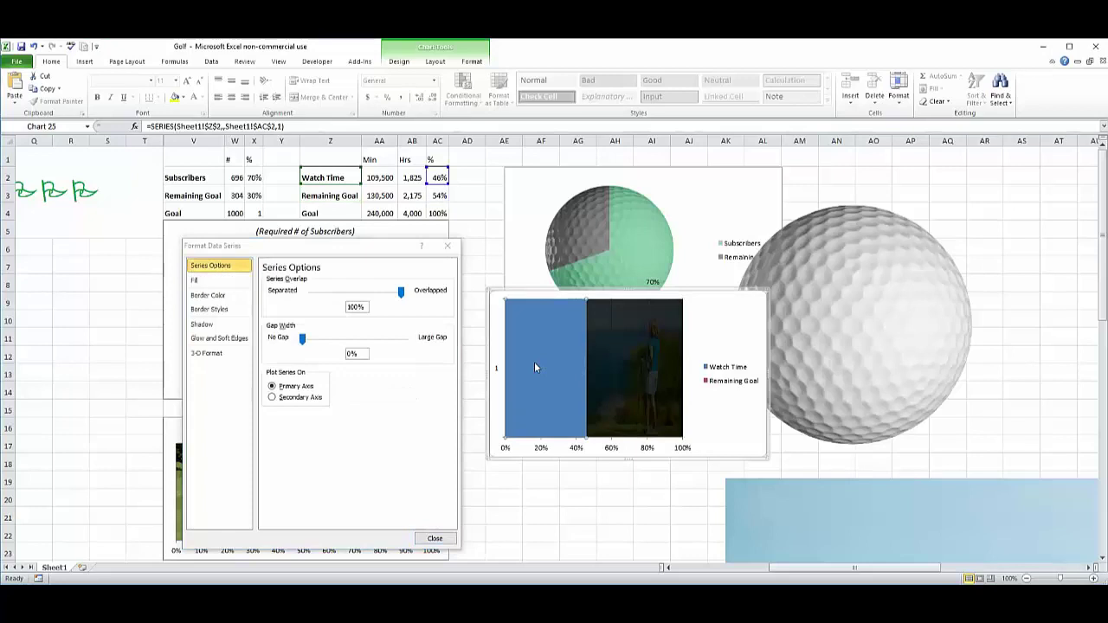
click(217, 280)
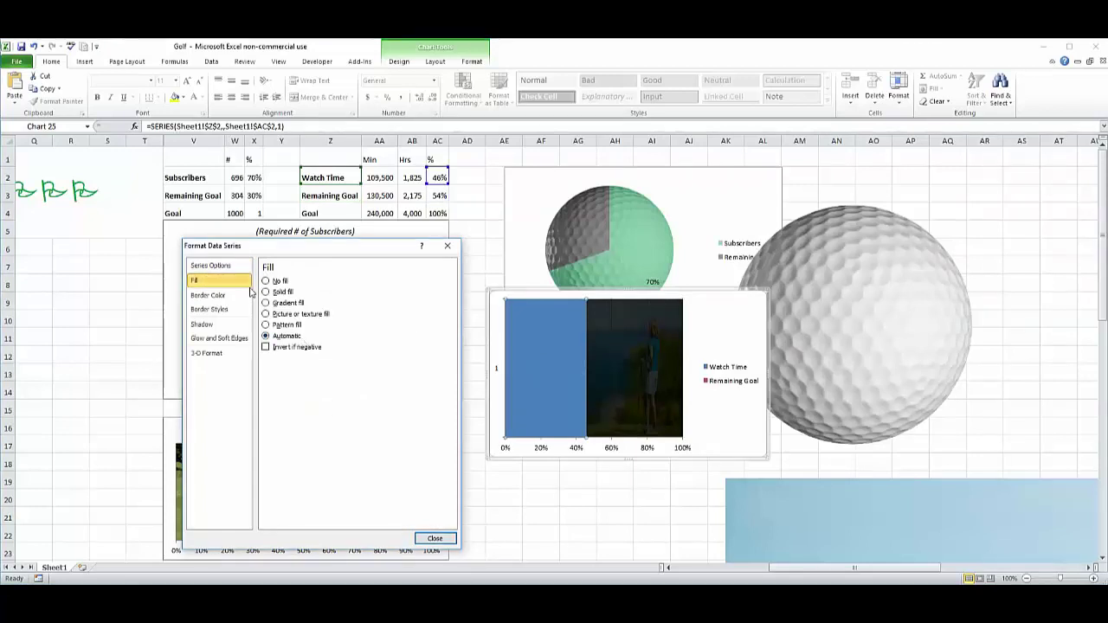
click(266, 281)
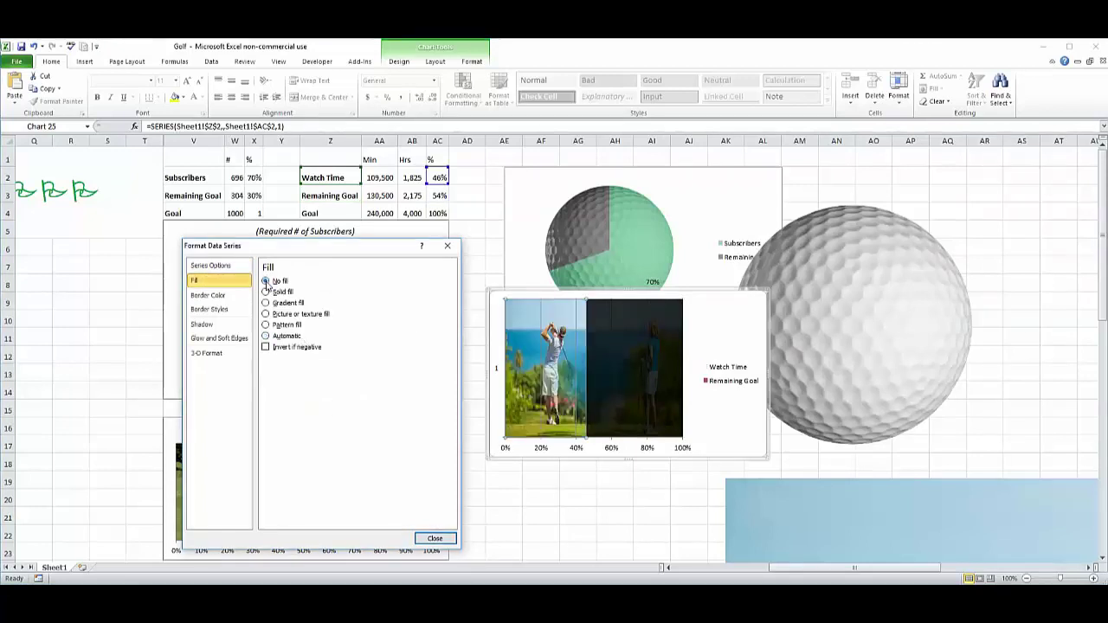
click(434, 538)
click(577, 531)
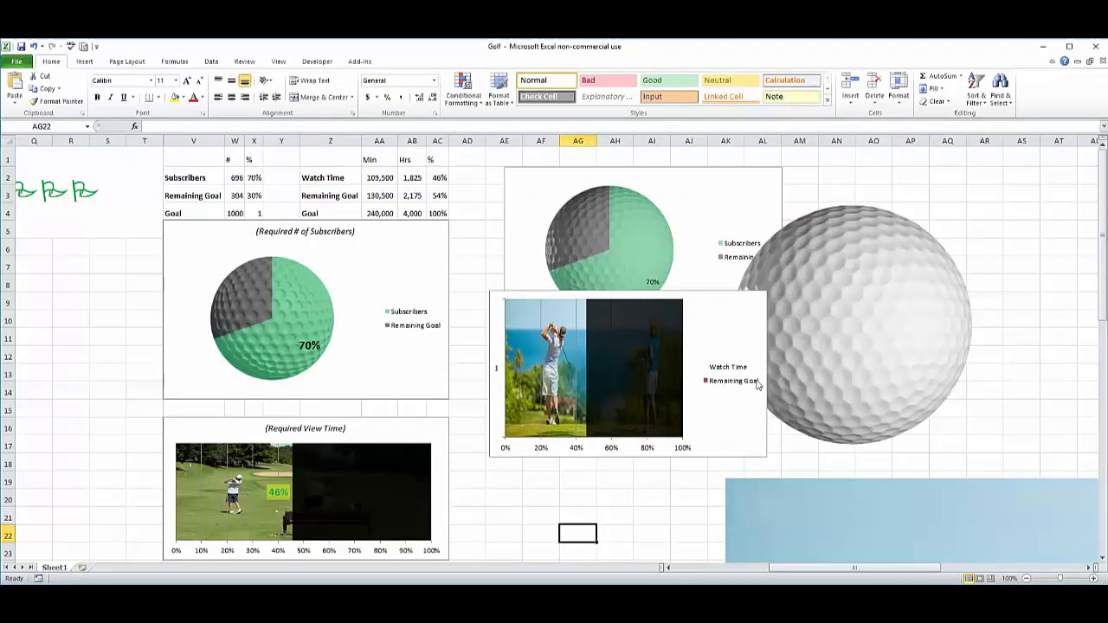
- Delete the legend from the new watch-time bar chart
click(728, 369)
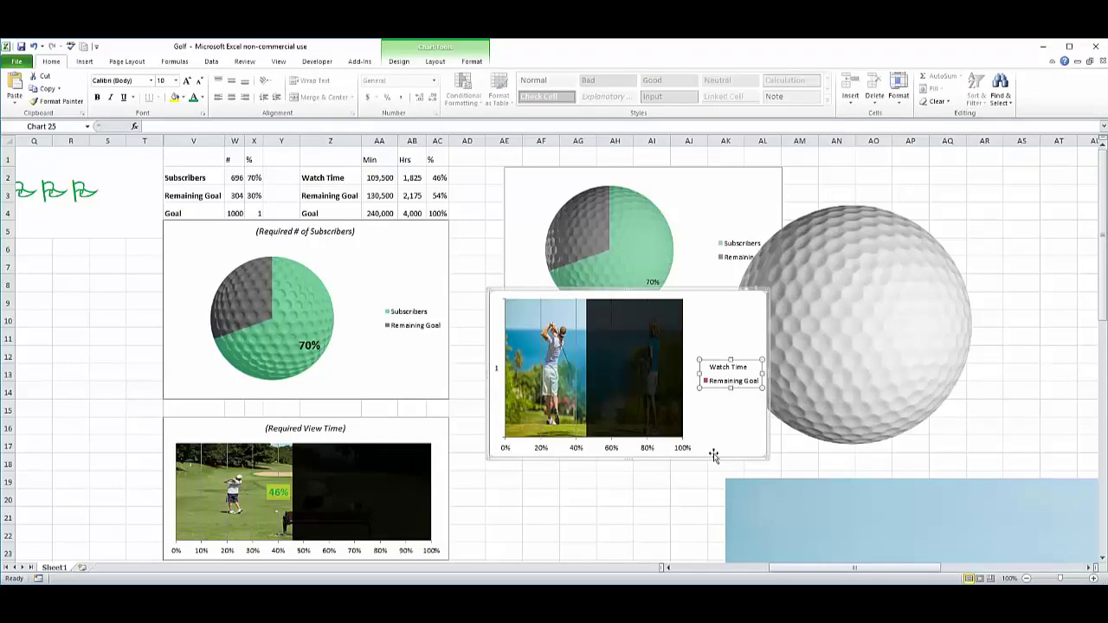
click(736, 384)
click(733, 384)
key(Delete)
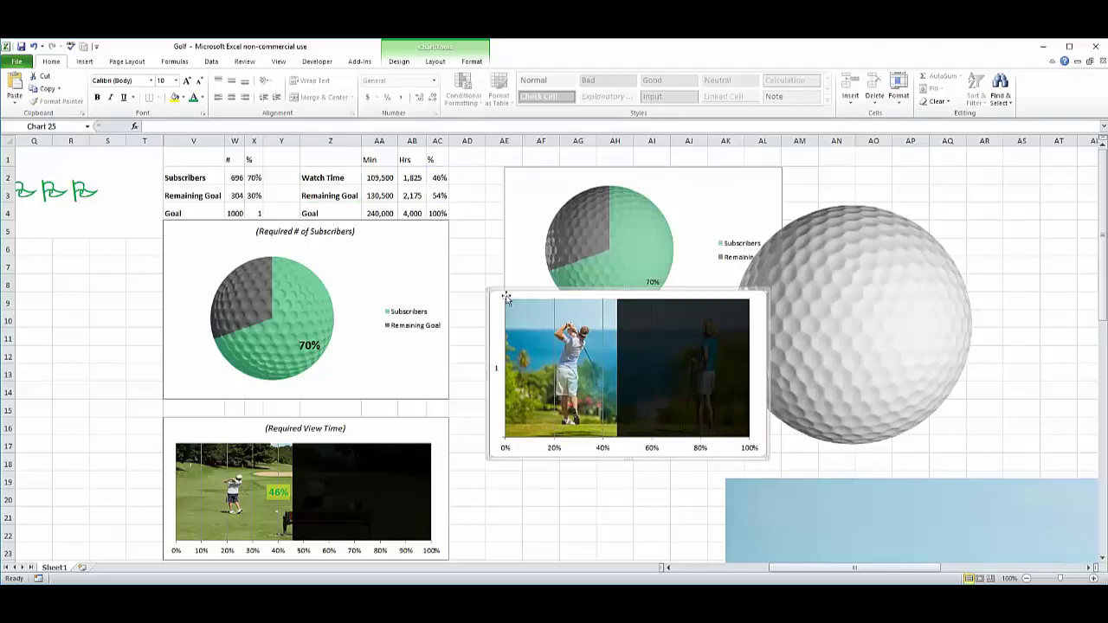
- Place the new bar chart below the new pie chart and shift the golf ball and golfer pictures clear of both charts
drag(507, 296, 513, 357)
drag(845, 308, 965, 301)
drag(778, 530, 873, 507)
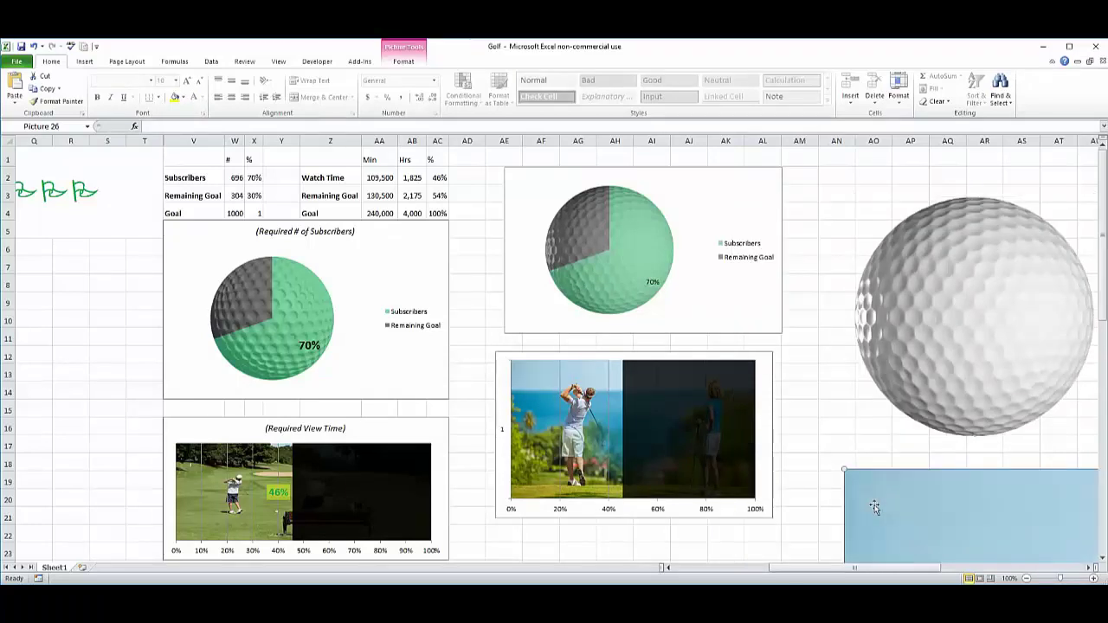